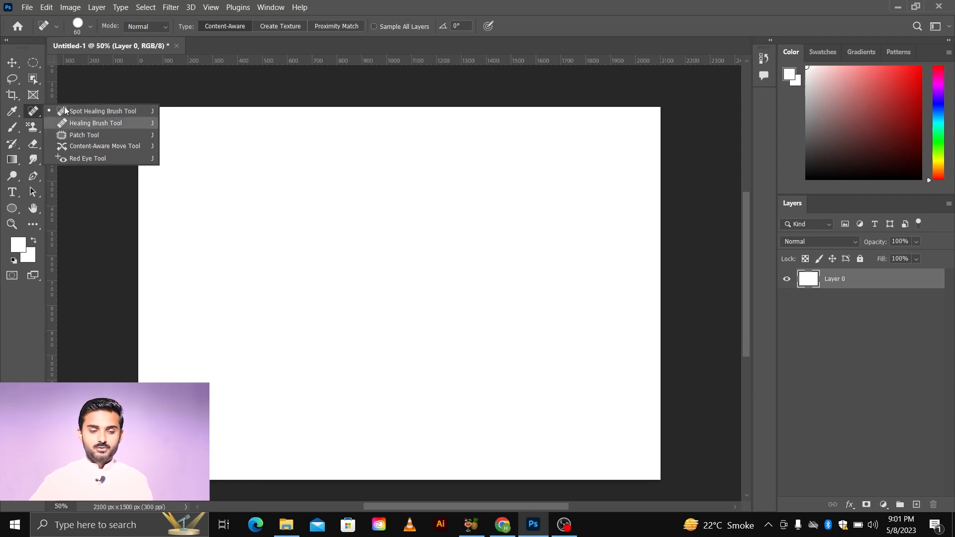
# Step: Open the three images from the 'spot healing pics' folder on drive D in Photoshop
pyautogui.click(13, 63)
pyautogui.press('super+d')
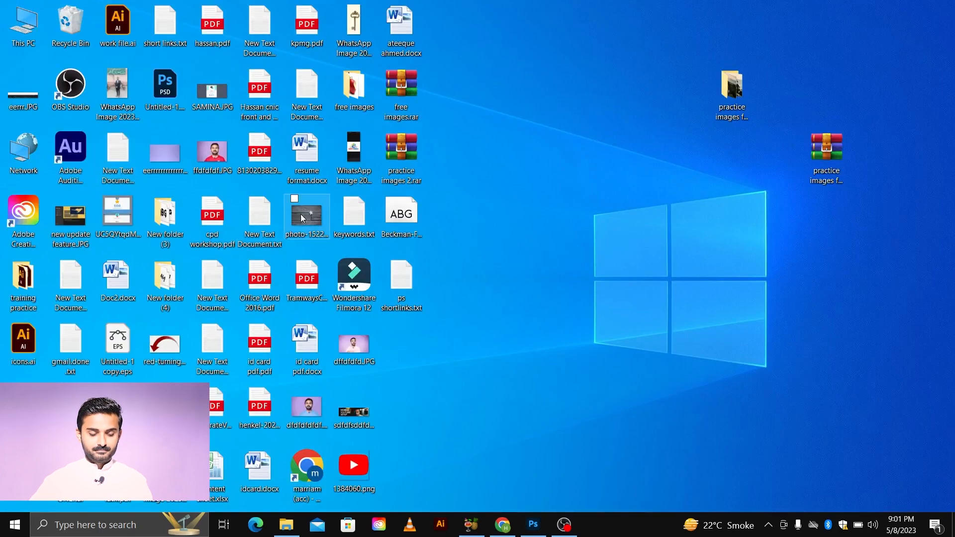
pyautogui.press('Return')
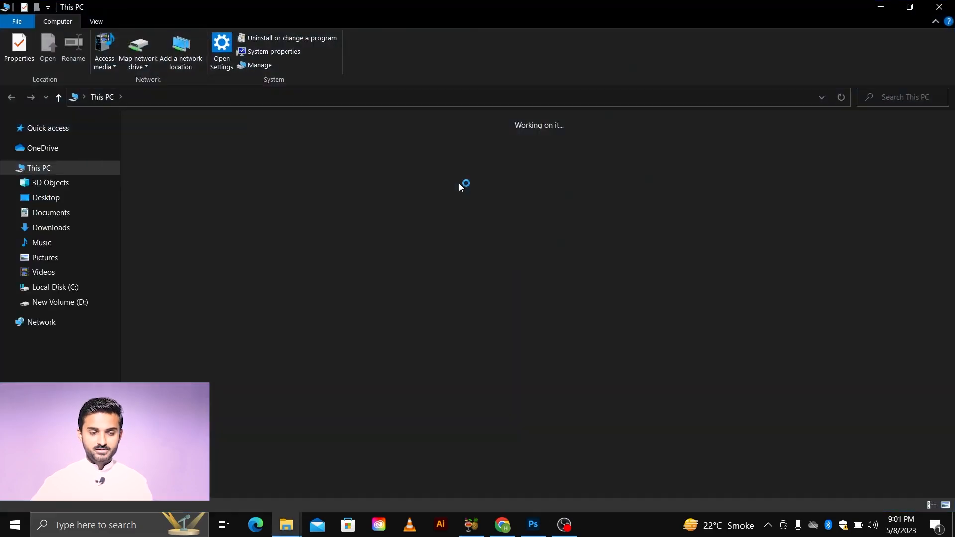
pyautogui.doubleClick(410, 218)
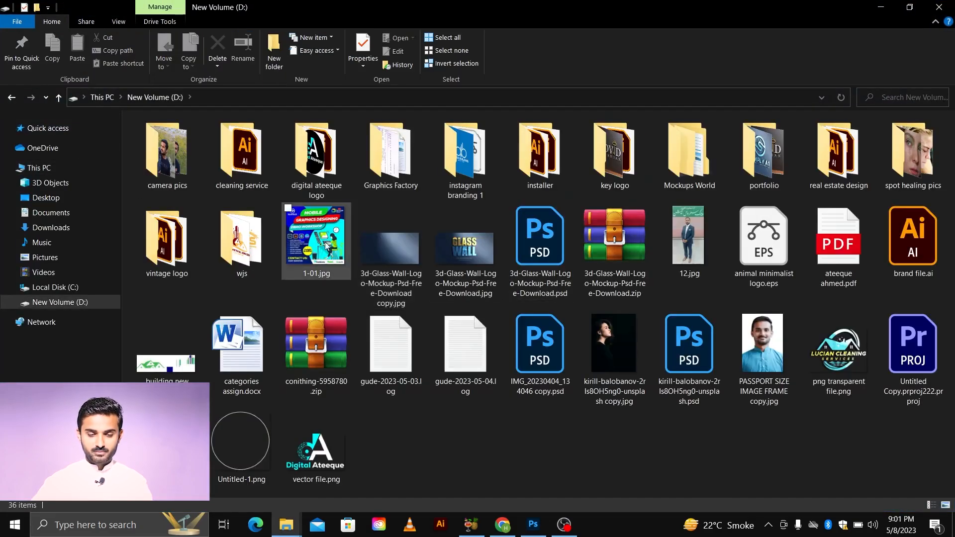
pyautogui.click(918, 172)
pyautogui.doubleClick(918, 172)
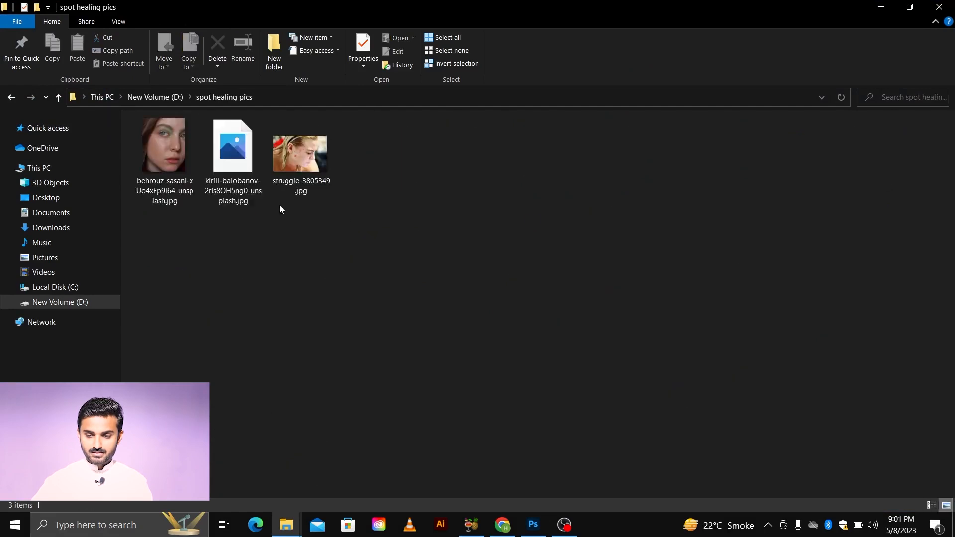
pyautogui.moveTo(234, 185); pyautogui.dragTo(639, 38)
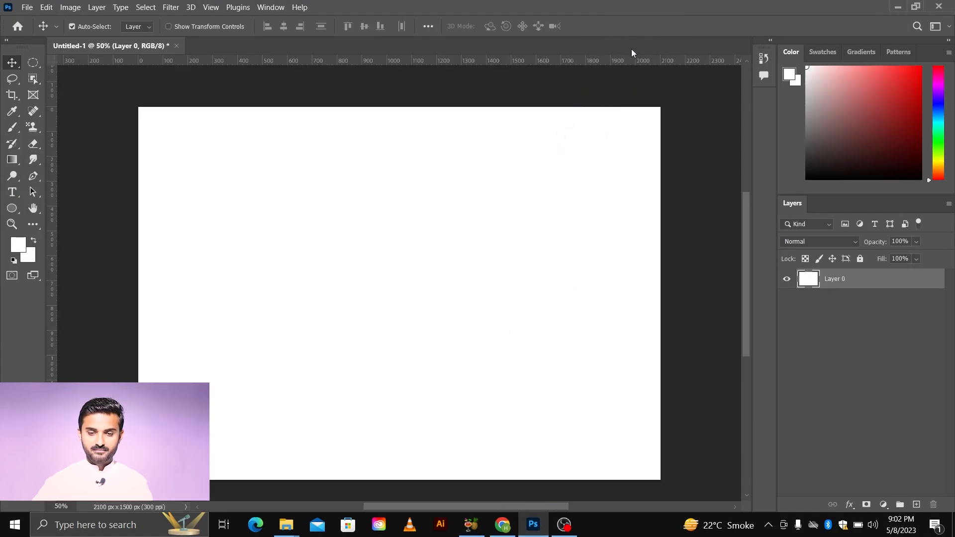
# Step: Switch to the kirill-balobanov portrait and zoom in to examine the freckles on the cheek and chin
pyautogui.click(217, 49)
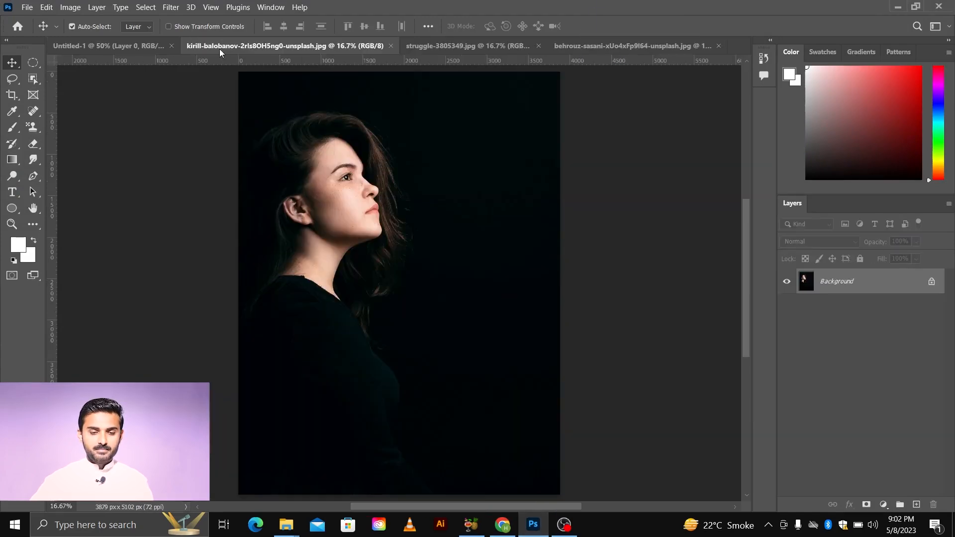
pyautogui.click(30, 115)
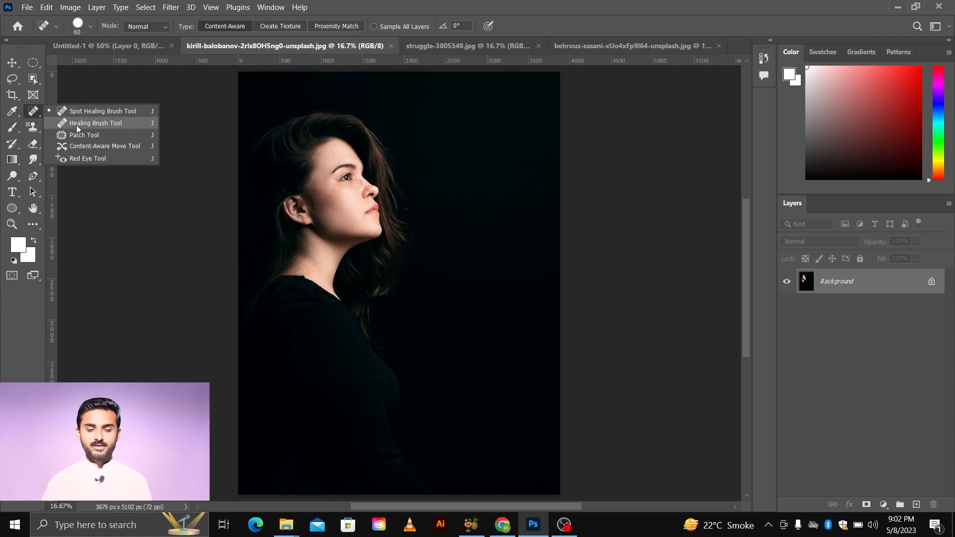
pyautogui.press('z')
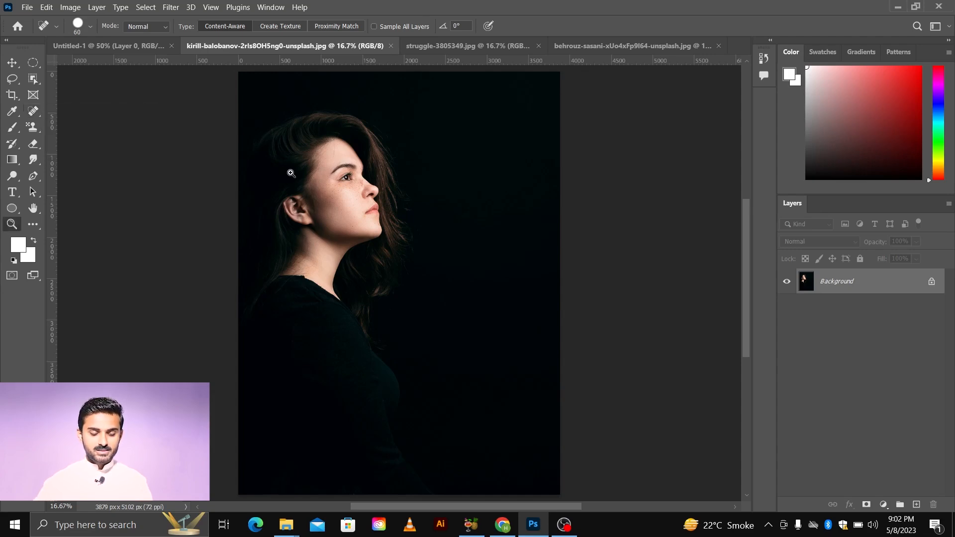
pyautogui.moveTo(327, 170)
pyautogui.mouseDown()
pyautogui.moveTo(420, 273)
pyautogui.moveTo(381, 248)
pyautogui.moveTo(396, 265)
pyautogui.moveTo(470, 283)
pyautogui.mouseUp()
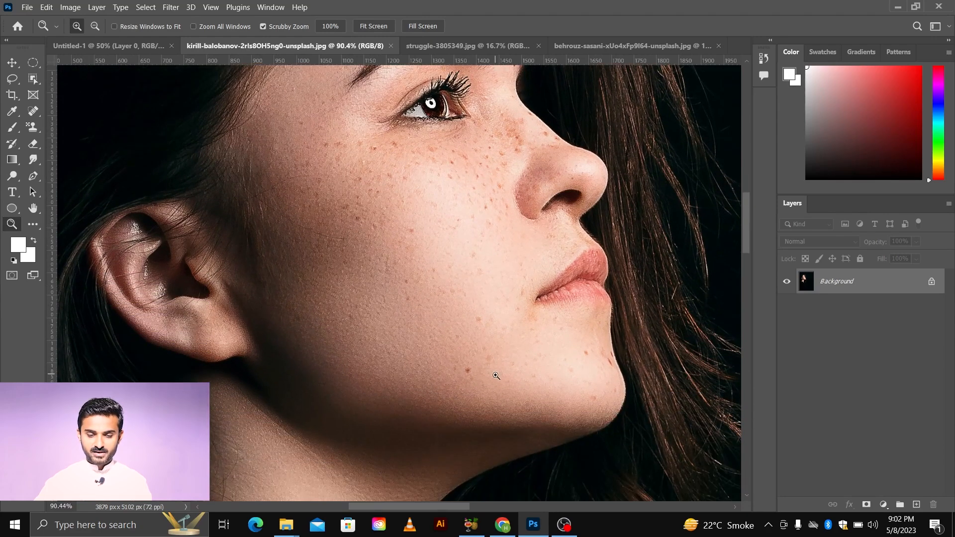
pyautogui.click(503, 404)
pyautogui.scroll(-2, 503, 401)
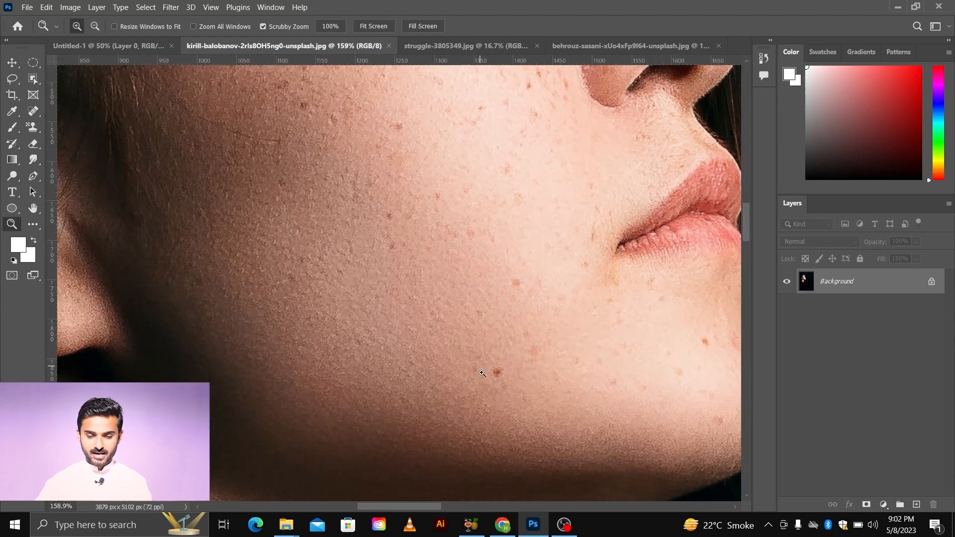
pyautogui.hscroll(2, 492, 377)
pyautogui.hscroll(2, 495, 382)
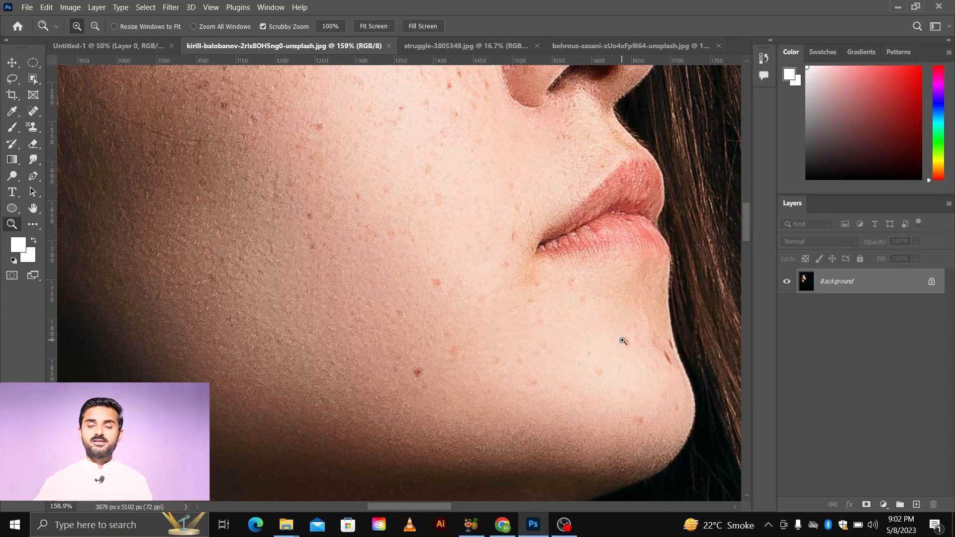
# Step: Select the Healing Brush Tool and set its brush size to 35 px
pyautogui.click(38, 114)
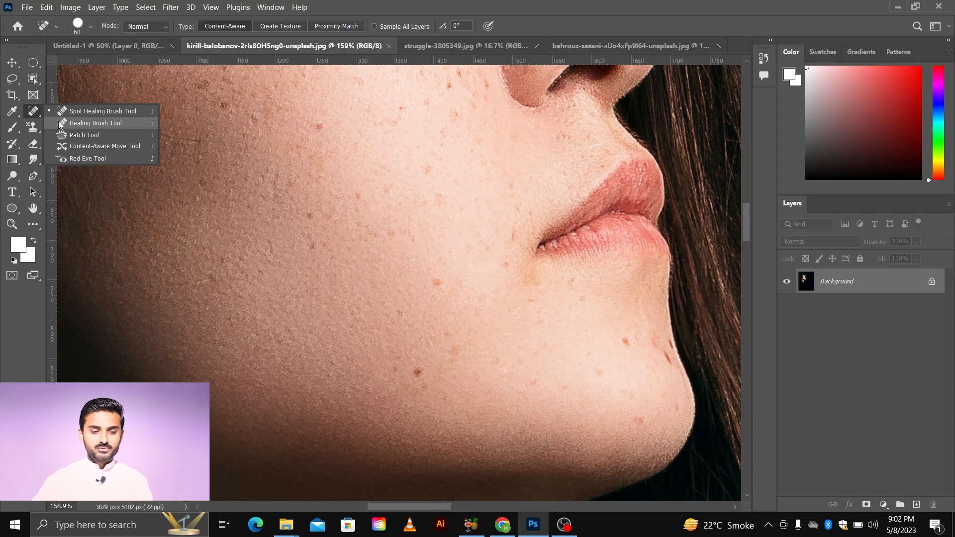
pyautogui.click(94, 123)
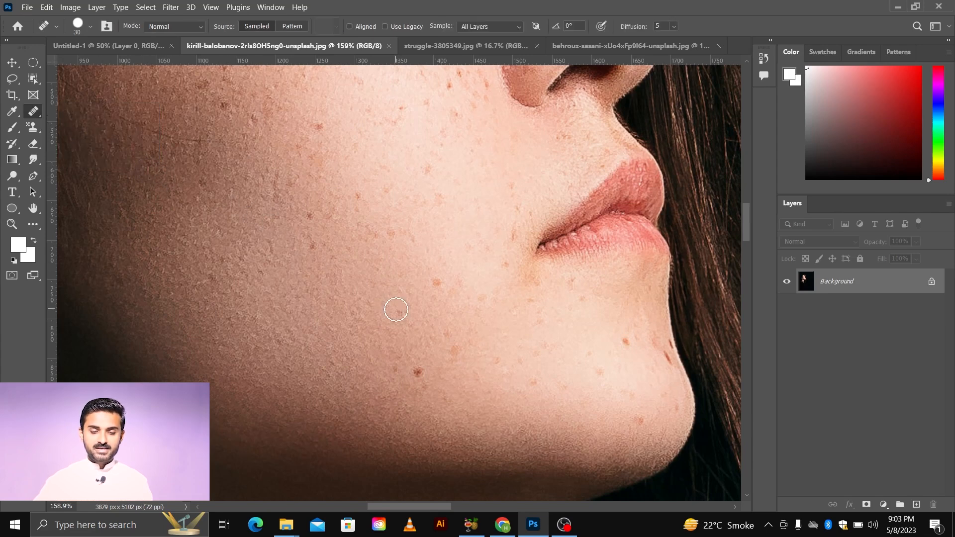
pyautogui.scroll(-1, 408, 309)
pyautogui.scroll(-1, 438, 313)
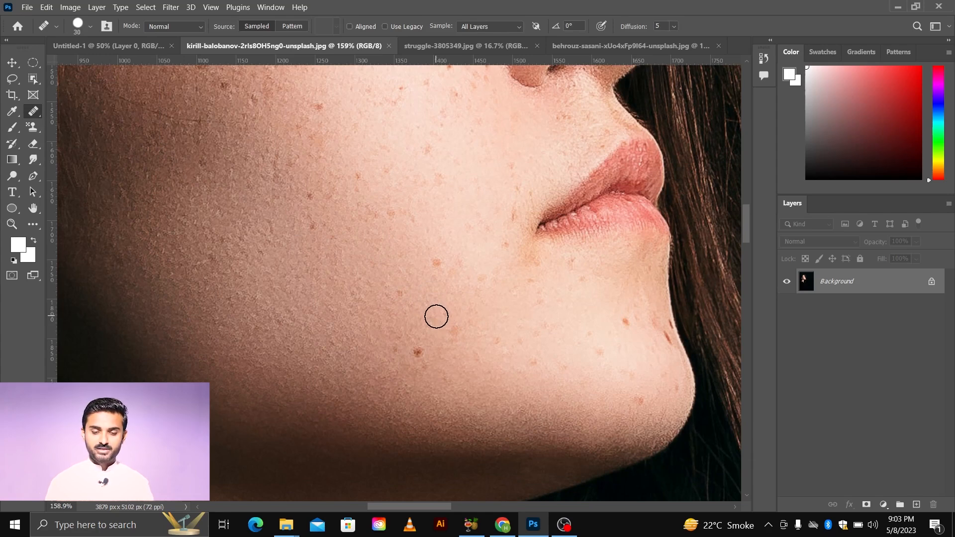
pyautogui.press('[')
pyautogui.press('[')
pyautogui.press('[')
pyautogui.press(']')
pyautogui.press(']')
pyautogui.press(']')
pyautogui.press(']')
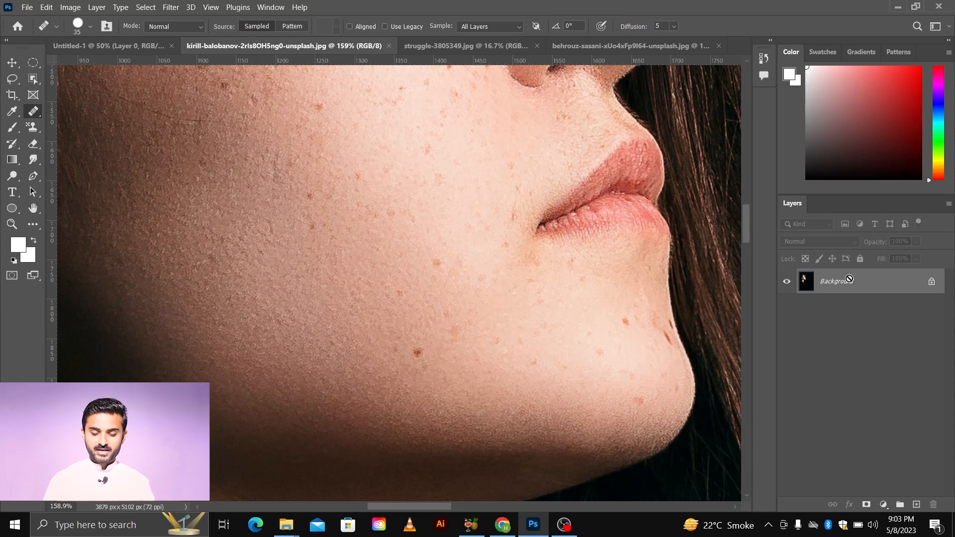
# Step: Duplicate the Background layer and keep the new Layer 1 selected for retouching
pyautogui.hotkey('ctrl', 'j')
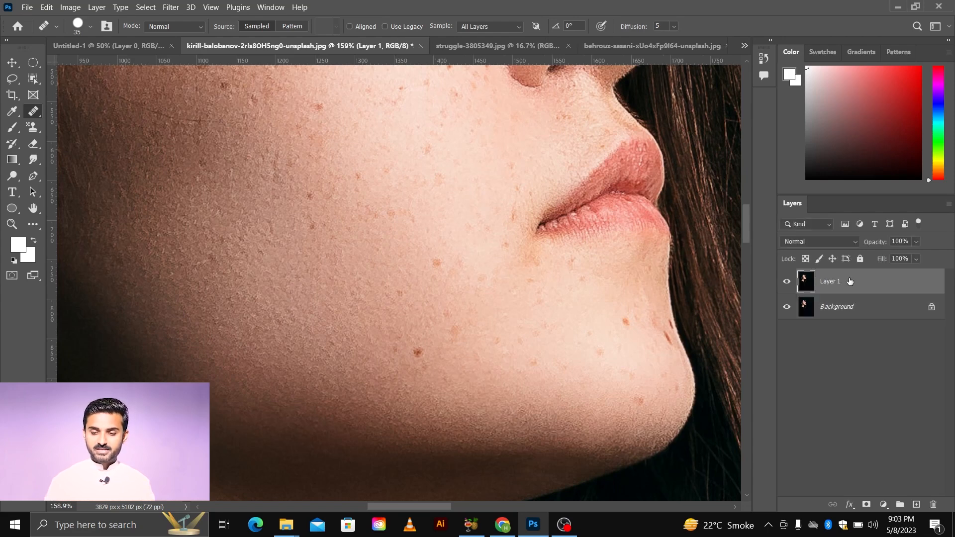
pyautogui.click(846, 310)
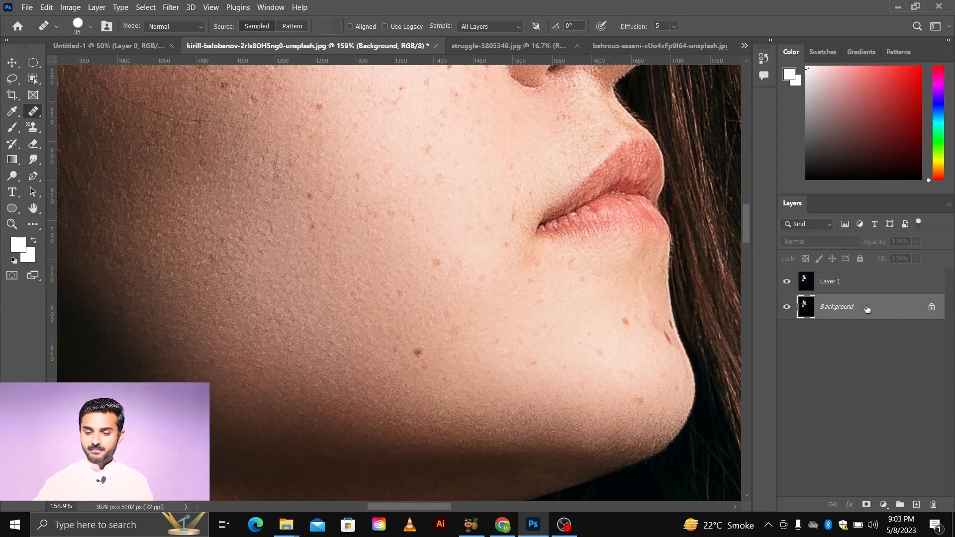
pyautogui.click(837, 290)
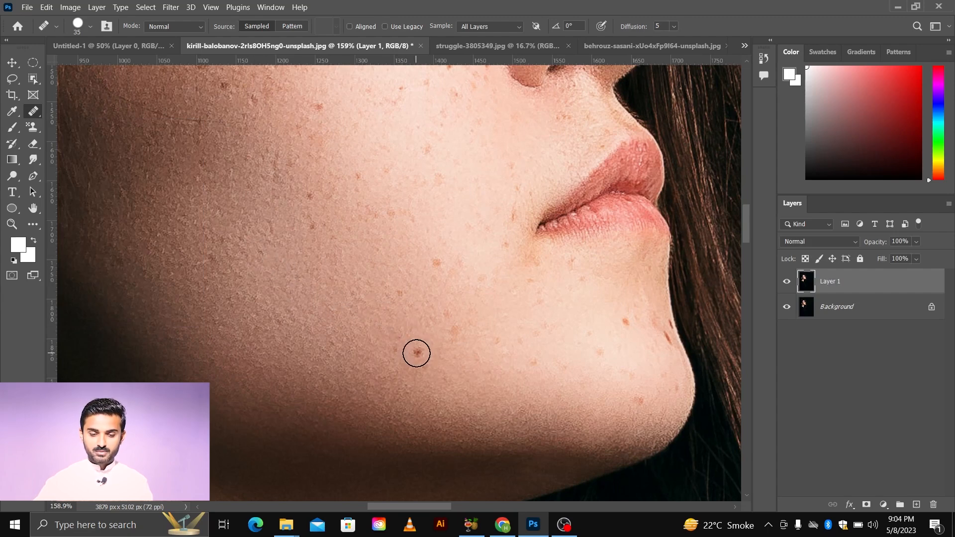
# Step: Sample clean skin beside the dark spot on the lower cheek and heal that spot on Layer 1
pyautogui.click(417, 354)
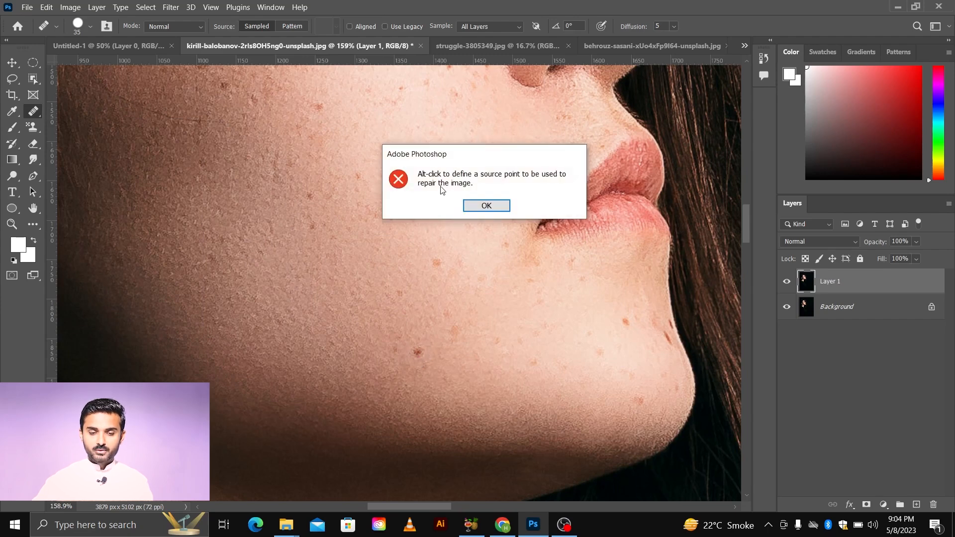
pyautogui.click(487, 206)
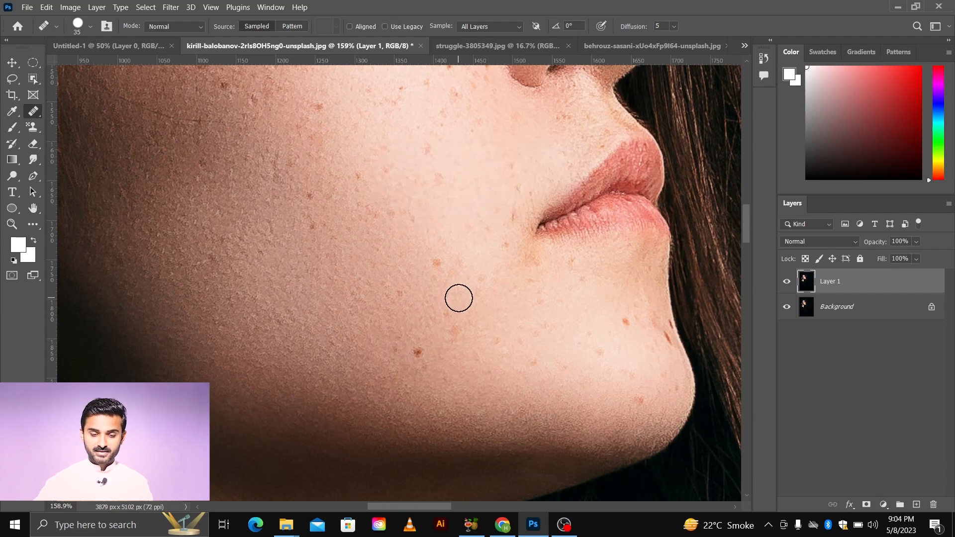
pyautogui.scroll(-1, 460, 354)
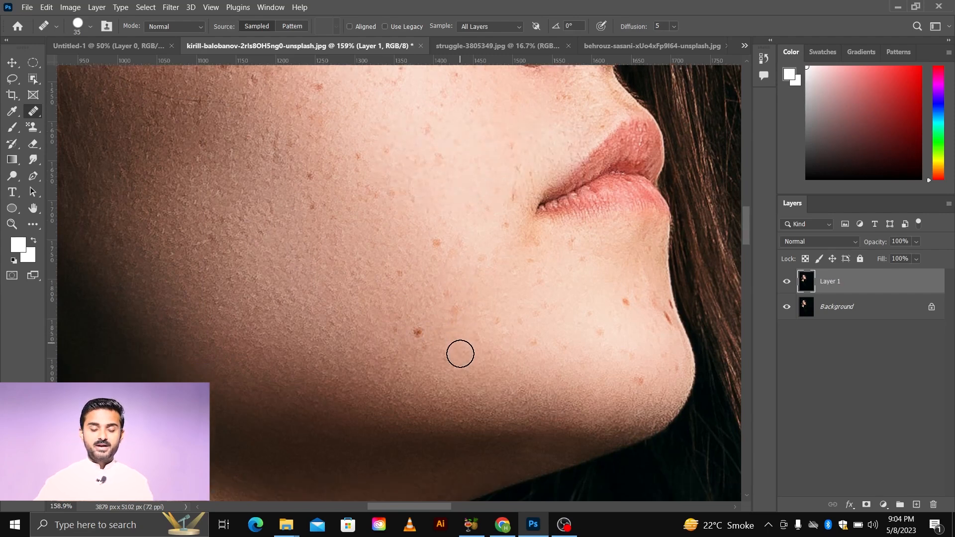
pyautogui.scroll(6, 437, 357)
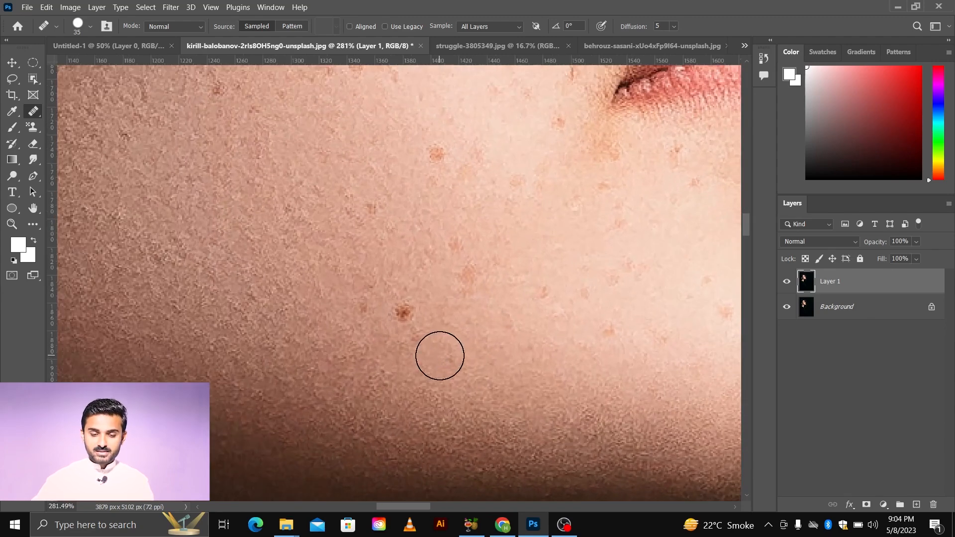
pyautogui.scroll(-2, 440, 352)
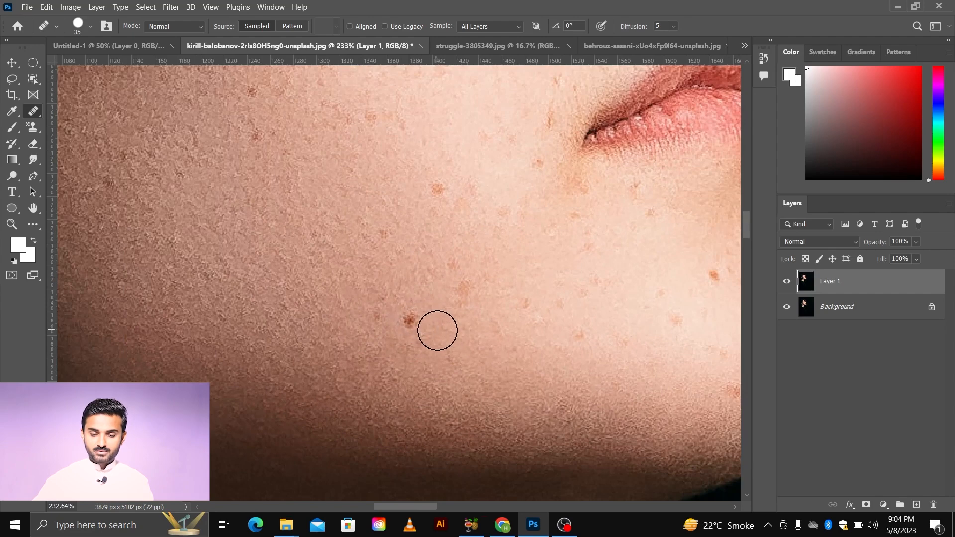
pyautogui.press('alt')
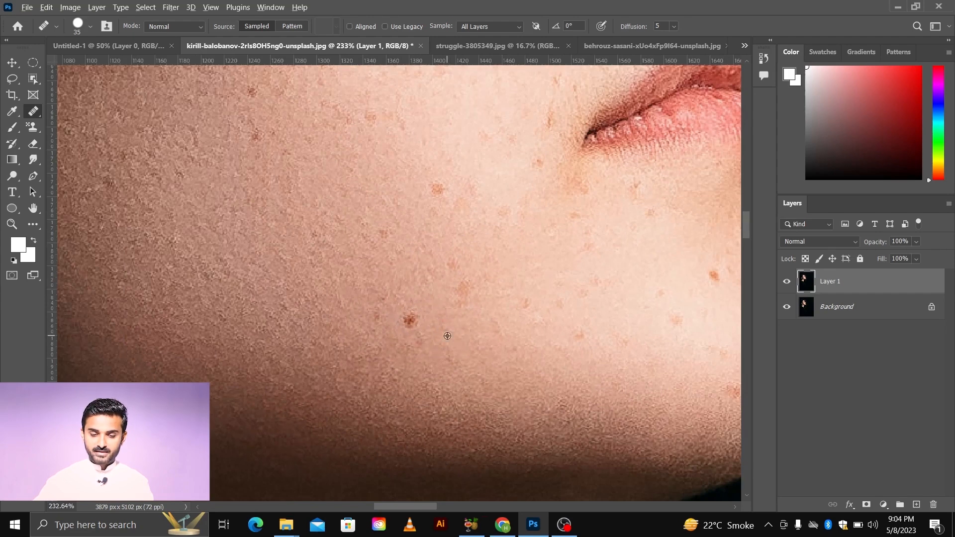
pyautogui.keyDown('alt'); pyautogui.click(447, 336); pyautogui.keyUp('alt')
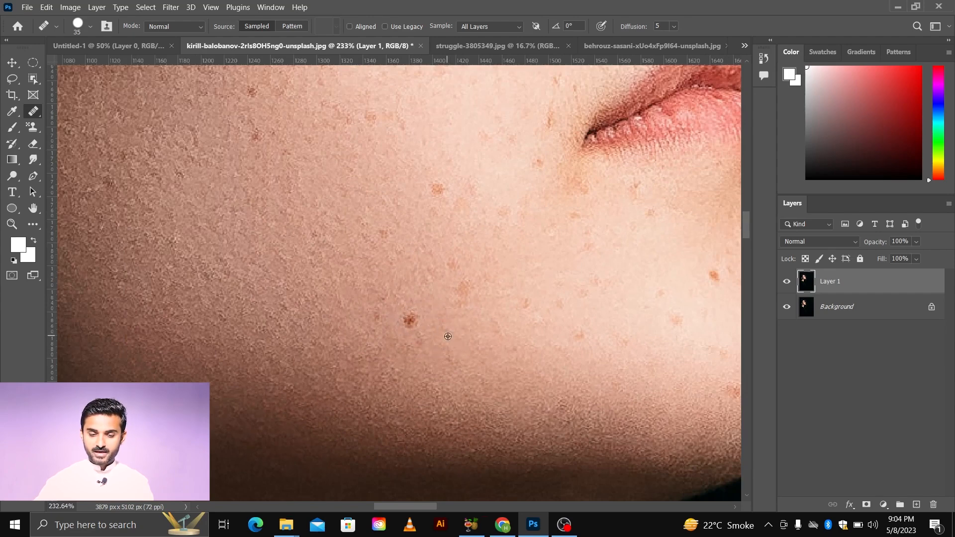
pyautogui.click(416, 323)
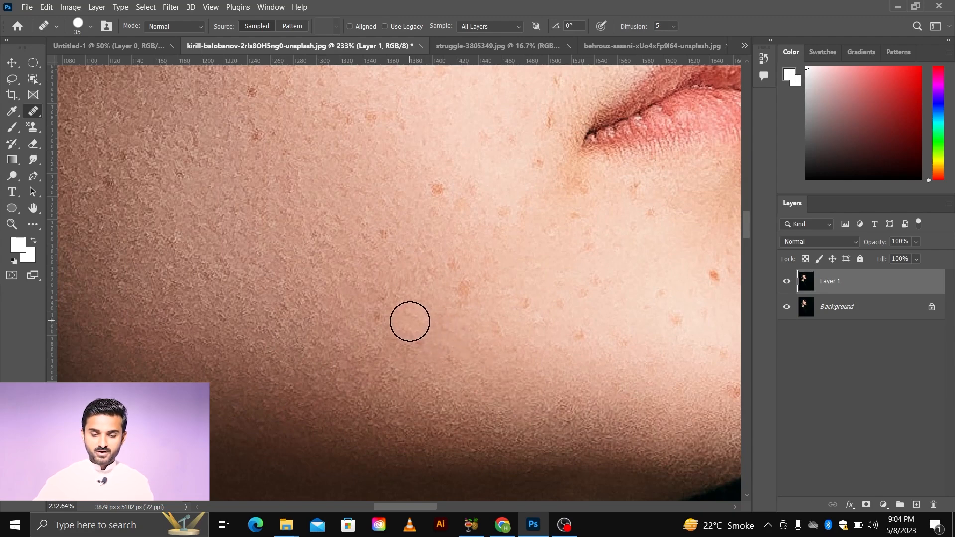
# Step: Reduce the brush size to 15 px and heal the small freckle near the jawline
pyautogui.scroll(-3, 495, 366)
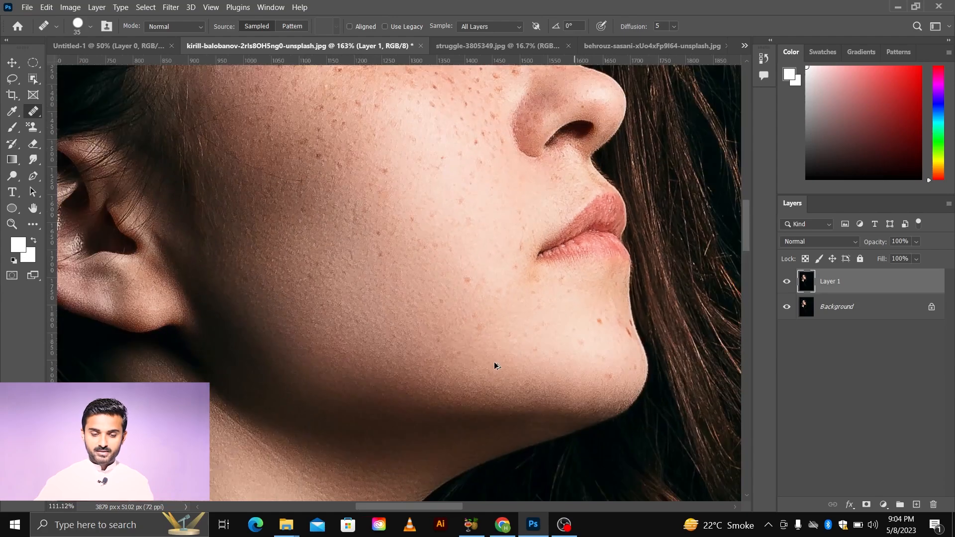
pyautogui.hscroll(2, 495, 365)
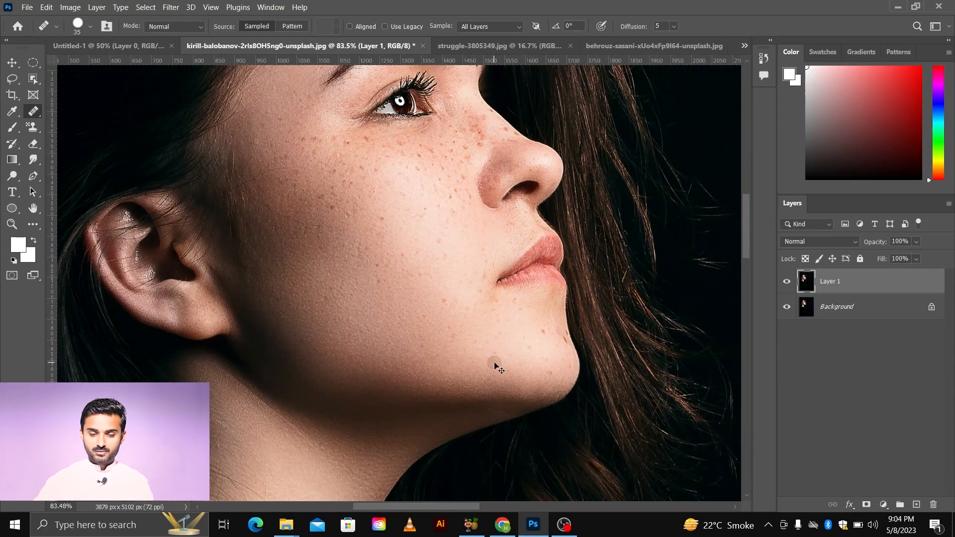
pyautogui.scroll(5, 515, 345)
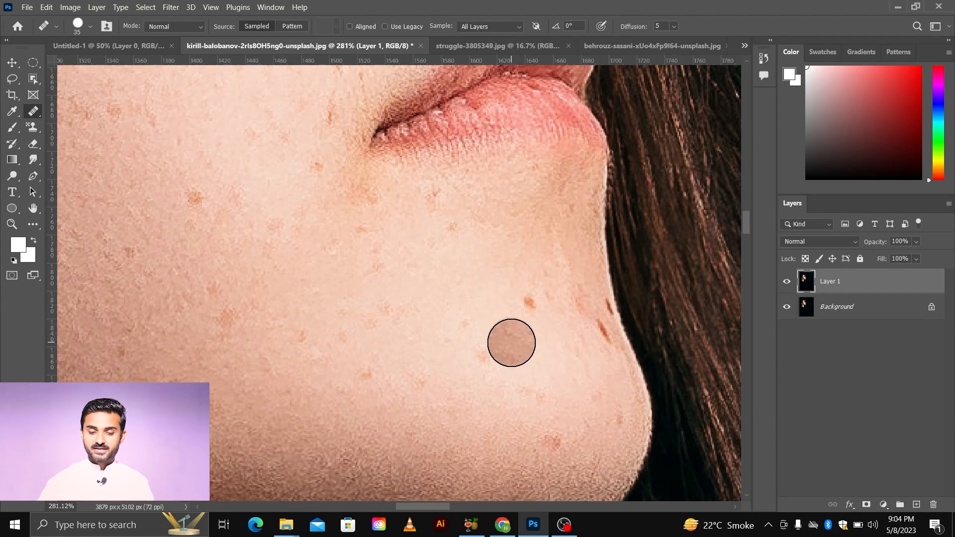
pyautogui.press('[')
pyautogui.press('[')
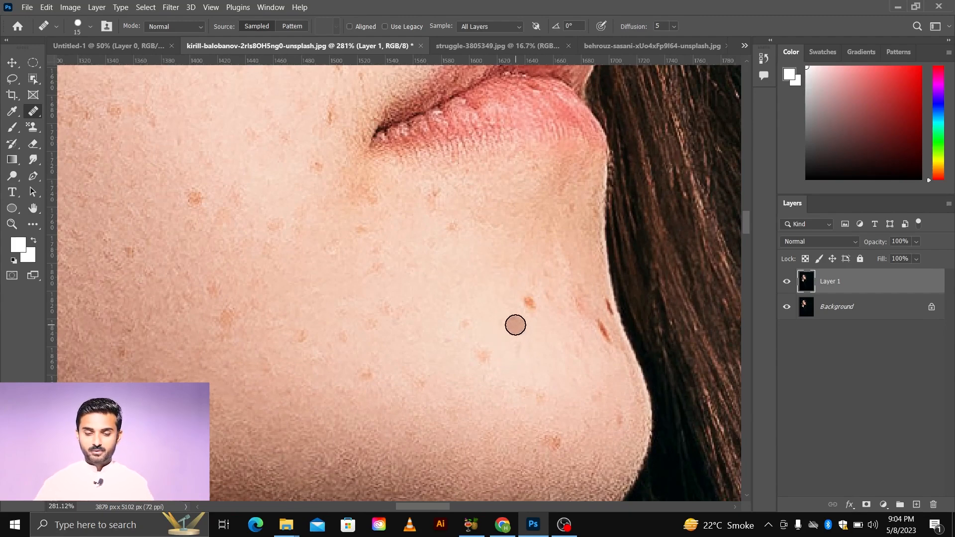
pyautogui.keyDown('alt'); pyautogui.click(505, 312); pyautogui.keyUp('alt')
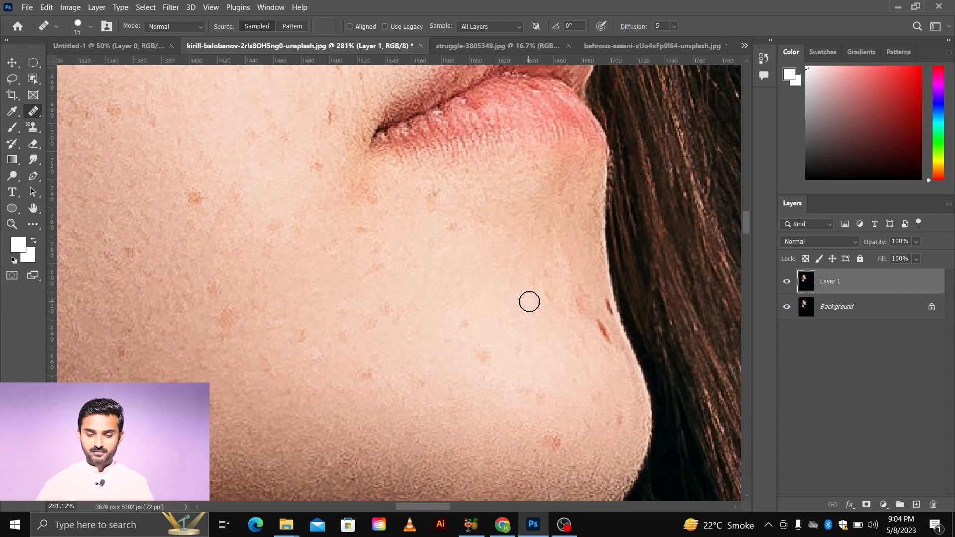
# Step: Review the retouched cheek and zoom in on the freckles beside the mouth
pyautogui.scroll(-2, 520, 357)
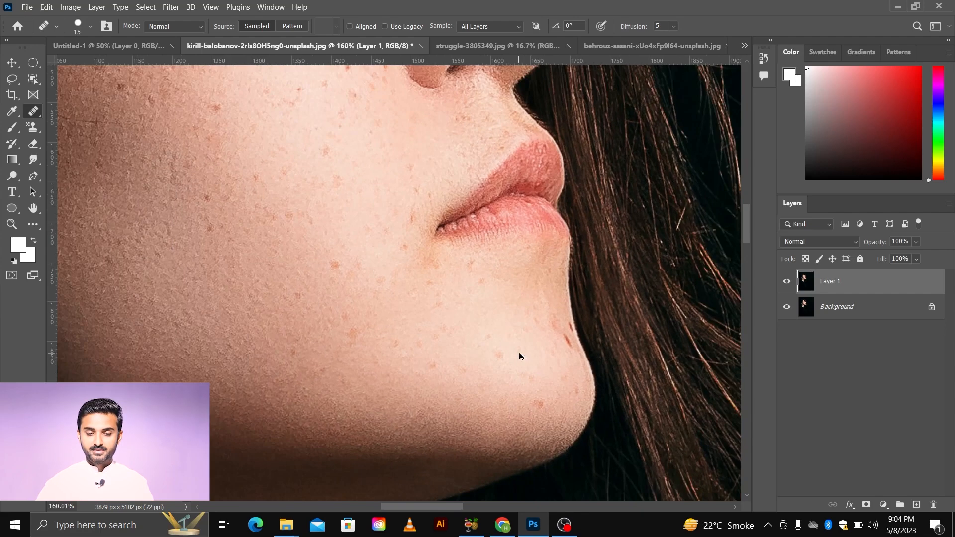
pyautogui.scroll(-3, 521, 356)
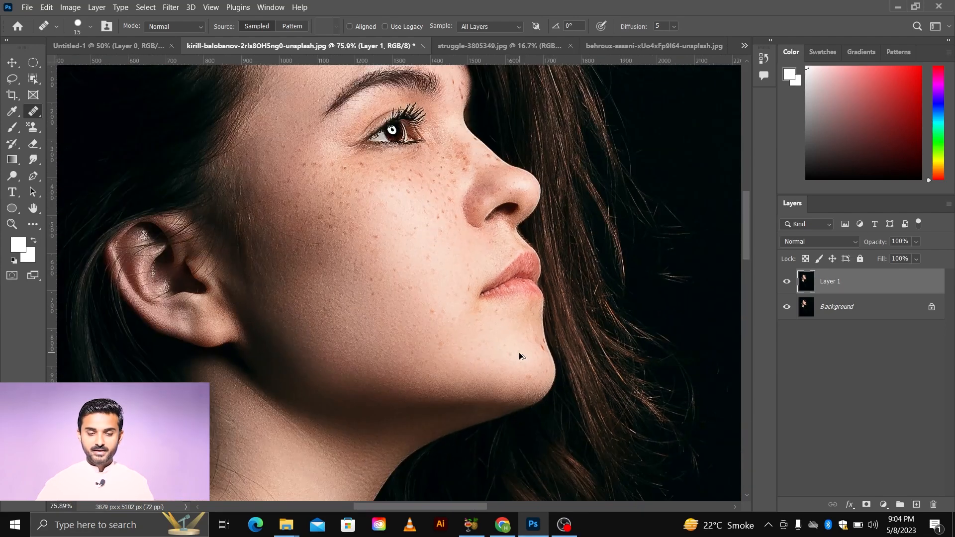
pyautogui.scroll(2, 458, 309)
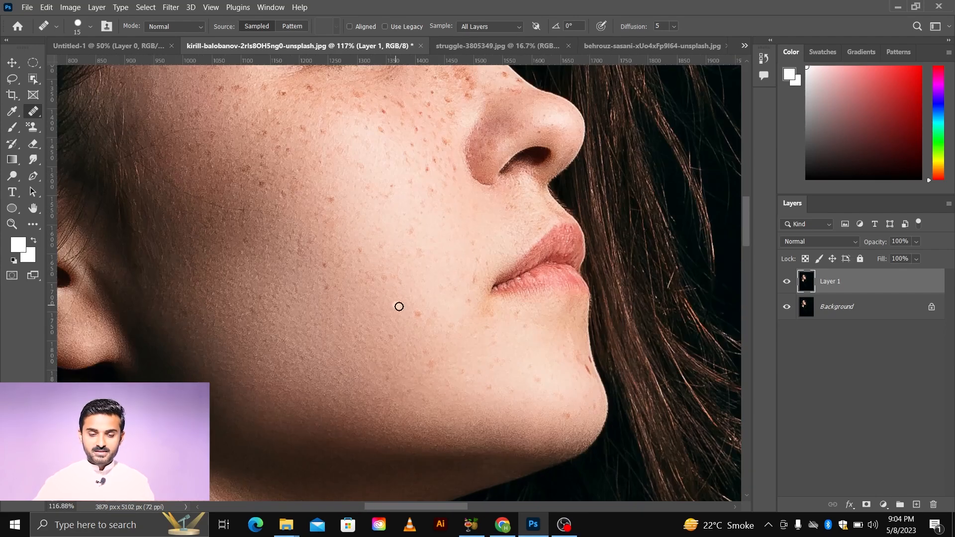
pyautogui.scroll(1, 403, 314)
pyautogui.scroll(3, 406, 315)
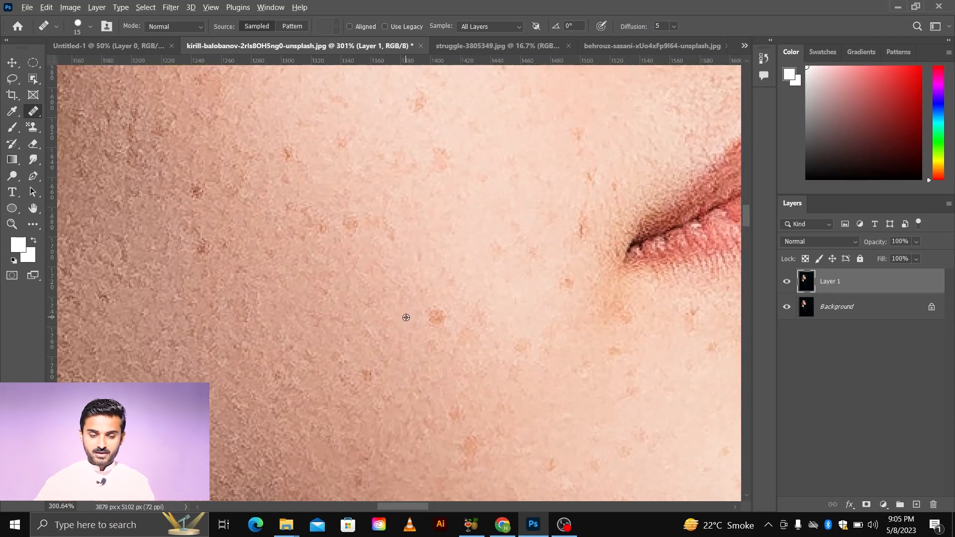
# Step: Heal two more freckles on the cheek beside the mouth on Layer 1
pyautogui.click(437, 316)
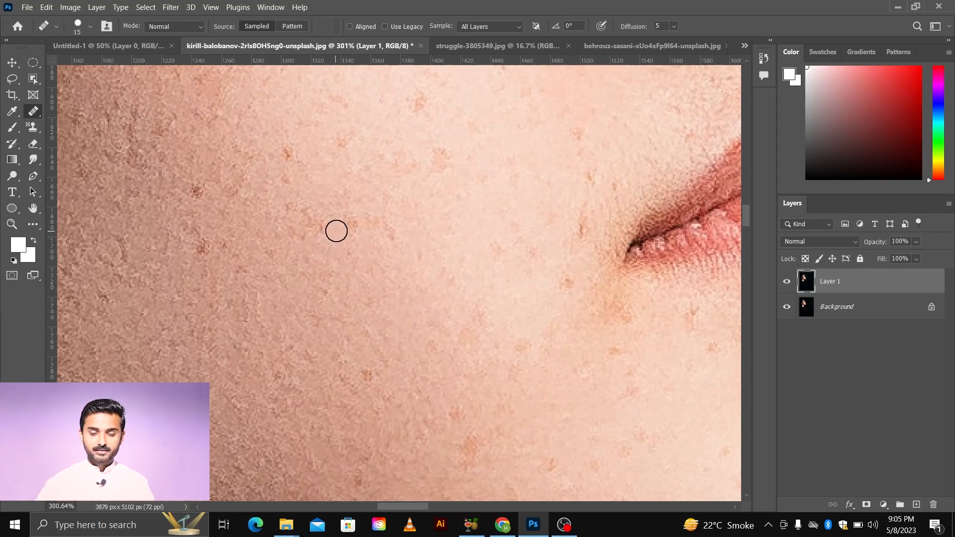
pyautogui.moveTo(452, 114); pyautogui.dragTo(462, 100)
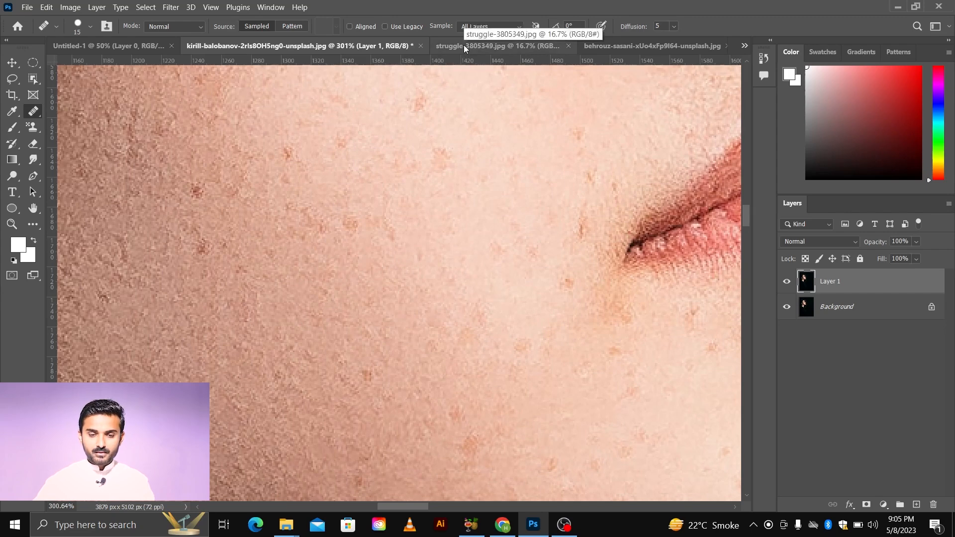
# Step: Switch to the struggle-3805349.jpg image, zoom in on the acne-covered cheek, and select the Healing Brush Tool
pyautogui.click(464, 45)
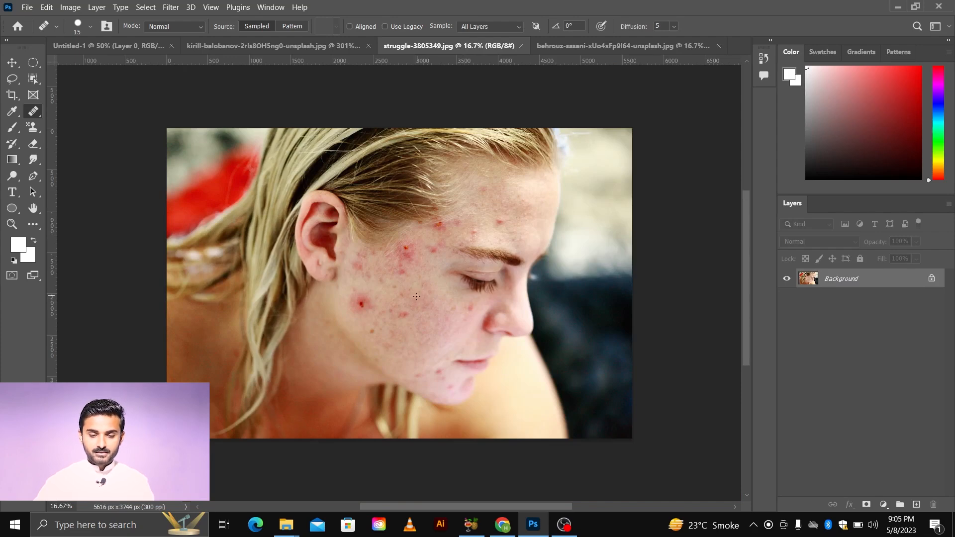
pyautogui.scroll(5, 417, 297)
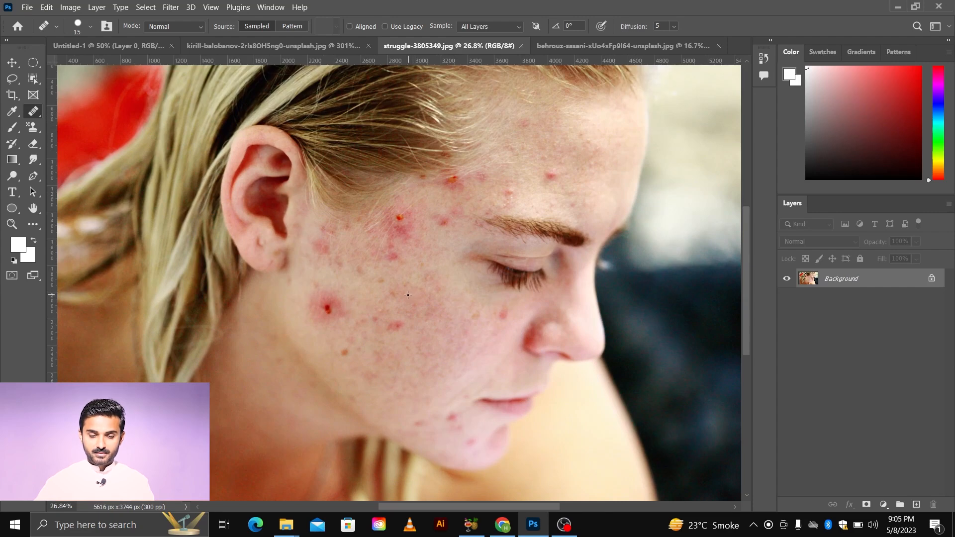
pyautogui.scroll(2, 357, 306)
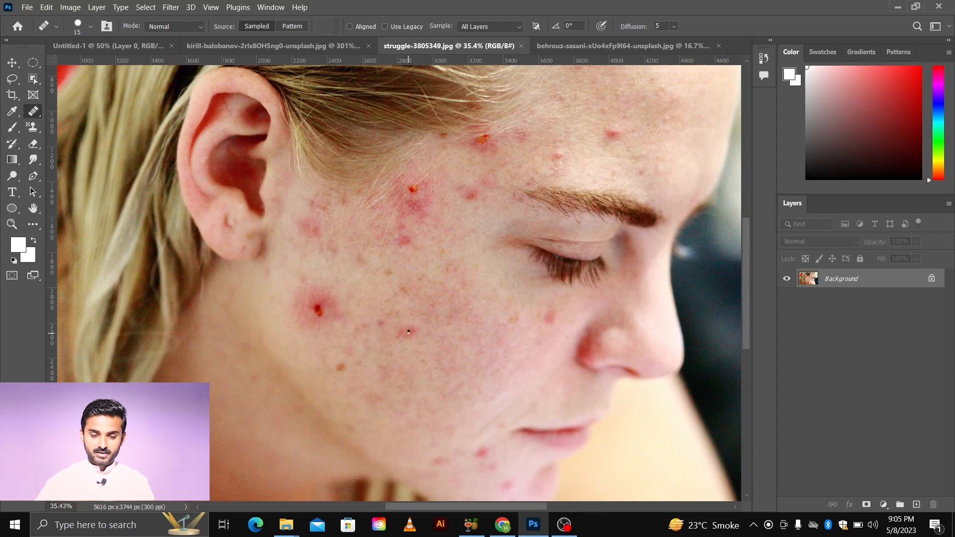
pyautogui.scroll(-1, 406, 332)
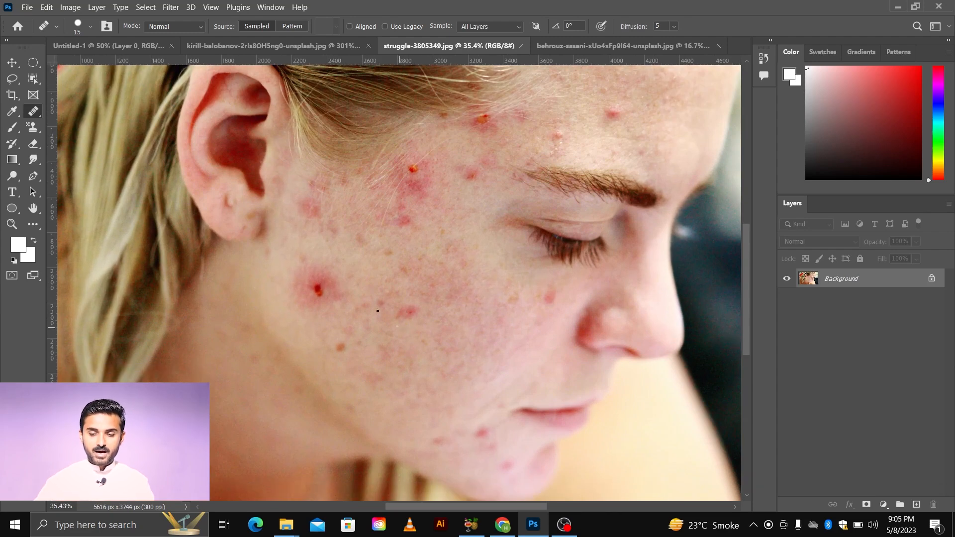
pyautogui.rightClick(35, 110)
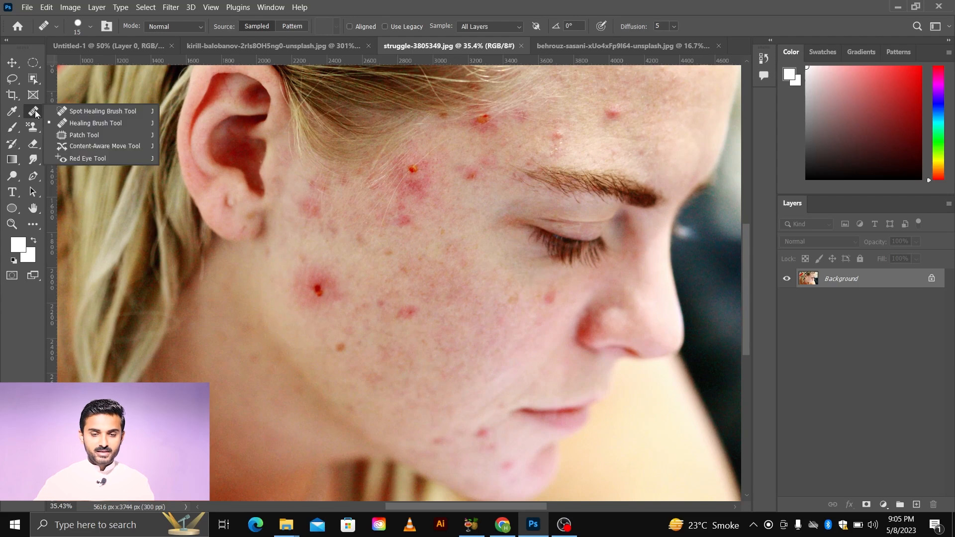
pyautogui.click(60, 121)
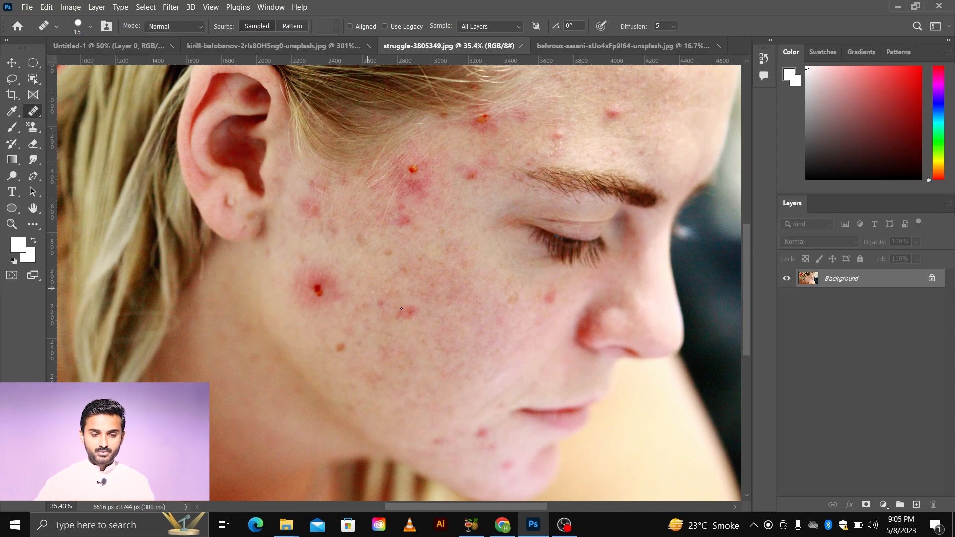
# Step: Enlarge the brush to 200 px, sample clean cheek skin and heal the red spot in the middle of the cheek
pyautogui.press(']')
pyautogui.press(']')
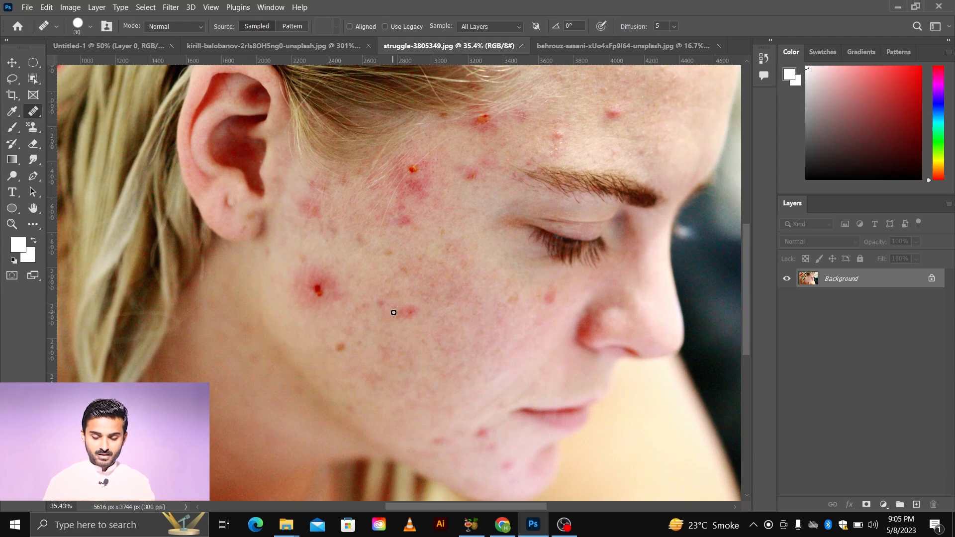
pyautogui.press(']')
pyautogui.press(']')
pyautogui.press(']')
pyautogui.press(']')
pyautogui.press(']')
pyautogui.press(']')
pyautogui.press(']')
pyautogui.press(']')
pyautogui.press(']')
pyautogui.press(']')
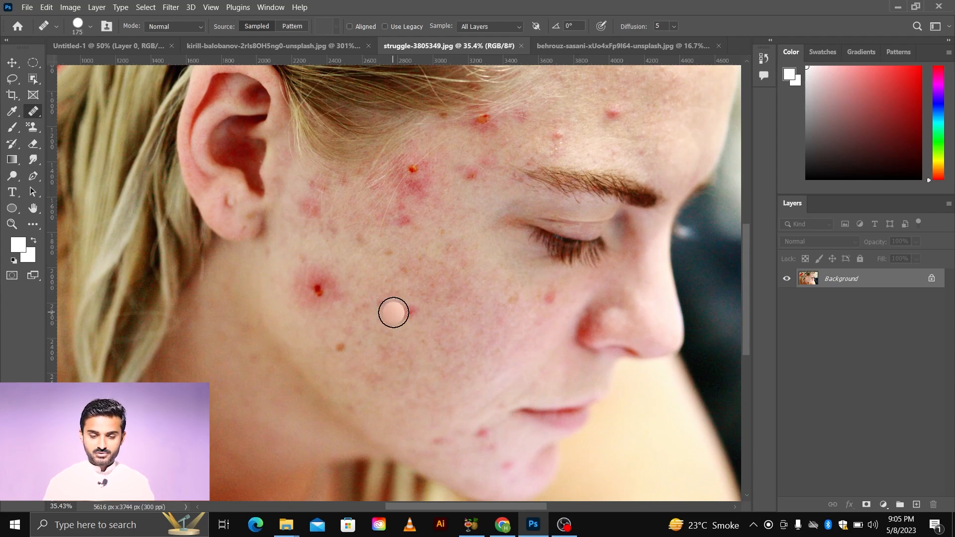
pyautogui.scroll(-2, 394, 314)
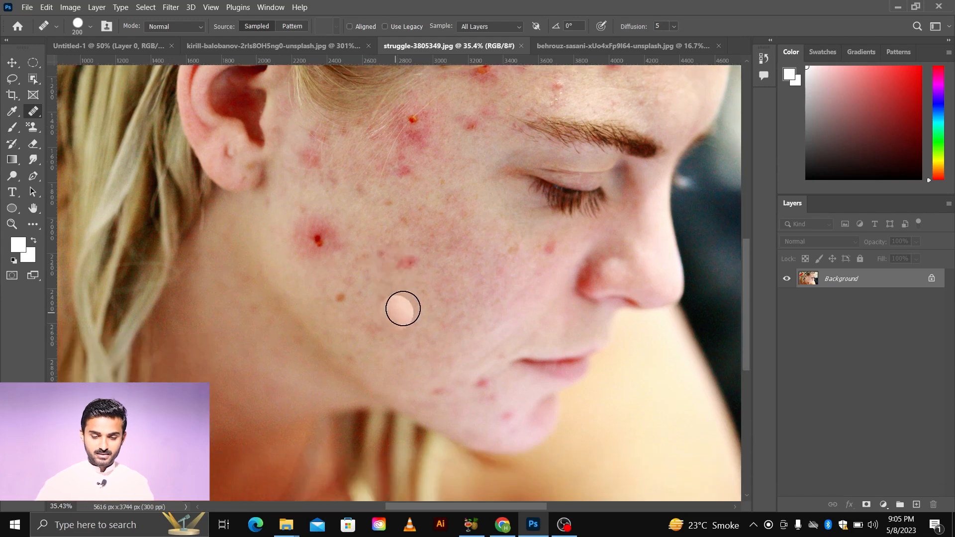
pyautogui.scroll(2, 427, 288)
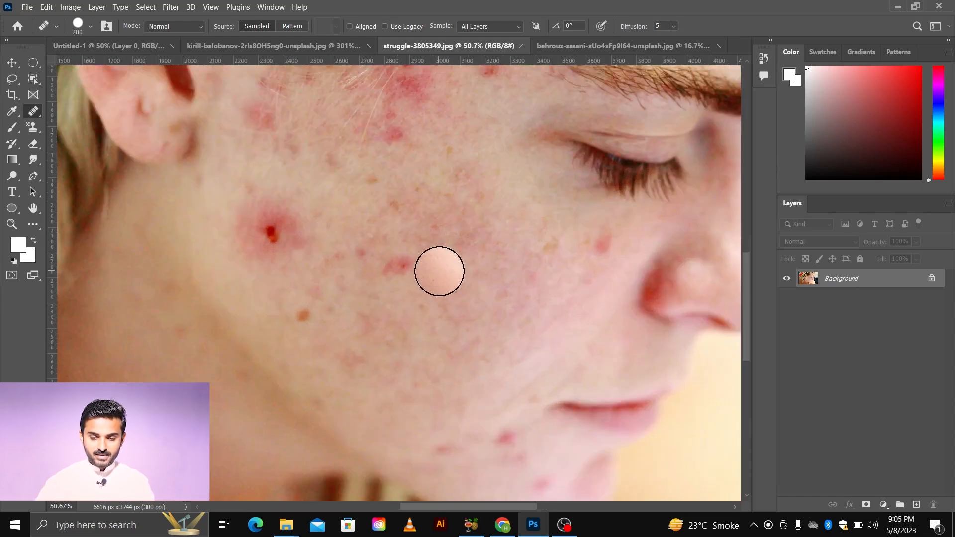
pyautogui.press('alt')
pyautogui.keyDown('alt'); pyautogui.click(439, 271); pyautogui.keyUp('alt')
pyautogui.click(399, 267)
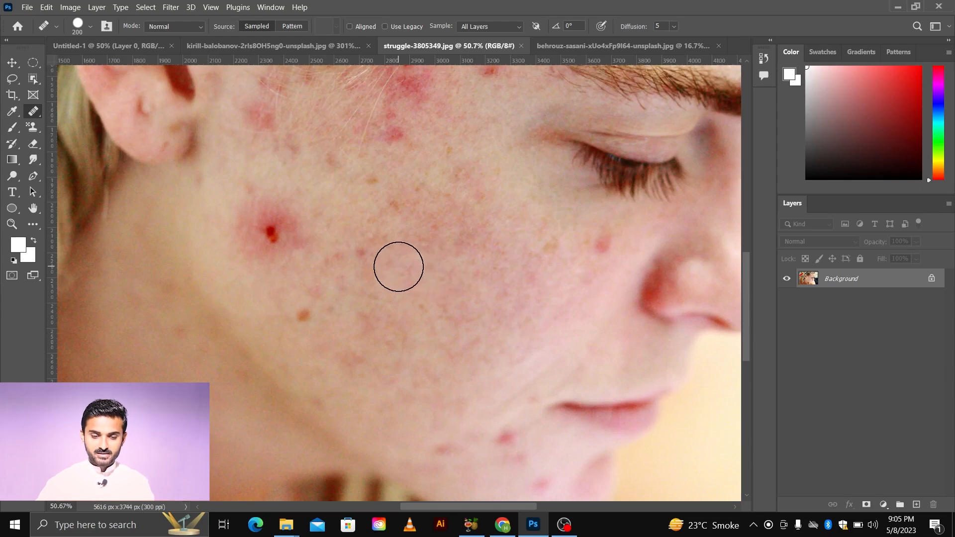
# Step: Sample clean skin nearby and heal the large red pimple on the lower cheek
pyautogui.scroll(-3, 328, 363)
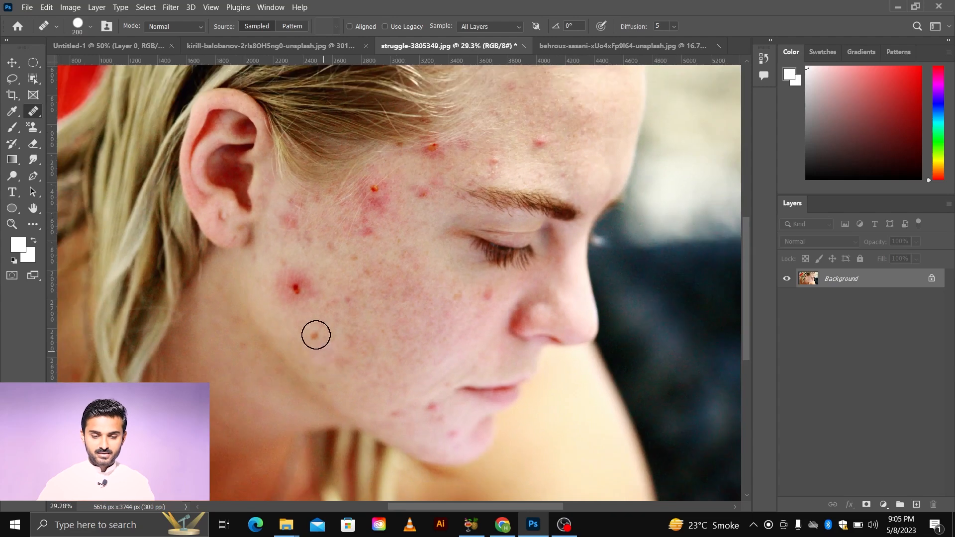
pyautogui.scroll(4, 324, 293)
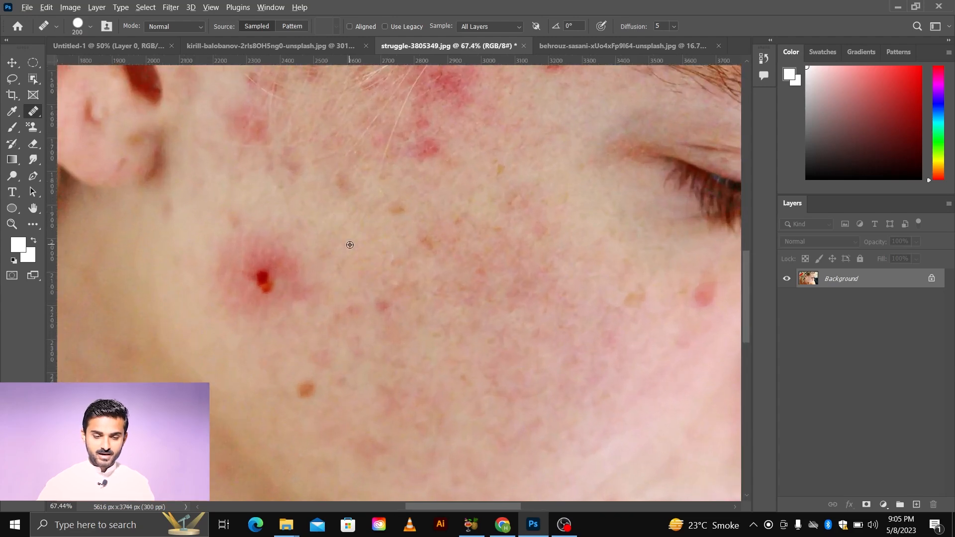
pyautogui.keyDown('alt'); pyautogui.click(350, 245); pyautogui.keyUp('alt')
pyautogui.click(269, 273)
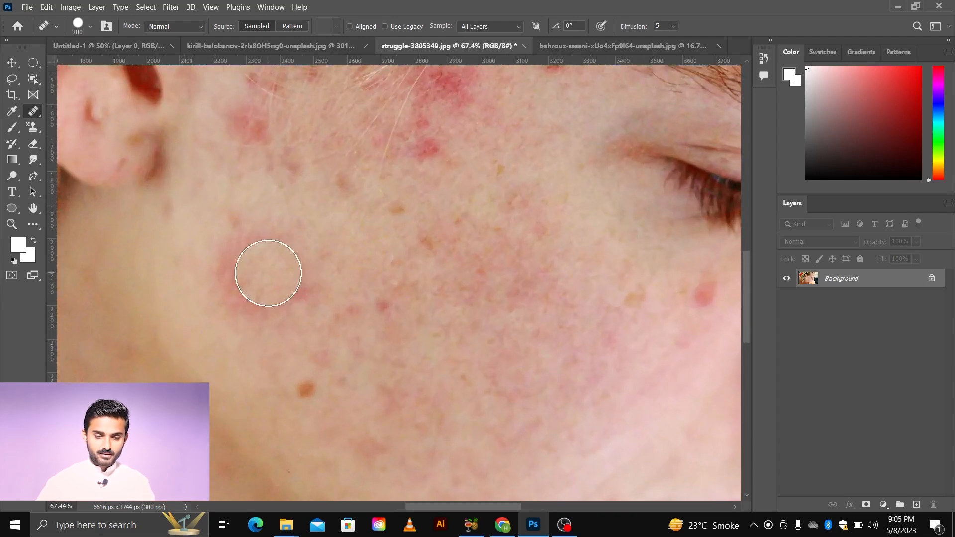
# Step: Enlarge the brush to 300 px and zoom out to review the whole face for remaining blemishes
pyautogui.press(']')
pyautogui.press(']')
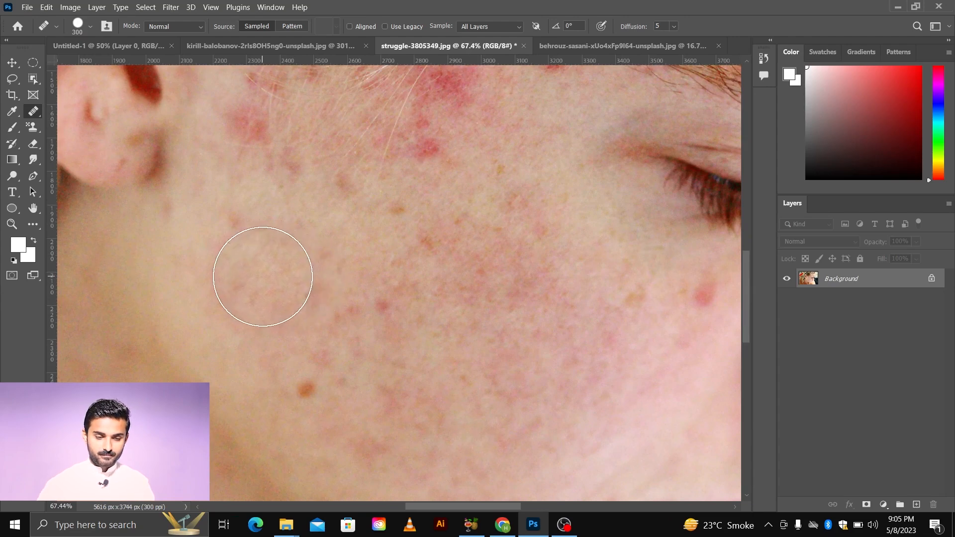
pyautogui.scroll(-5, 391, 332)
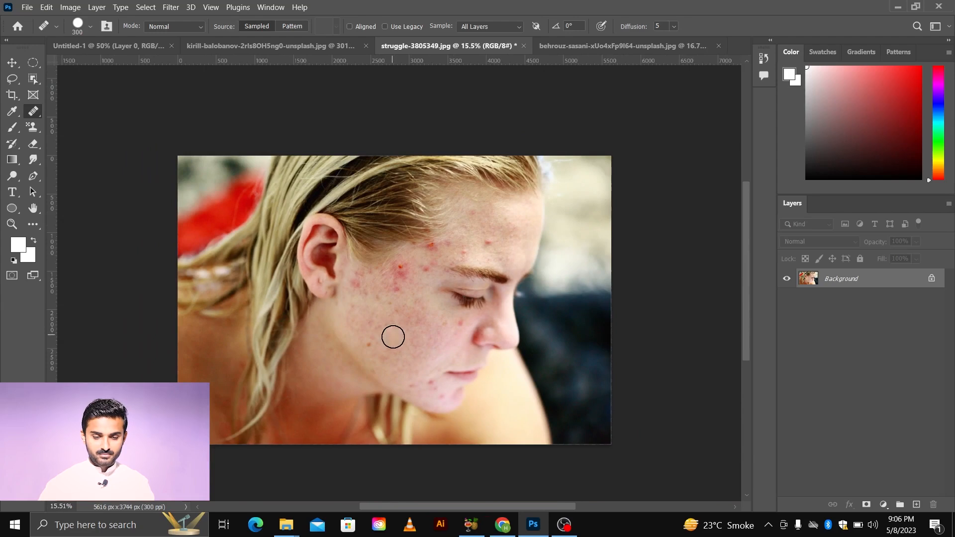
pyautogui.scroll(2, 392, 334)
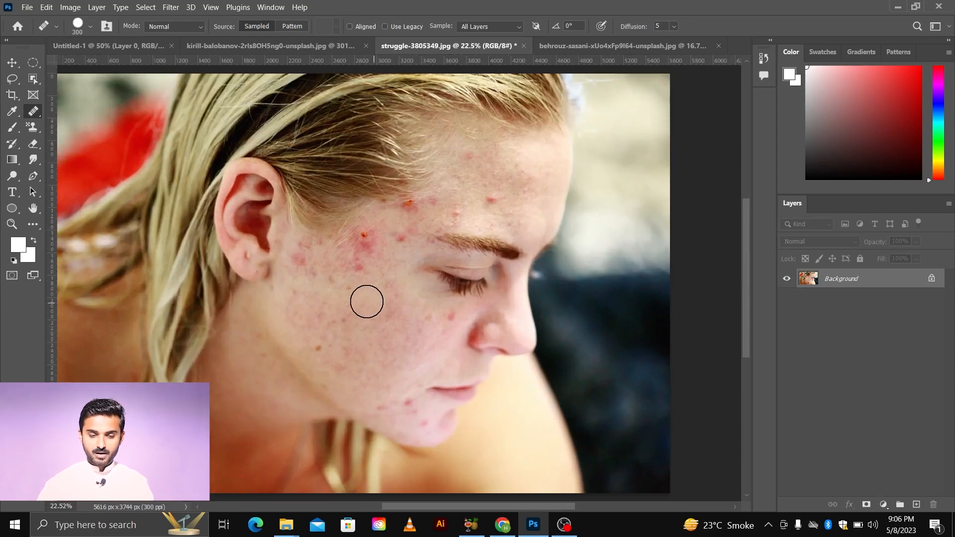
pyautogui.scroll(1, 396, 370)
pyautogui.scroll(1, 396, 371)
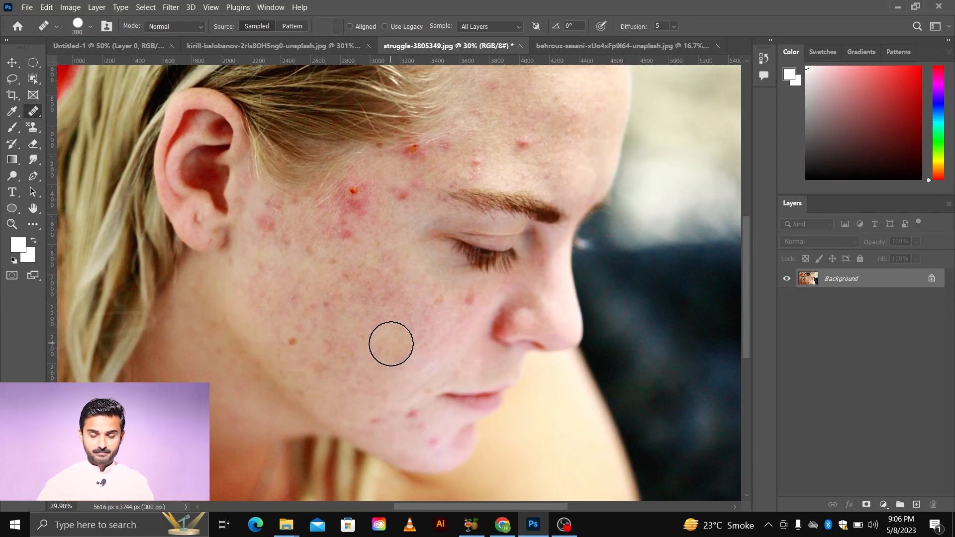
pyautogui.scroll(3, 391, 344)
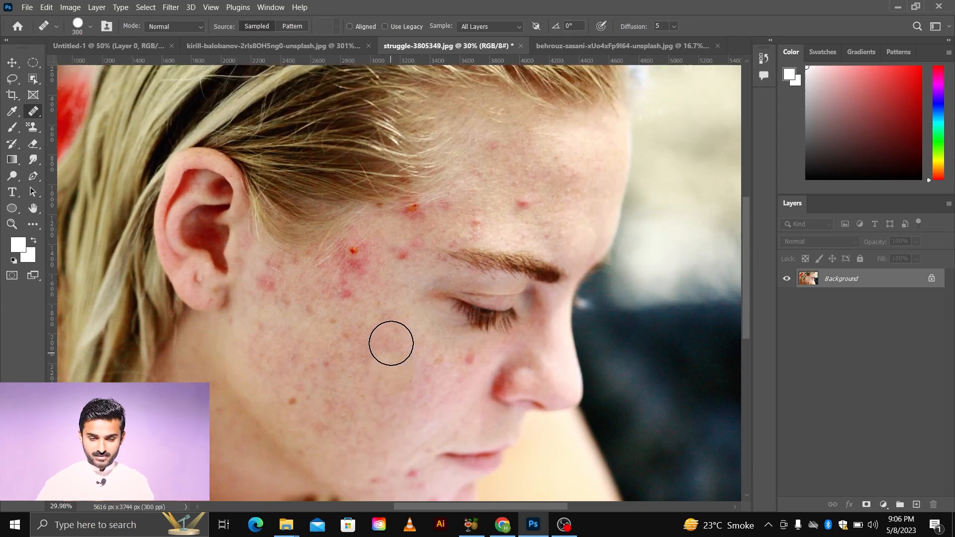
pyautogui.scroll(1, 391, 341)
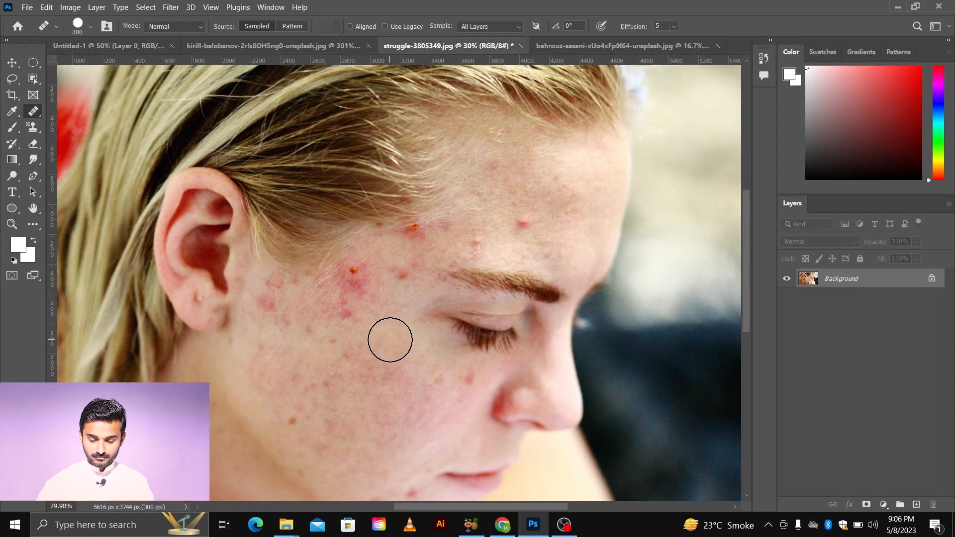
pyautogui.scroll(-2, 393, 335)
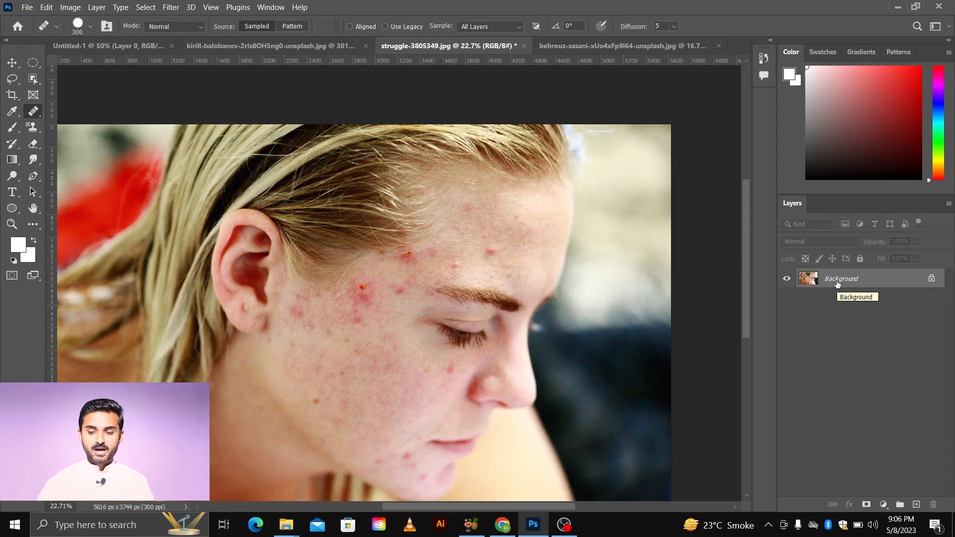
pyautogui.scroll(-1, 838, 285)
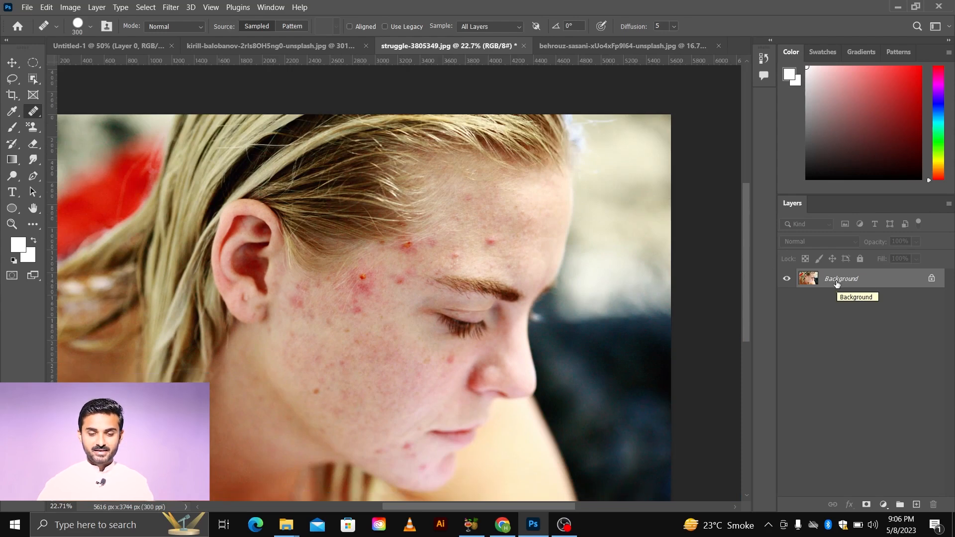
# Step: Add a new empty layer above Background and set the healing sample option to All Layers
pyautogui.click(917, 505)
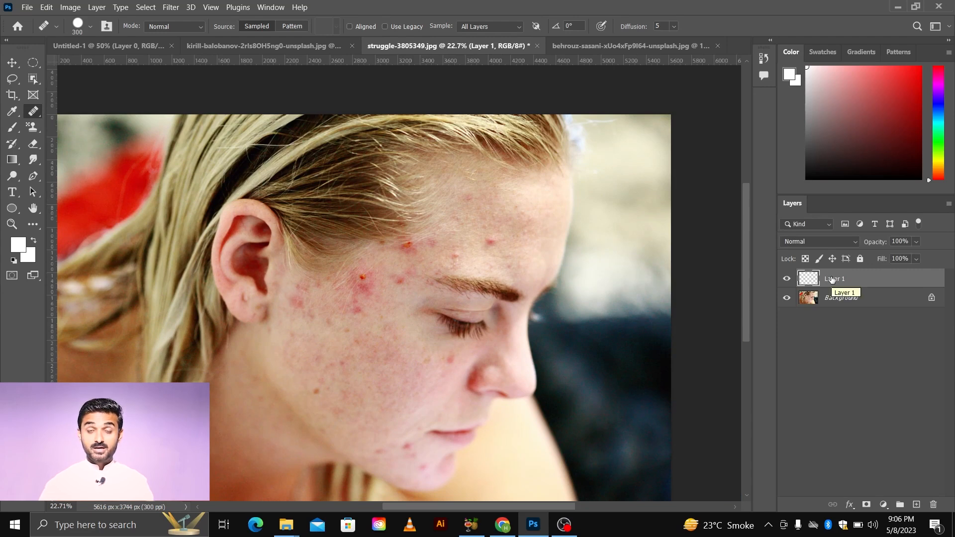
pyautogui.click(480, 25)
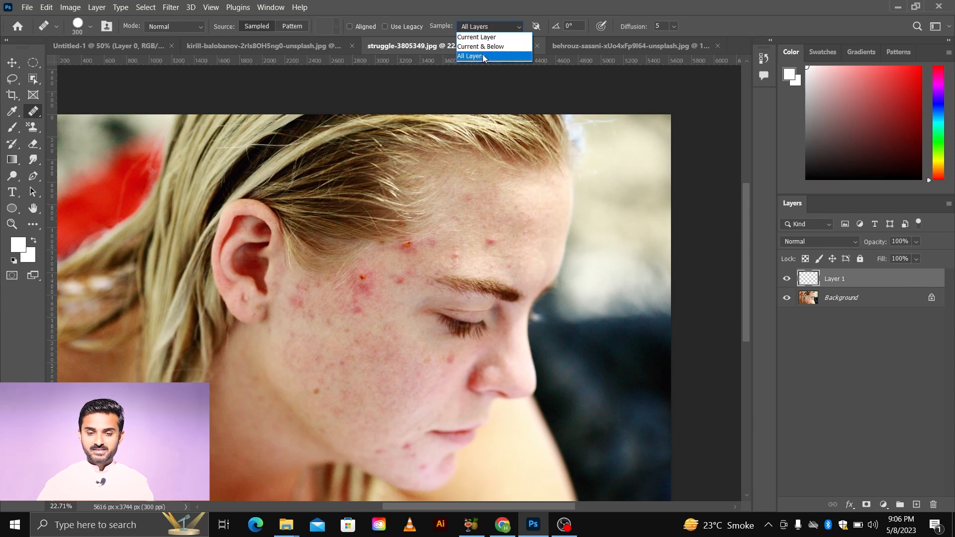
pyautogui.click(483, 55)
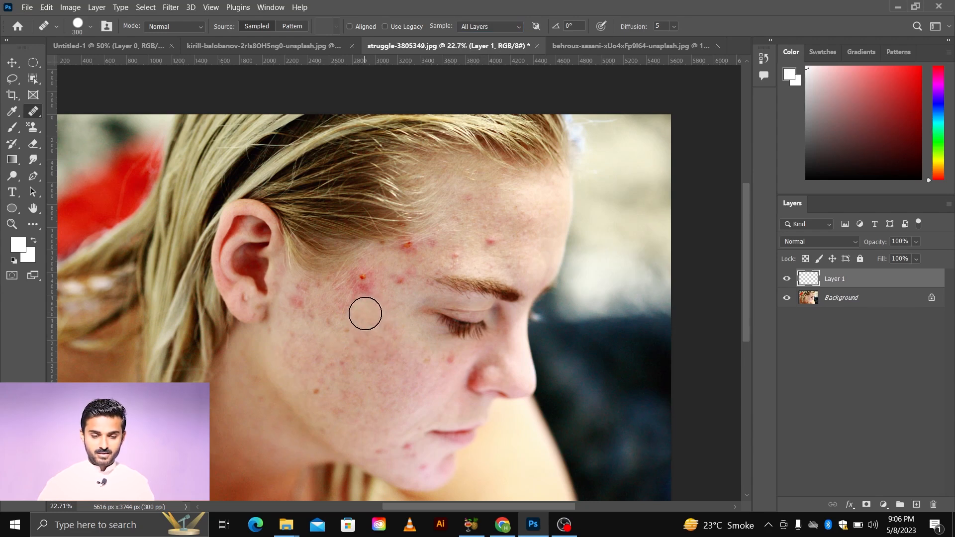
# Step: Zoom in on the upper cheek, sample clean skin and heal the orange pimple on the new layer
pyautogui.press('z')
pyautogui.moveTo(365, 314); pyautogui.dragTo(384, 337)
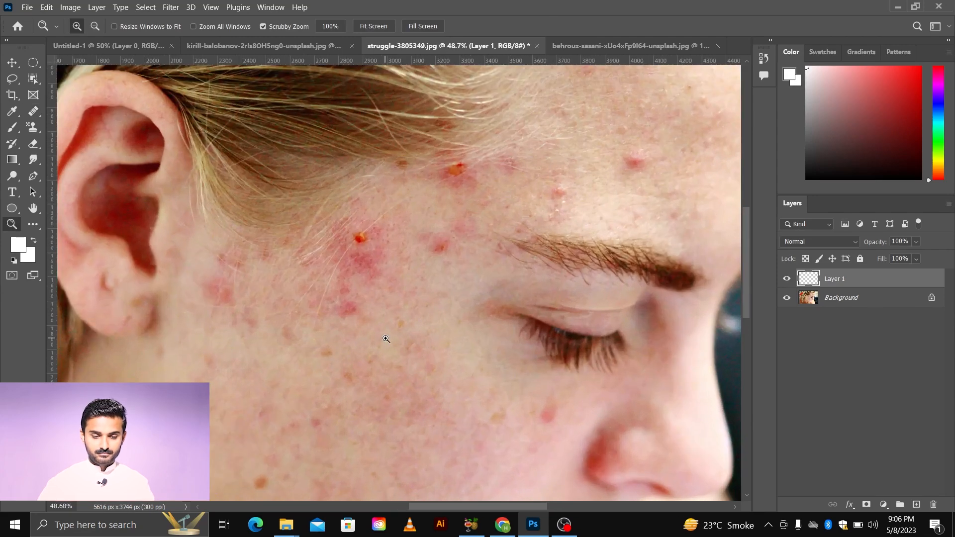
pyautogui.click(34, 113)
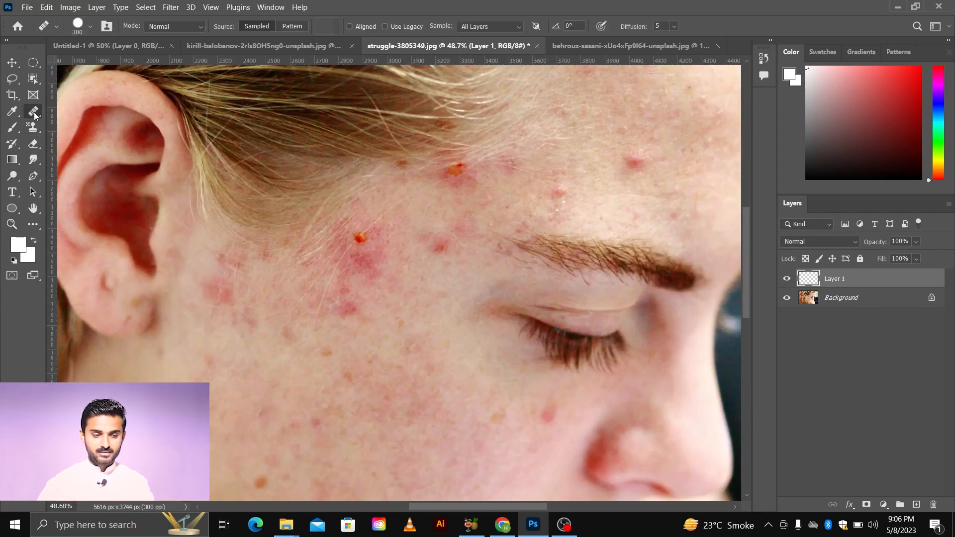
pyautogui.keyDown('alt'); pyautogui.click(410, 295); pyautogui.keyUp('alt')
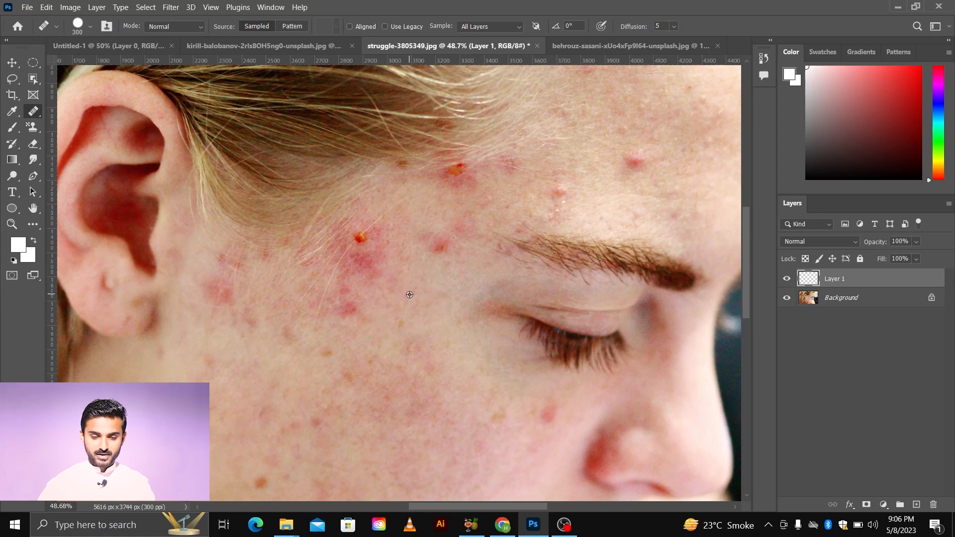
pyautogui.click(366, 252)
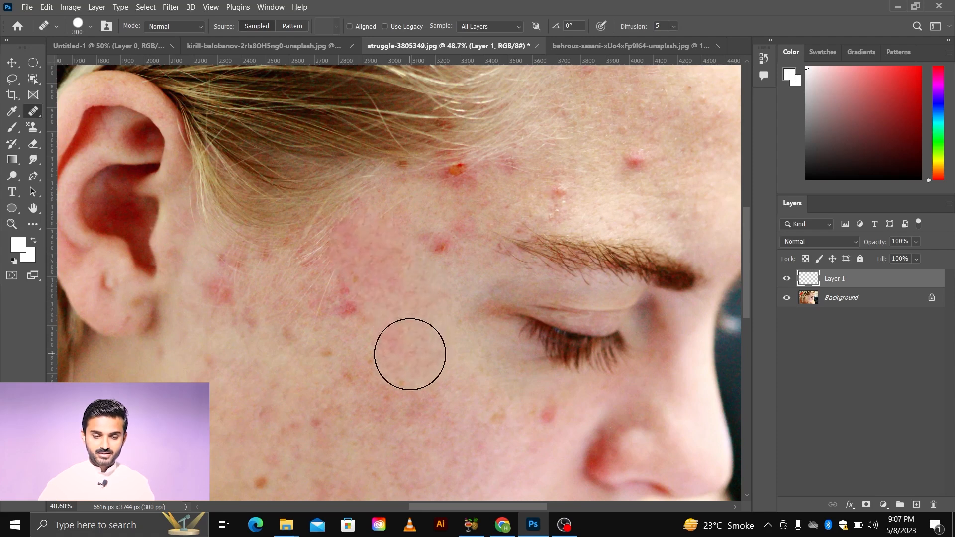
# Step: Heal another red blemish on the upper cheek below the temple
pyautogui.scroll(-2, 410, 355)
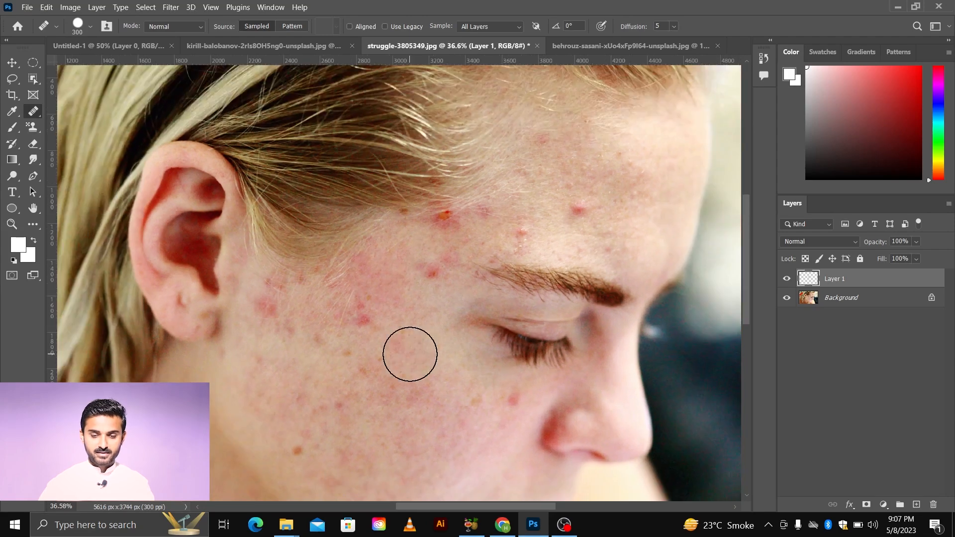
pyautogui.scroll(-3, 409, 334)
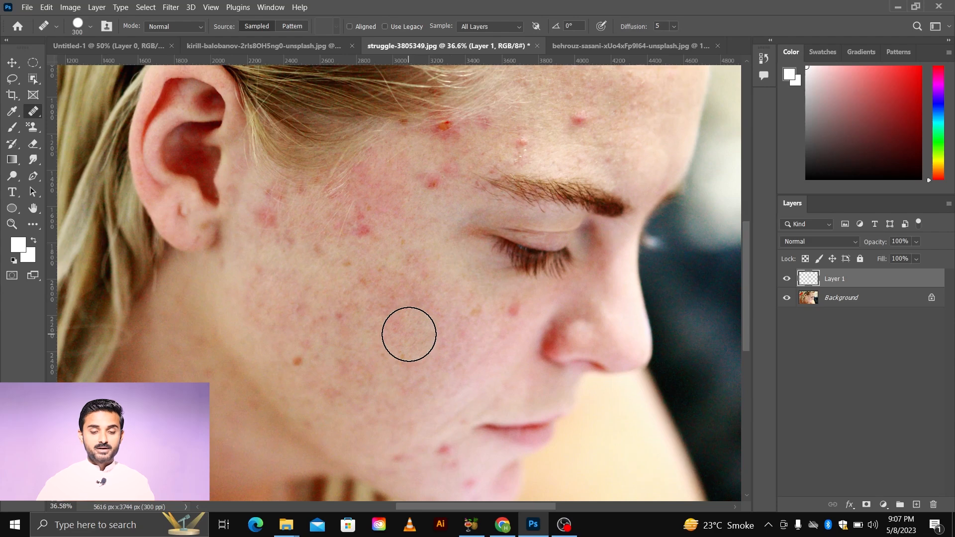
pyautogui.scroll(1, 408, 331)
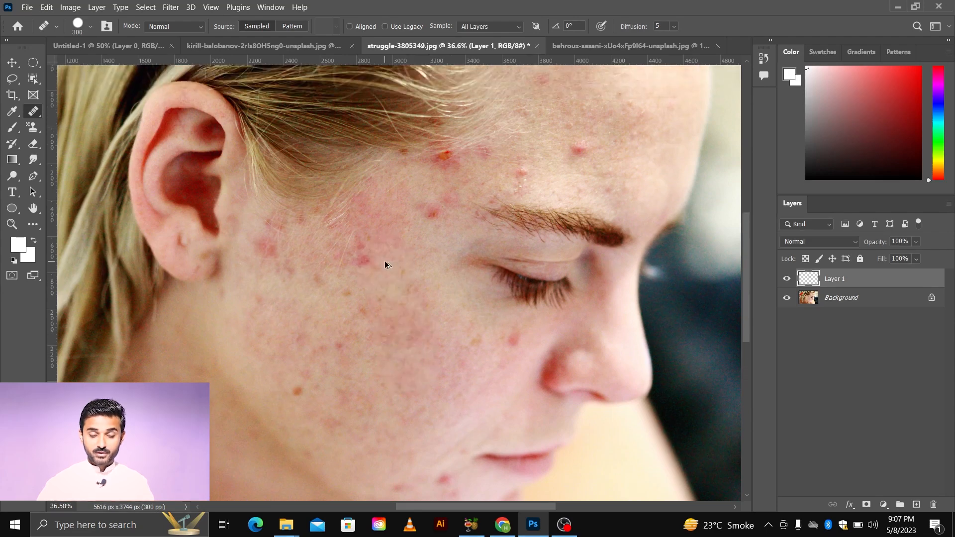
pyautogui.scroll(2, 385, 260)
pyautogui.click(350, 260)
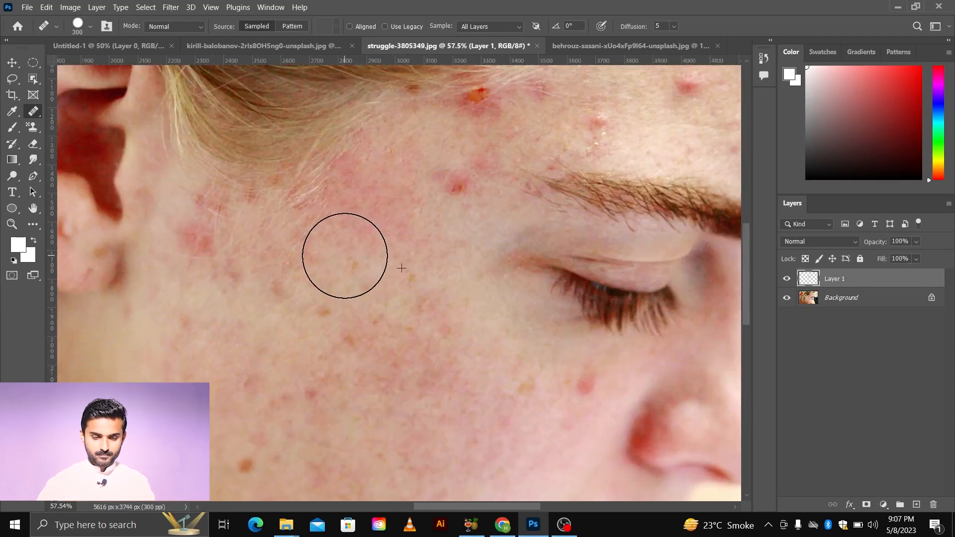
# Step: Reduce the Healing Brush to 150 px and heal several freckles and red spots across the middle cheek
pyautogui.scroll(-1, 408, 278)
pyautogui.keyDown('alt'); pyautogui.click(420, 264); pyautogui.keyUp('alt')
pyautogui.click(436, 219)
pyautogui.scroll(-2, 436, 219)
pyautogui.scroll(2, 369, 373)
pyautogui.press('[')
pyautogui.press('[')
pyautogui.press('[')
pyautogui.press('[')
pyautogui.keyDown('alt'); pyautogui.click(354, 330); pyautogui.keyUp('alt')
pyautogui.click(319, 339)
pyautogui.keyDown('alt'); pyautogui.click(394, 310); pyautogui.keyUp('alt')
pyautogui.click(372, 283)
pyautogui.keyDown('alt'); pyautogui.click(540, 303); pyautogui.keyUp('alt')
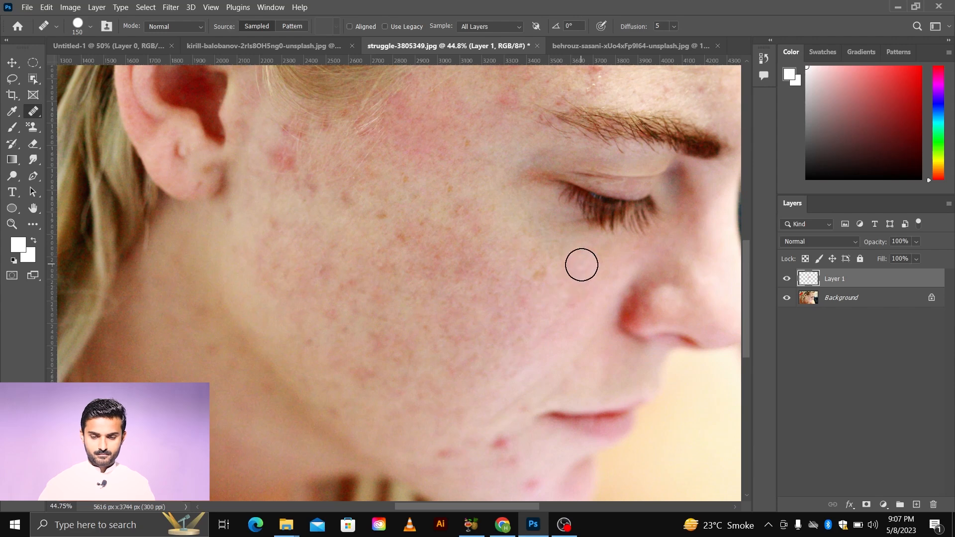
pyautogui.click(584, 266)
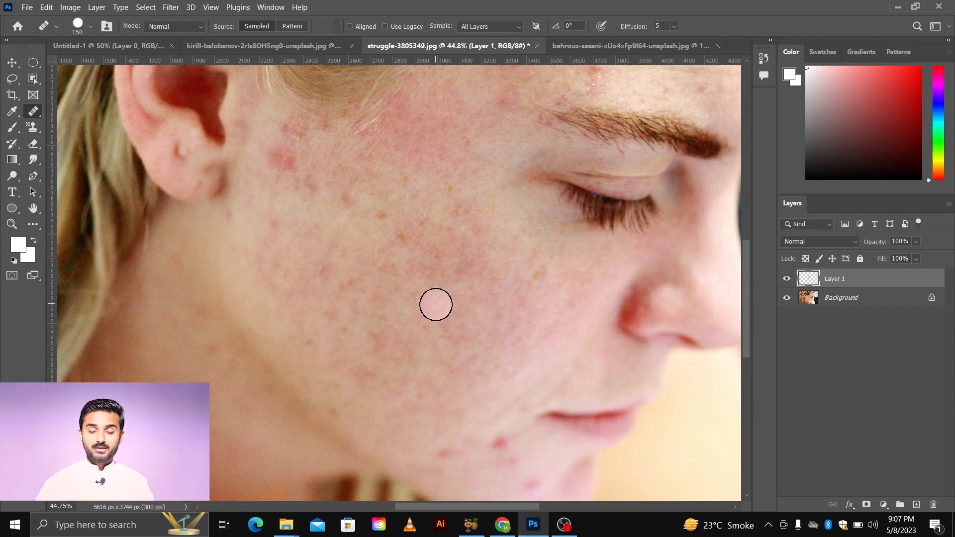
# Step: Heal the red spots near the corner of the mouth
pyautogui.scroll(2, 436, 305)
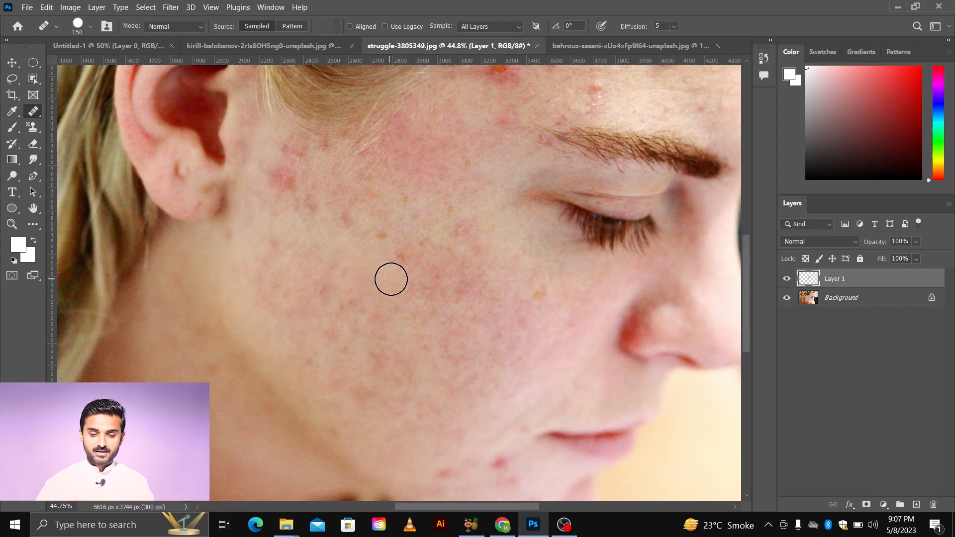
pyautogui.scroll(-4, 391, 277)
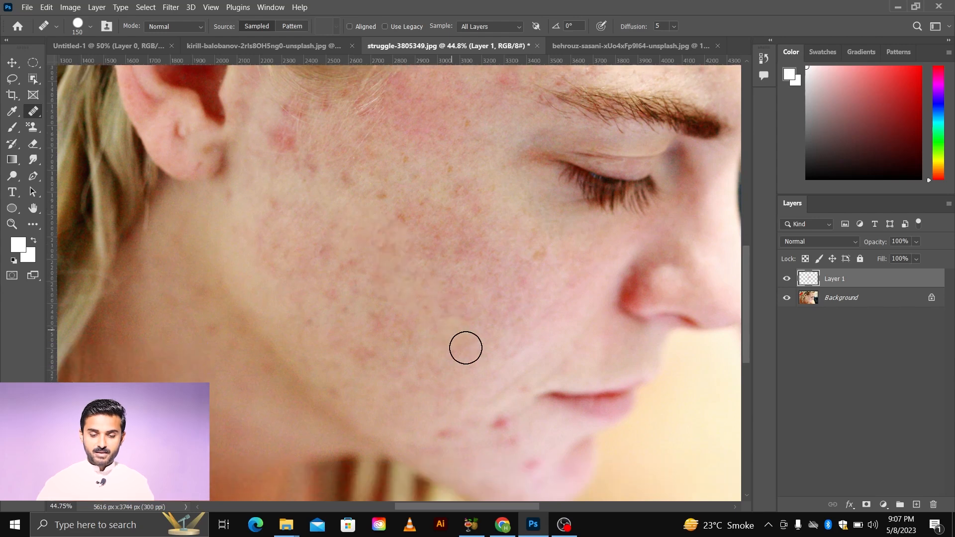
pyautogui.keyDown('alt'); pyautogui.click(469, 407); pyautogui.keyUp('alt')
pyautogui.moveTo(501, 425); pyautogui.dragTo(524, 460)
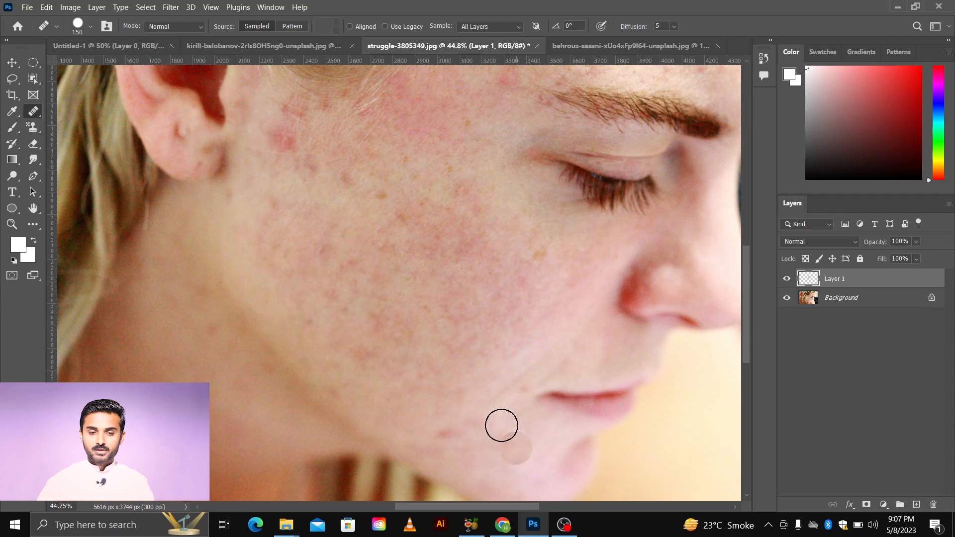
# Step: Enable Aligned sampling and heal the spots along the jaw below the mouth
pyautogui.click(354, 28)
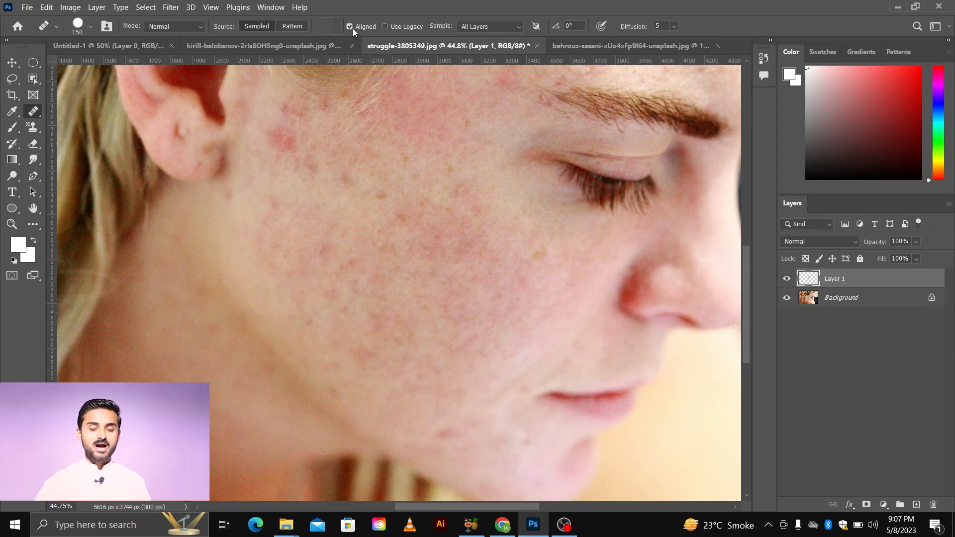
pyautogui.scroll(-2, 487, 361)
pyautogui.scroll(-2, 486, 363)
pyautogui.scroll(2, 463, 284)
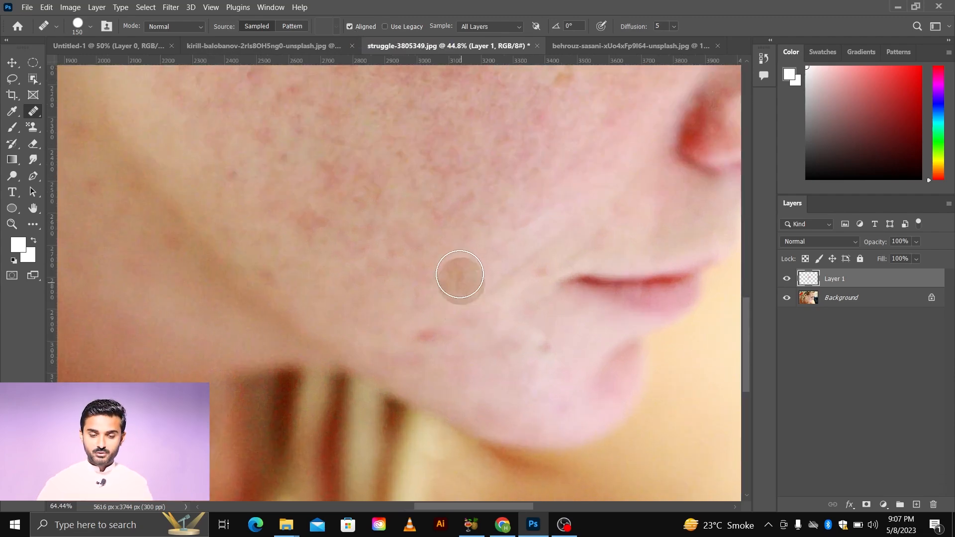
pyautogui.keyDown('alt'); pyautogui.click(460, 269); pyautogui.keyUp('alt')
pyautogui.click(426, 336)
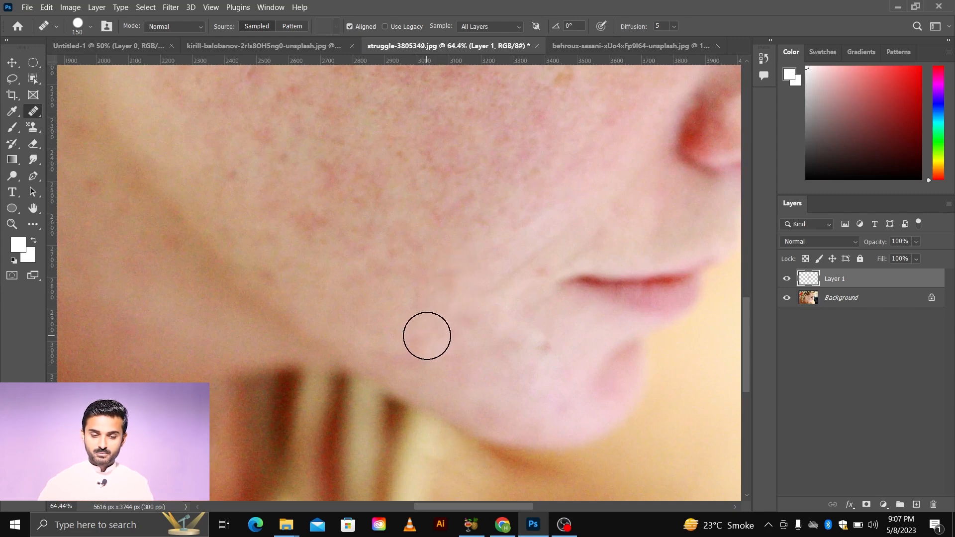
pyautogui.moveTo(535, 347); pyautogui.dragTo(547, 351)
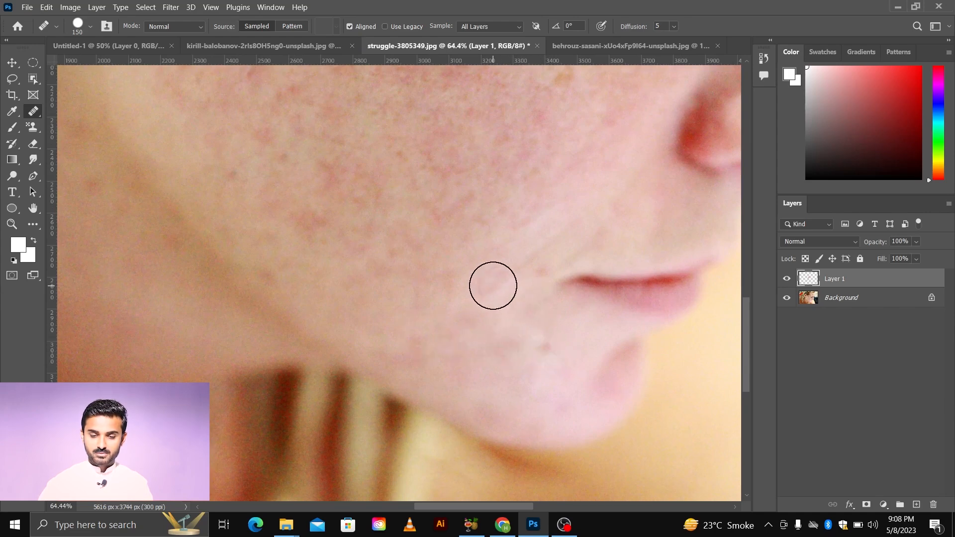
# Step: Heal a freckle on the lower cheek and turn Aligned sampling off again
pyautogui.scroll(1, 451, 289)
pyautogui.scroll(1, 443, 291)
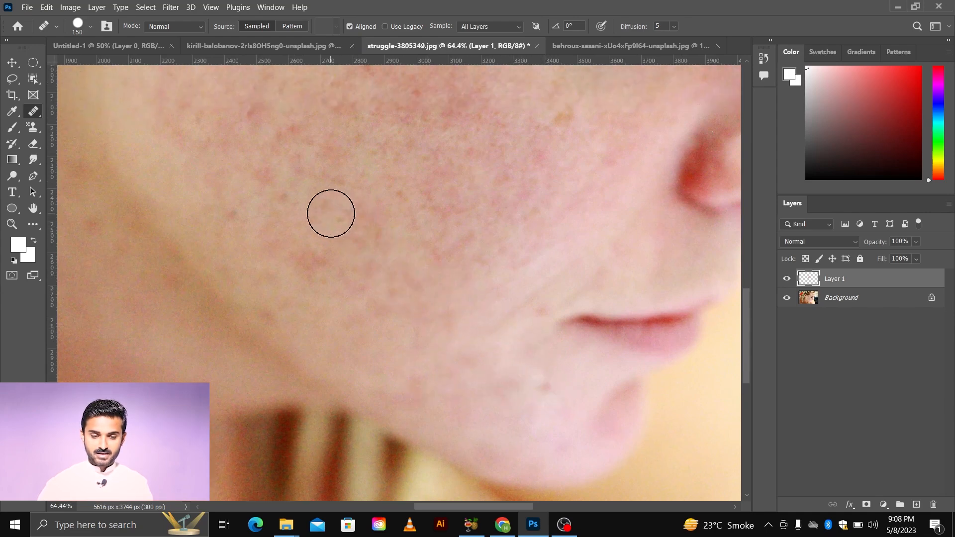
pyautogui.moveTo(332, 216); pyautogui.dragTo(333, 217)
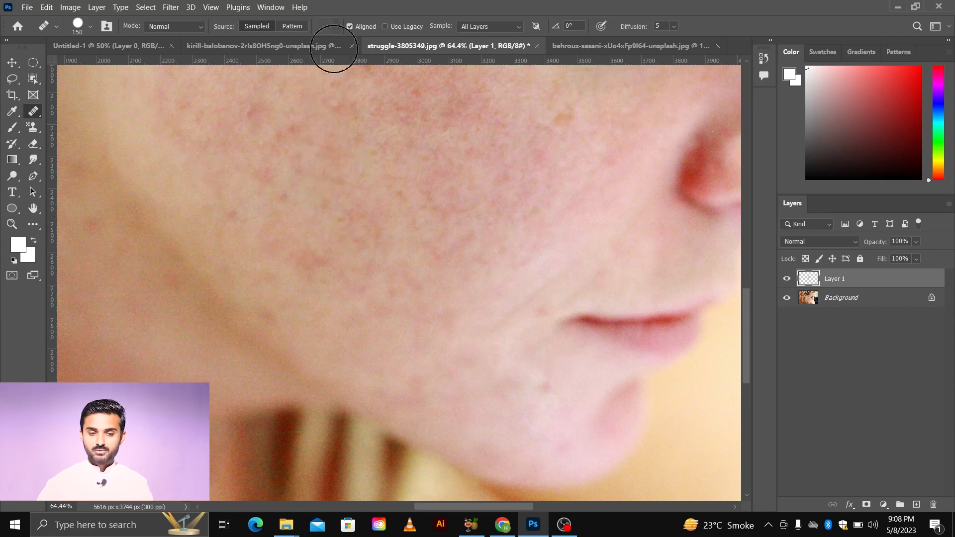
pyautogui.click(348, 27)
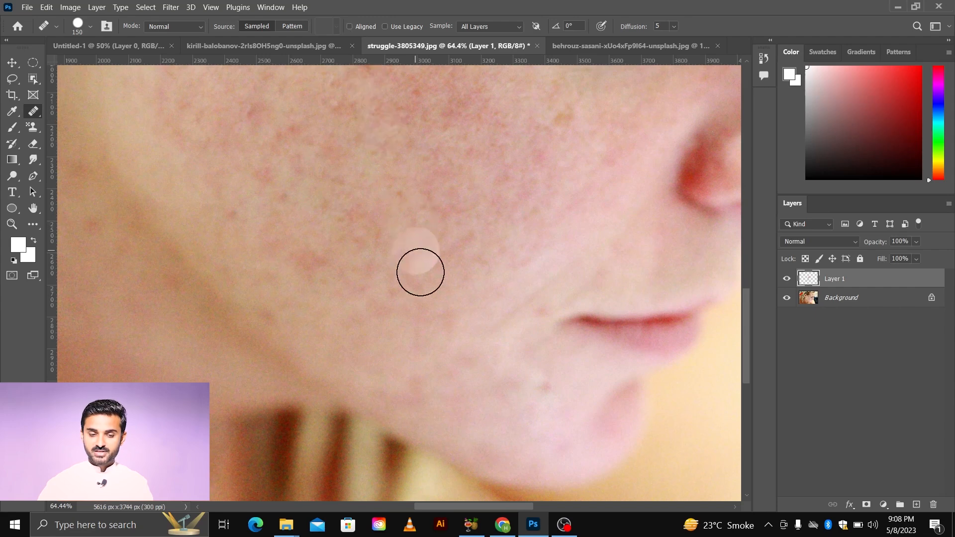
# Step: Zoom in on the forehead and heal the red pimples above the eyebrow and near the hairline
pyautogui.scroll(-2, 461, 321)
pyautogui.scroll(4, 407, 270)
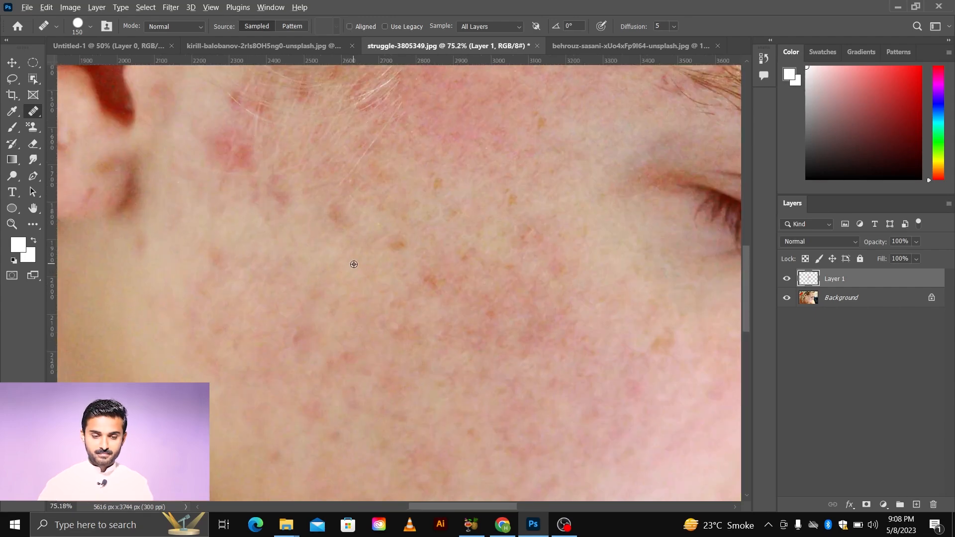
pyautogui.scroll(-5, 355, 265)
pyautogui.scroll(2, 488, 196)
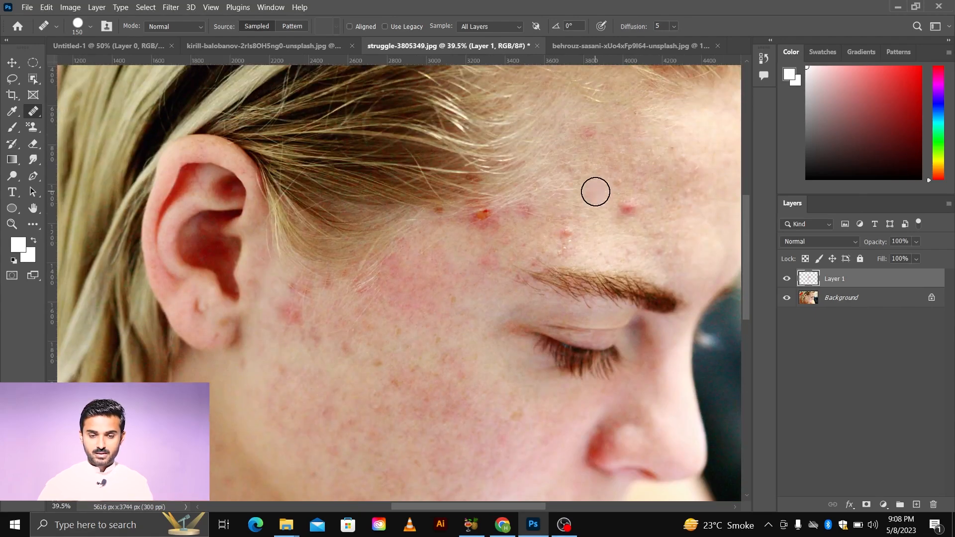
pyautogui.hscroll(1, 642, 208)
pyautogui.hscroll(1, 646, 214)
pyautogui.scroll(5, 567, 213)
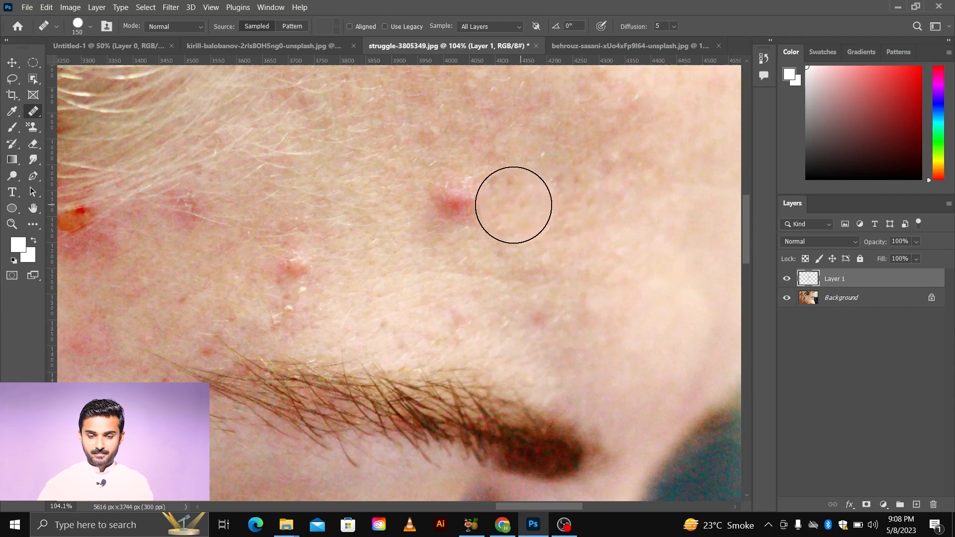
pyautogui.click(460, 202)
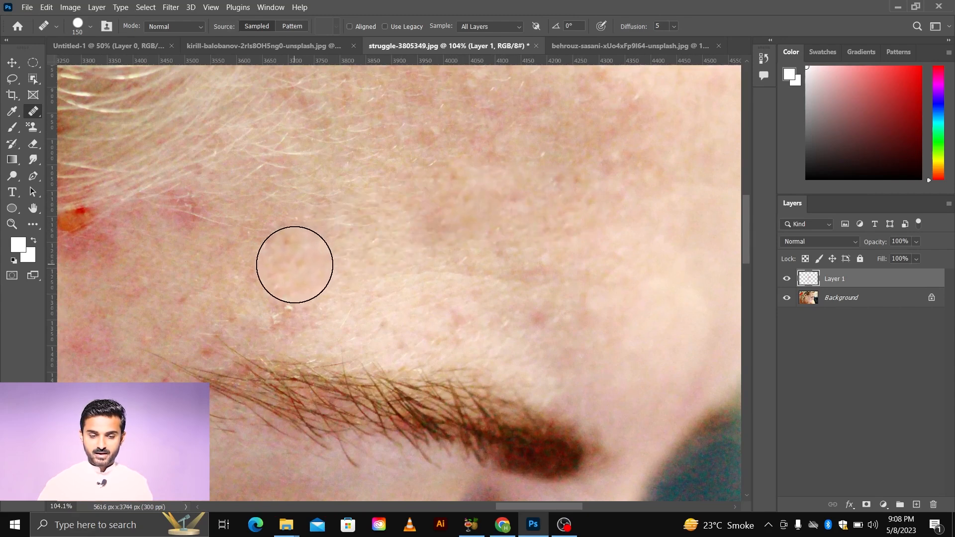
pyautogui.click(294, 265)
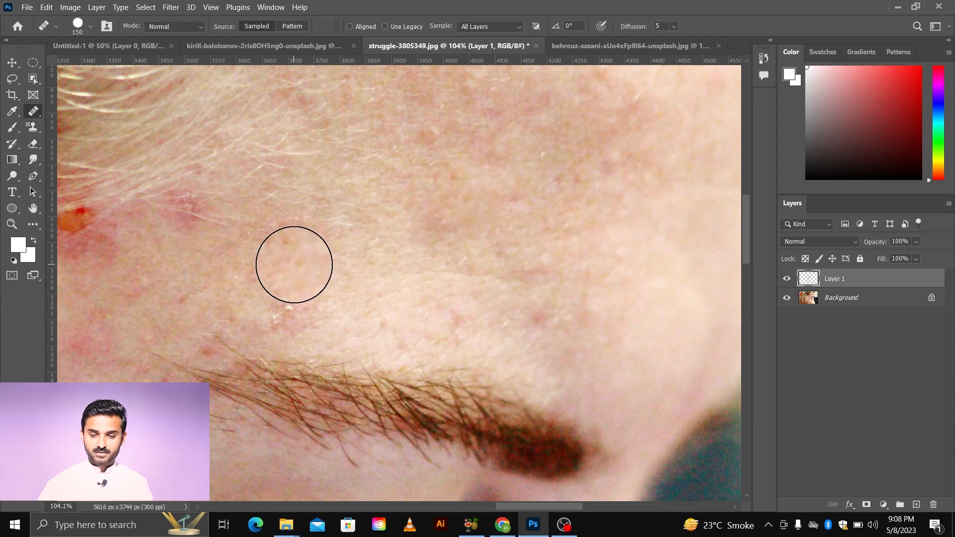
pyautogui.scroll(-2, 294, 266)
pyautogui.click(369, 159)
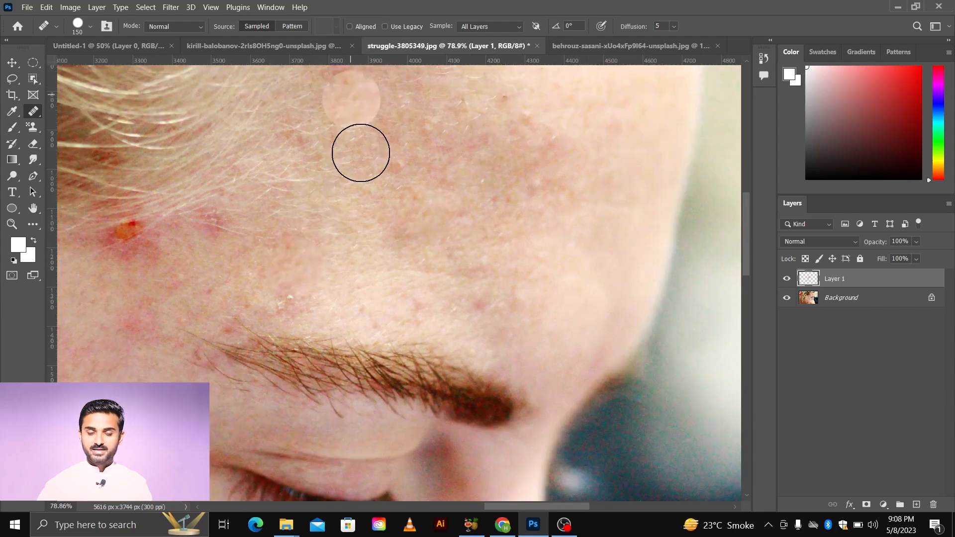
# Step: Hide and show the Background layer to inspect the healing strokes on Layer 1
pyautogui.scroll(-3, 374, 210)
pyautogui.scroll(-3, 374, 210)
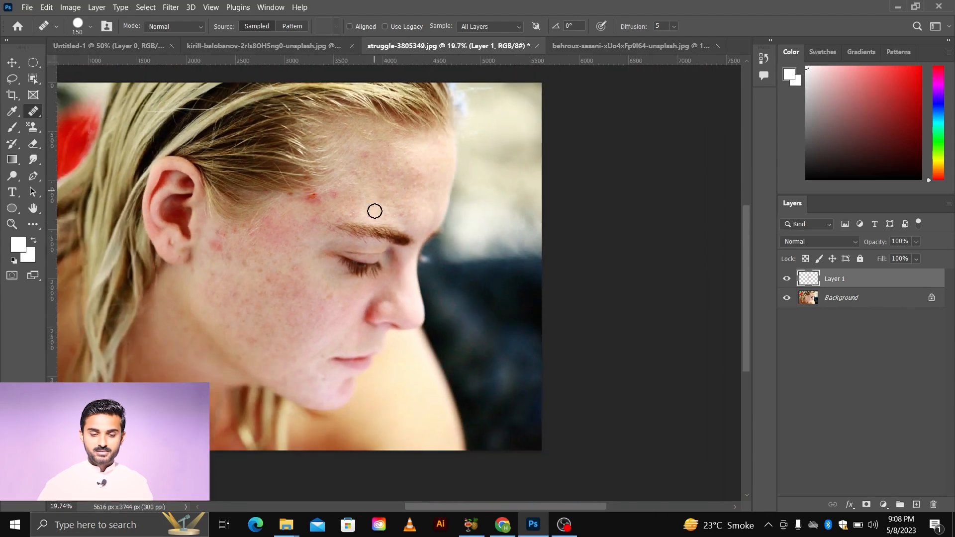
pyautogui.scroll(1, 309, 231)
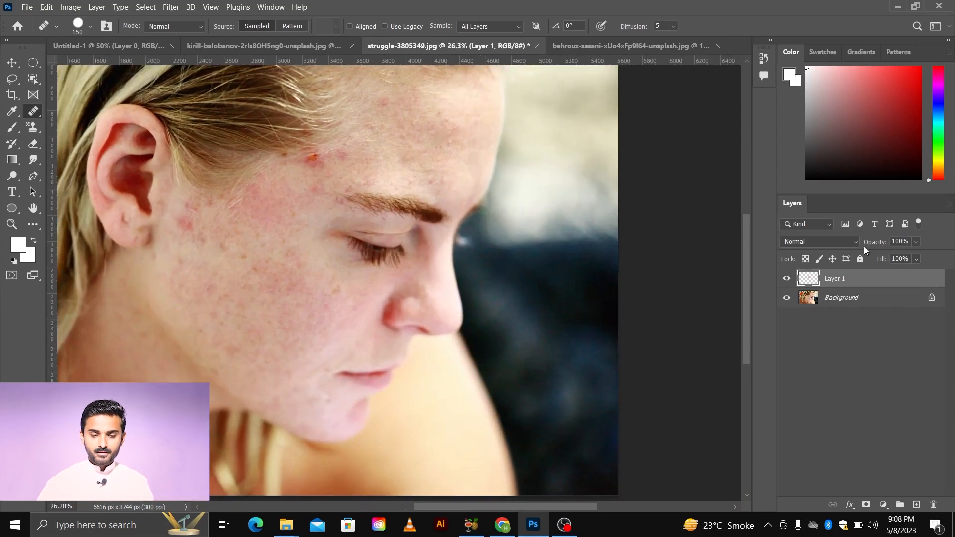
pyautogui.click(786, 298)
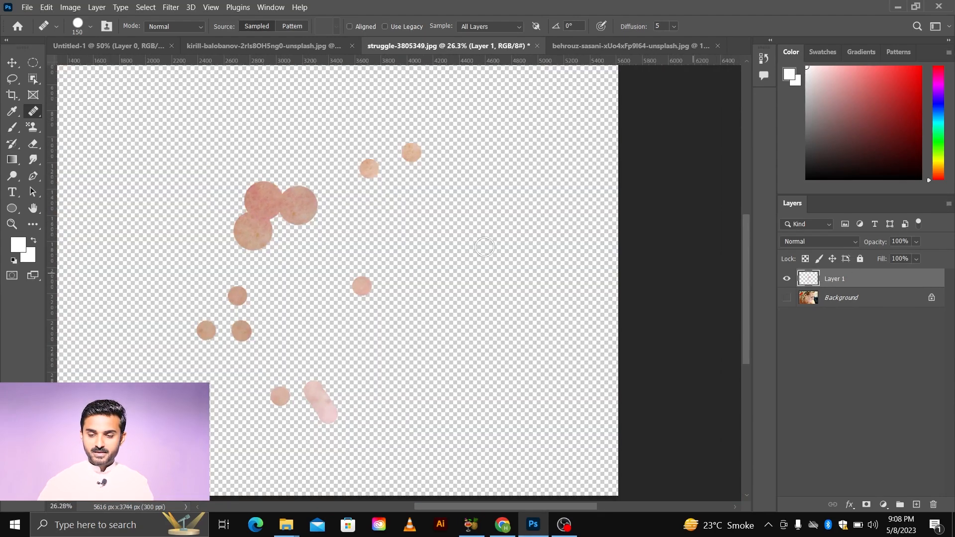
pyautogui.scroll(-2, 522, 237)
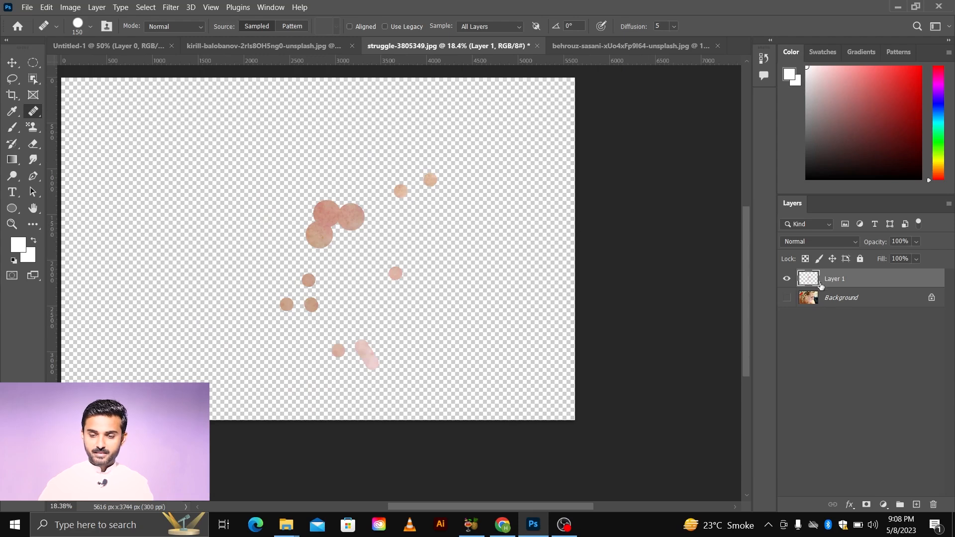
pyautogui.click(788, 299)
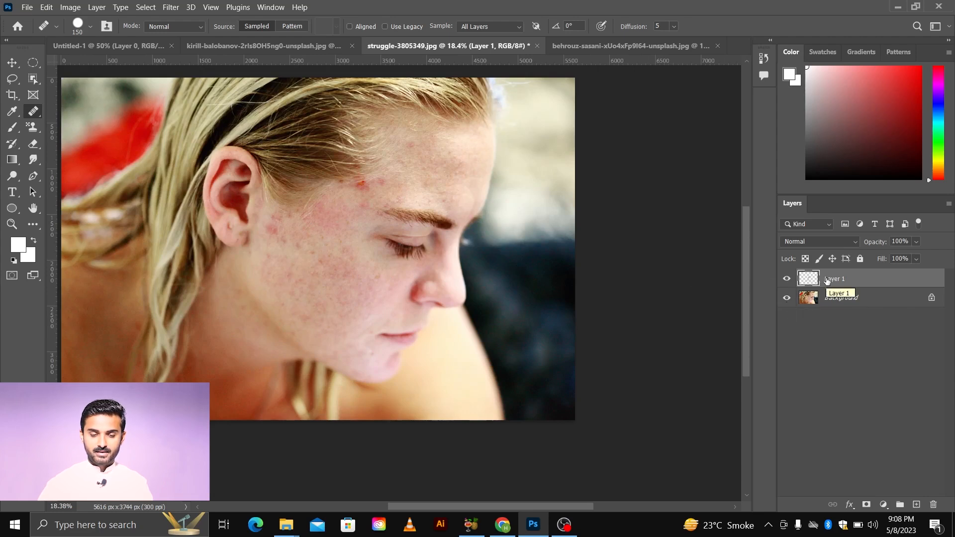
# Step: Switch to the Spot Healing Brush Tool
pyautogui.hscroll(-2, 319, 249)
pyautogui.click(16, 65)
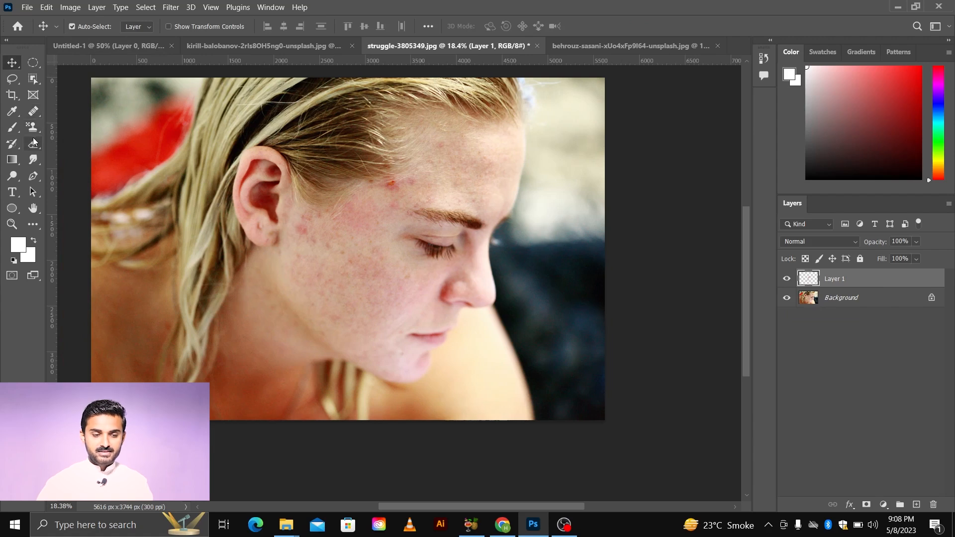
pyautogui.click(34, 111)
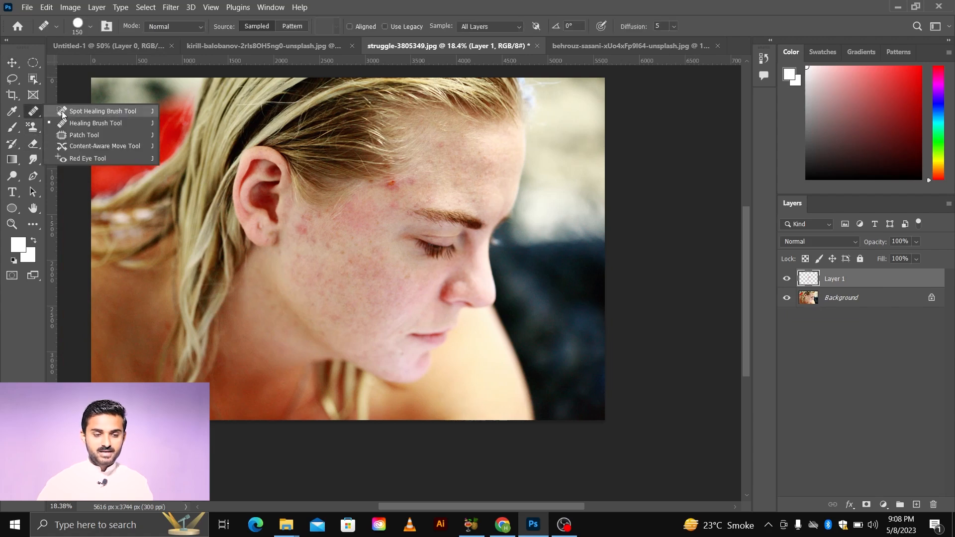
pyautogui.click(93, 112)
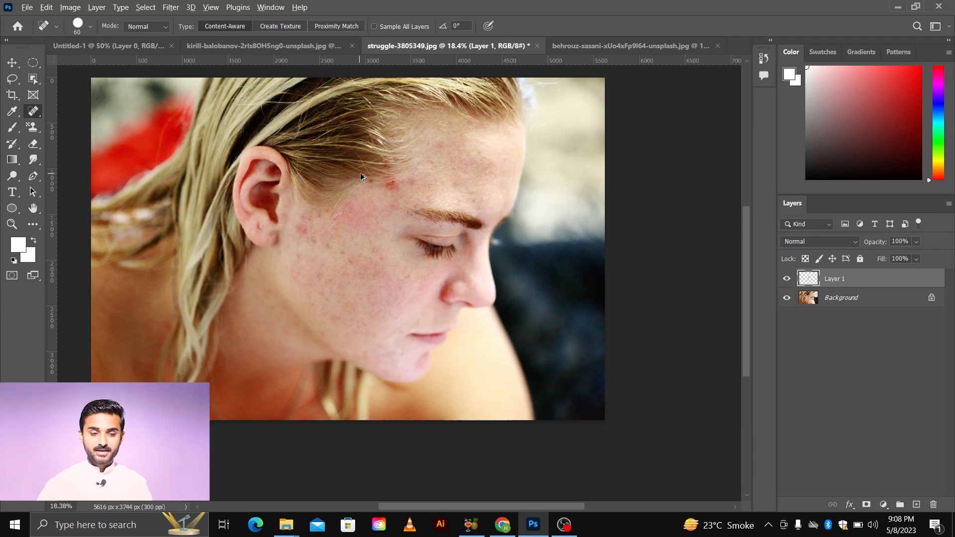
# Step: Zoom in on the orange pimple near the temple and enlarge the brush to 400 px
pyautogui.scroll(5, 383, 188)
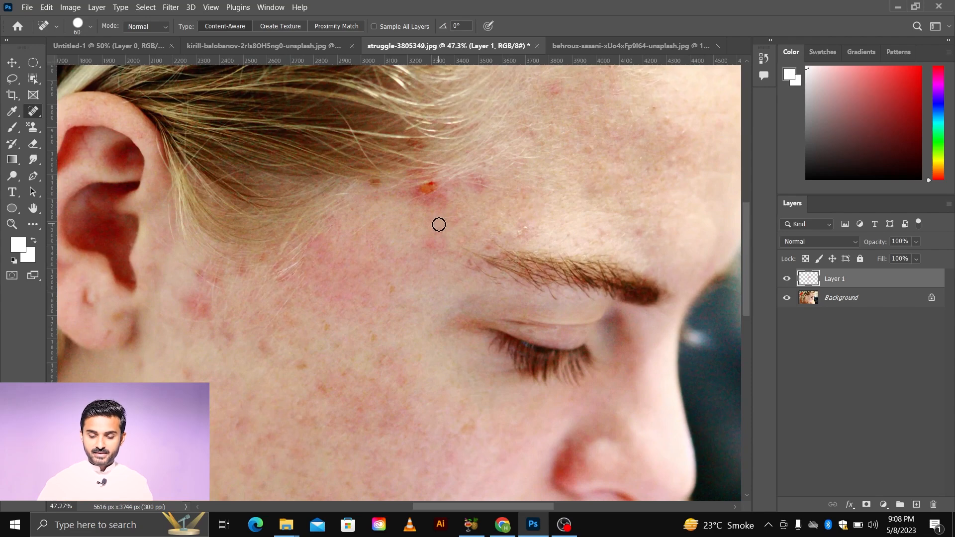
pyautogui.press(']')
pyautogui.press(']')
pyautogui.press(']')
pyautogui.press(']')
pyautogui.press(']')
pyautogui.press(']')
pyautogui.press(']')
pyautogui.press(']')
pyautogui.press(']')
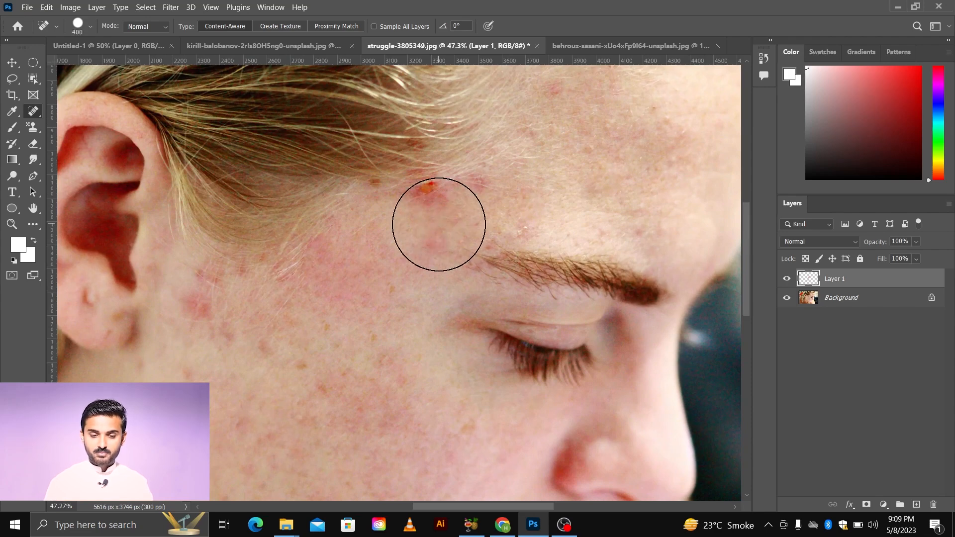
pyautogui.scroll(2, 439, 225)
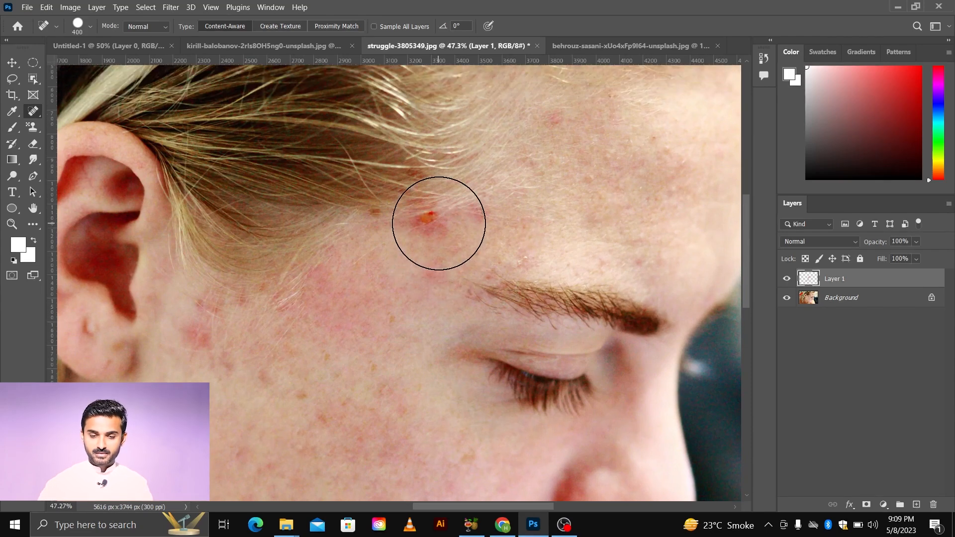
# Step: Switch to the behrouz-sasani-xUo4xFp9l64-unsplash.jpg document, zoom into the freckled cheek and reduce the brush to 175 px
pyautogui.click(605, 49)
pyautogui.scroll(5, 398, 282)
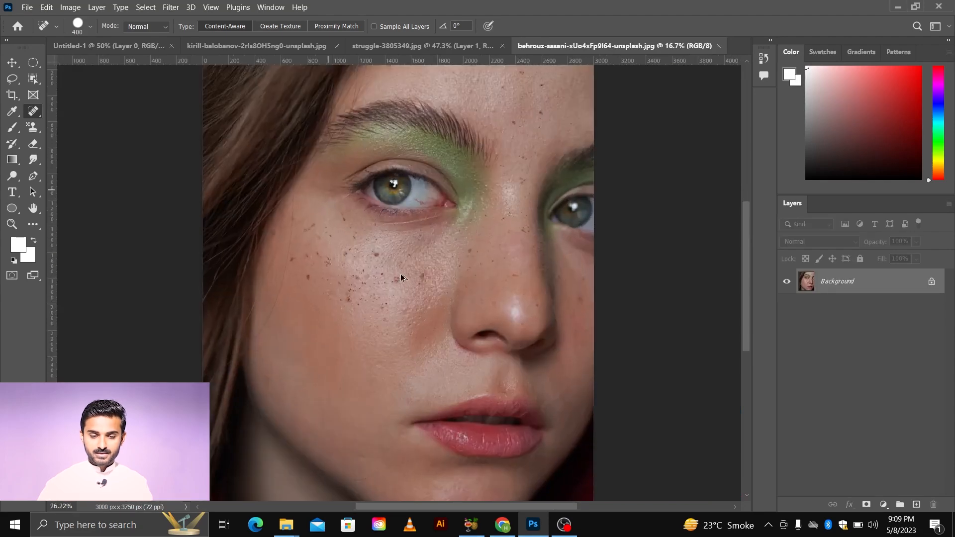
pyautogui.press('[')
pyautogui.press('[')
pyautogui.press('[')
pyautogui.press('[')
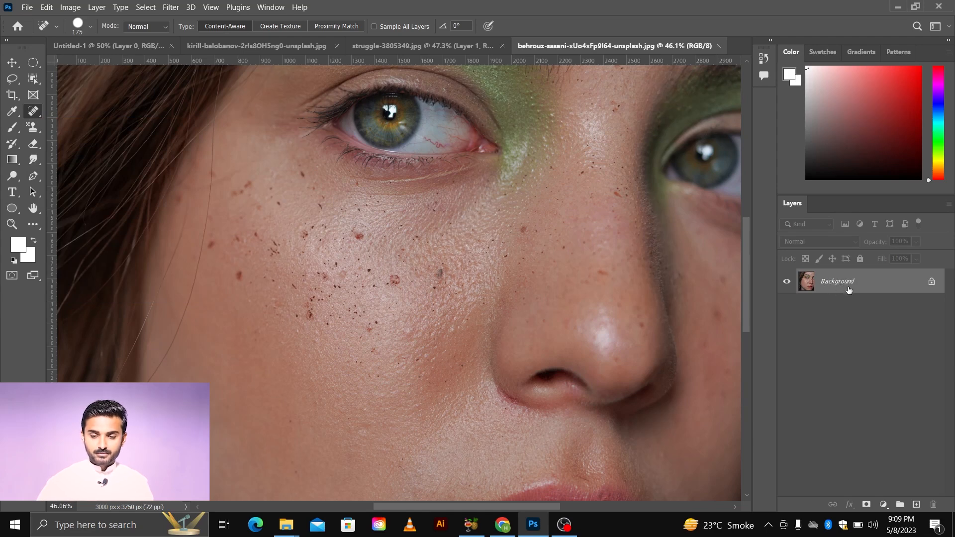
# Step: Duplicate the Background layer and spot-heal a dark freckle on the cheek below the eye
pyautogui.hotkey('ctrl', 'j')
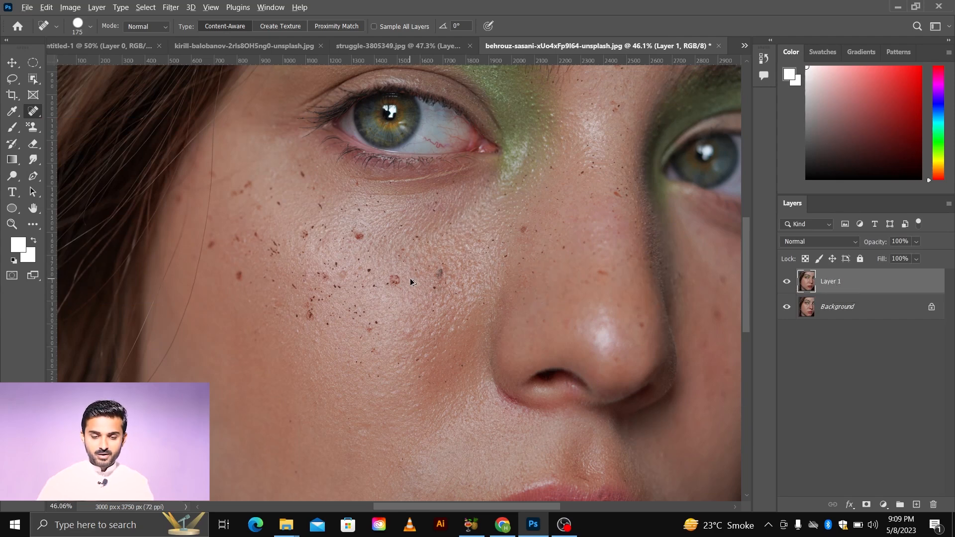
pyautogui.scroll(3, 414, 280)
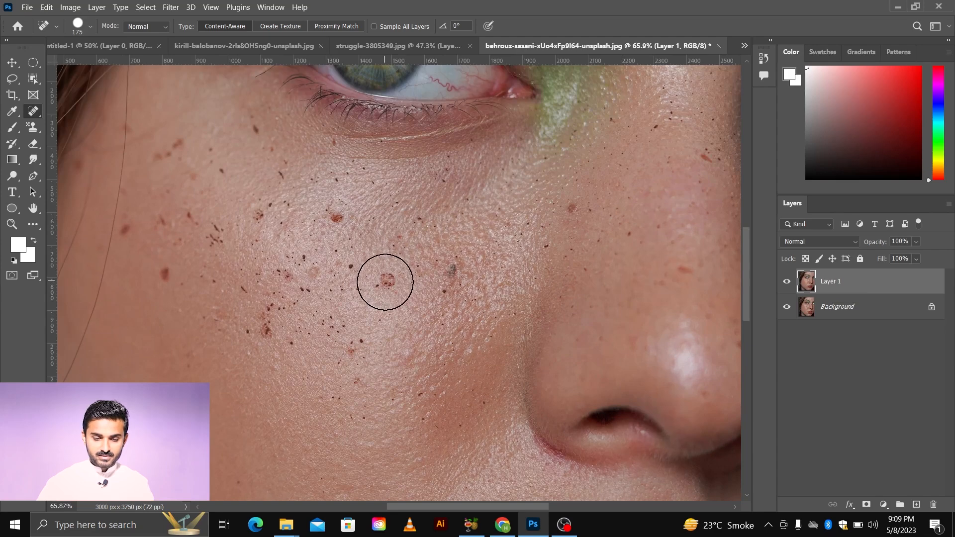
pyautogui.moveTo(385, 283); pyautogui.dragTo(390, 295)
pyautogui.scroll(-2, 394, 299)
pyautogui.scroll(3, 395, 303)
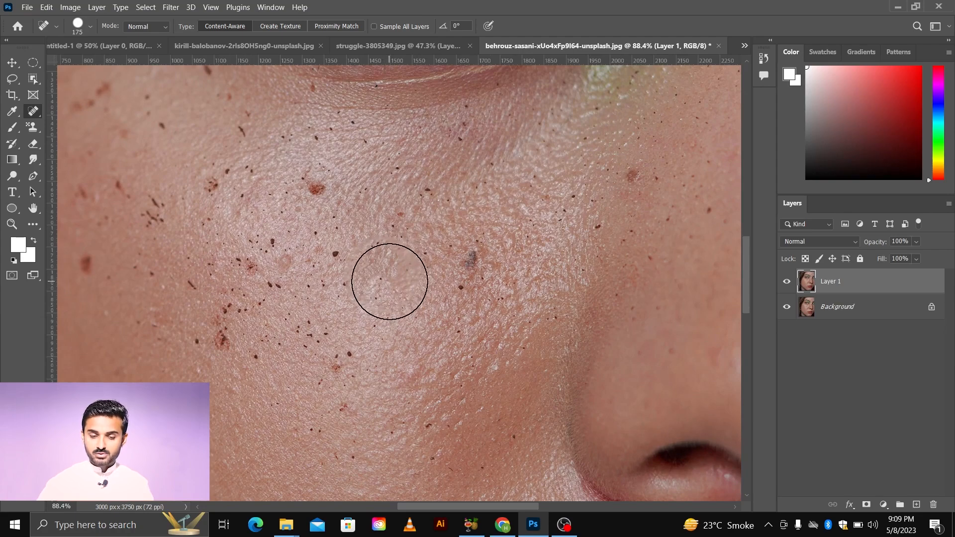
pyautogui.scroll(-4, 391, 279)
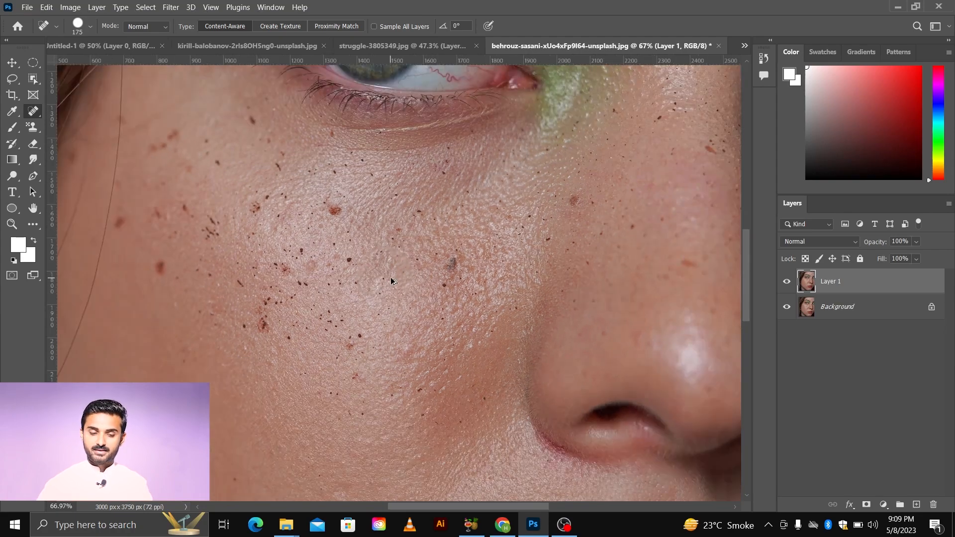
# Step: Zoom in, reduce the brush to 100 px and spot-heal the reddish freckle on the upper cheek
pyautogui.scroll(2, 359, 228)
pyautogui.scroll(3, 357, 227)
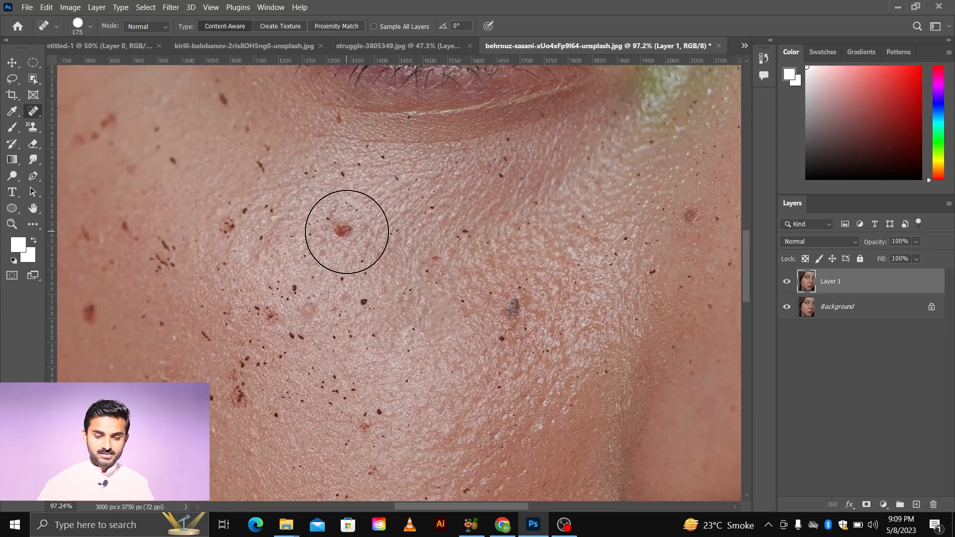
pyautogui.press('[')
pyautogui.press('[')
pyautogui.press('[')
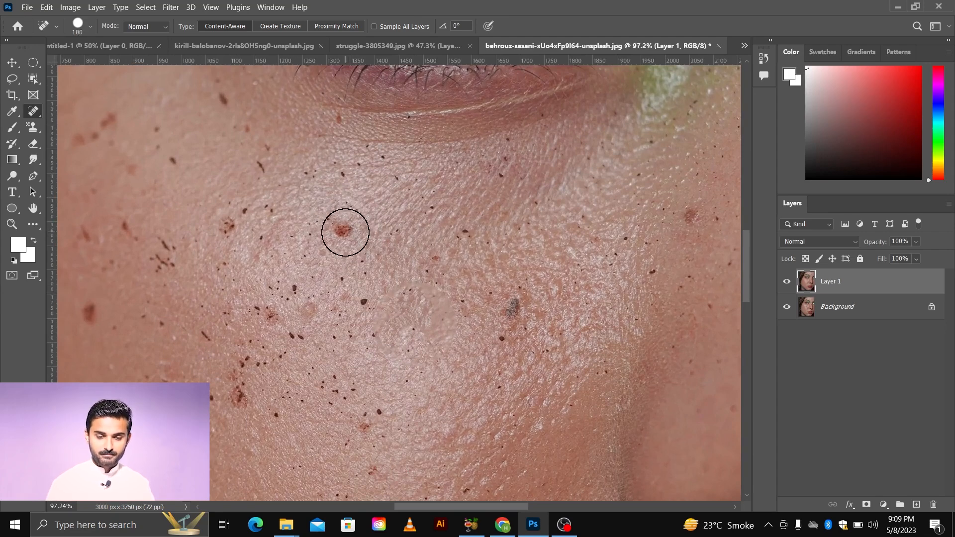
pyautogui.click(342, 228)
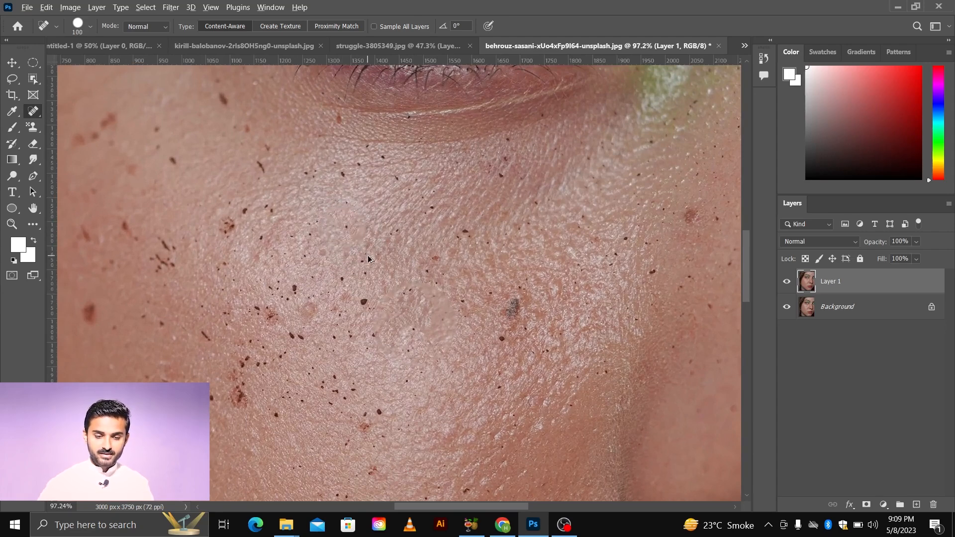
# Step: Spot-heal the dark grey spot on the cheek beside the nose
pyautogui.scroll(-3, 368, 259)
pyautogui.scroll(-2, 368, 260)
pyautogui.scroll(4, 528, 258)
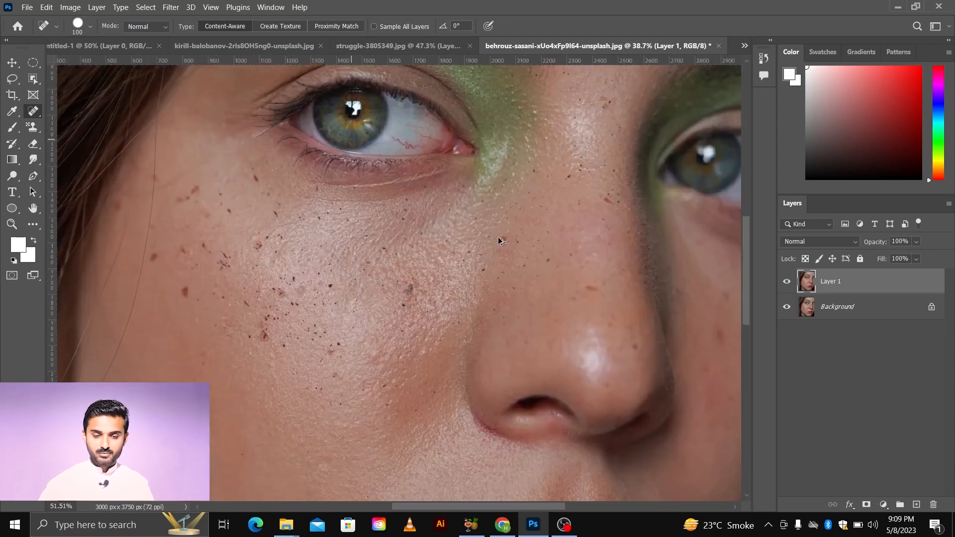
pyautogui.click(507, 242)
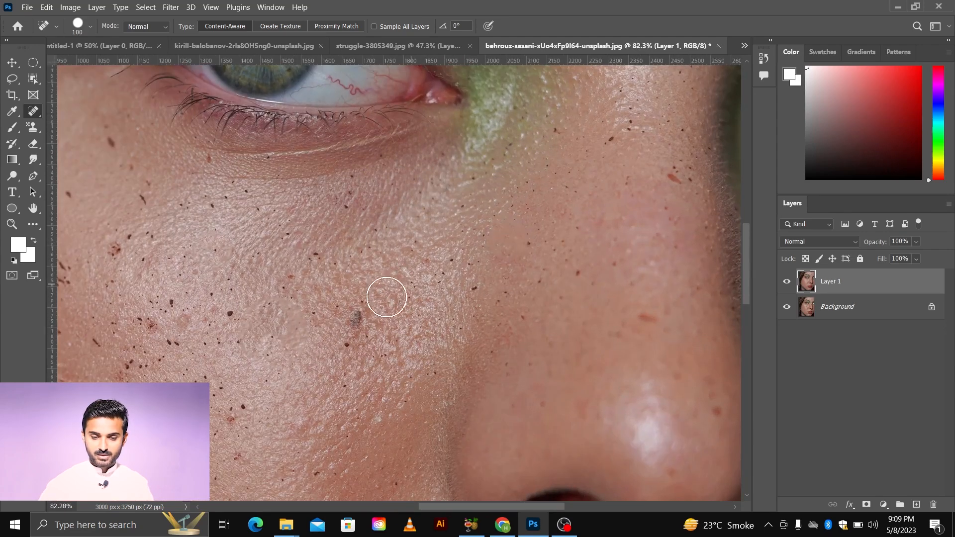
pyautogui.click(361, 320)
# Step: Switch to the Healing Brush Tool, sample clean skin beside the grey spot and paint over it
pyautogui.scroll(-3, 398, 333)
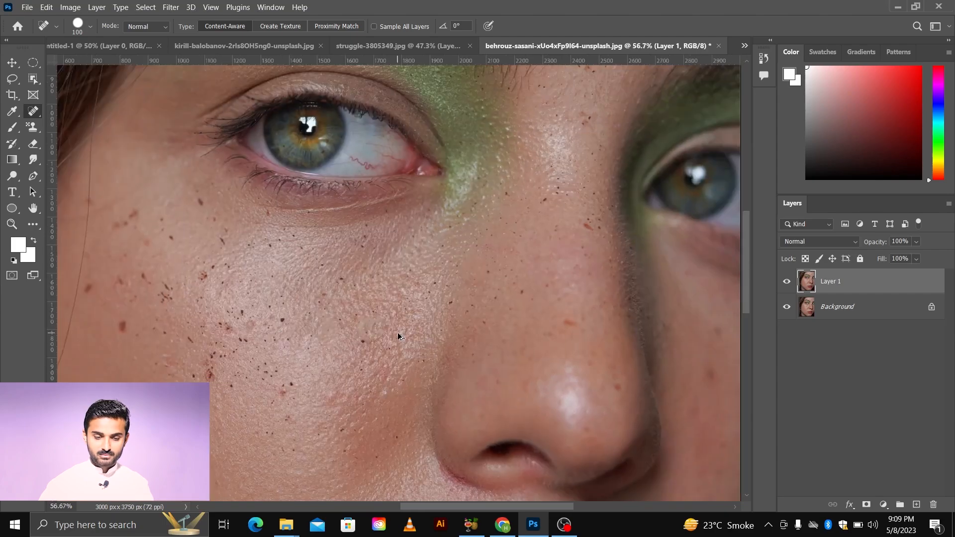
pyautogui.scroll(4, 398, 333)
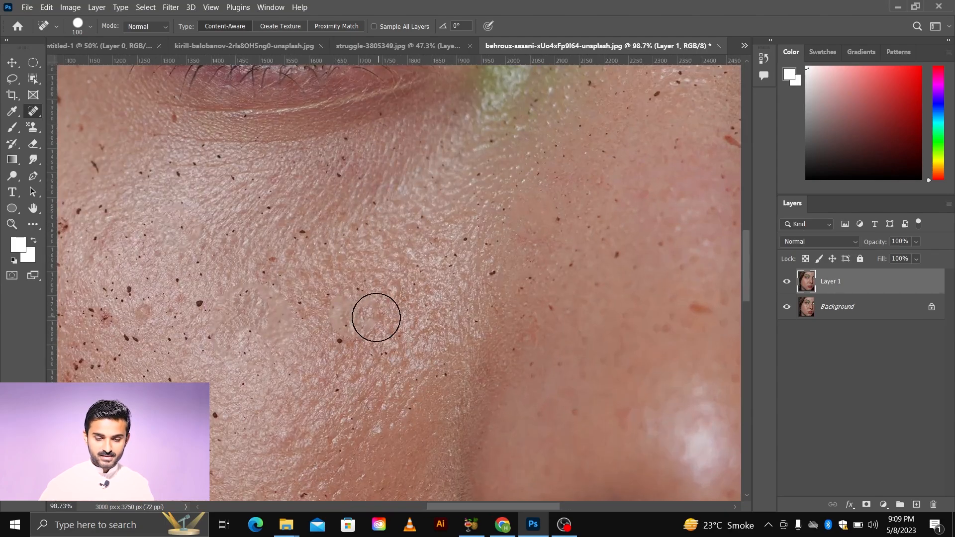
pyautogui.scroll(2, 379, 323)
pyautogui.scroll(1, 370, 346)
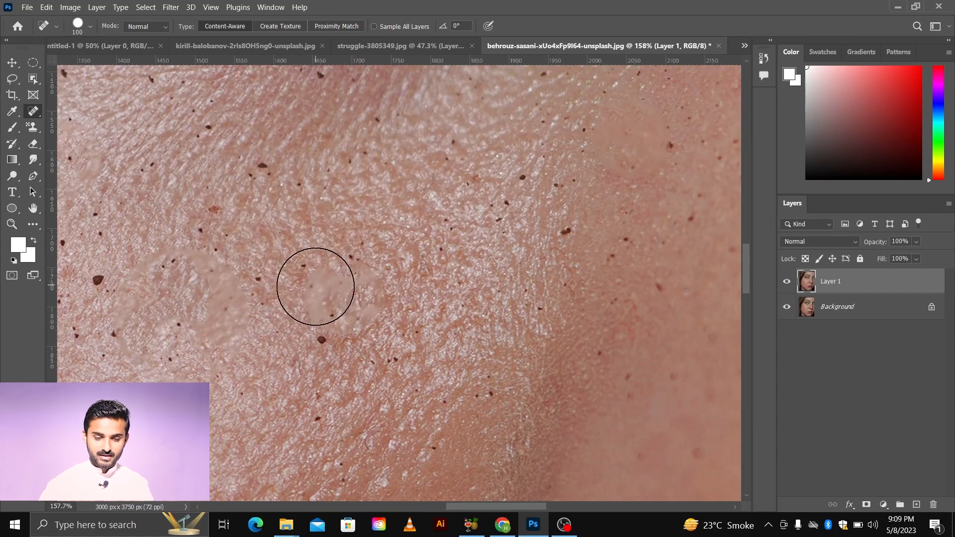
pyautogui.scroll(-5, 370, 313)
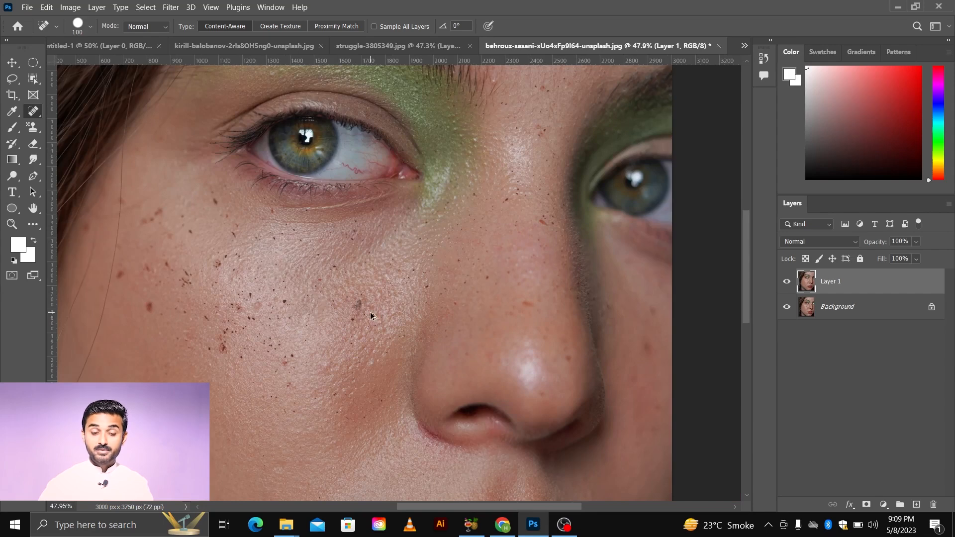
pyautogui.scroll(5, 371, 313)
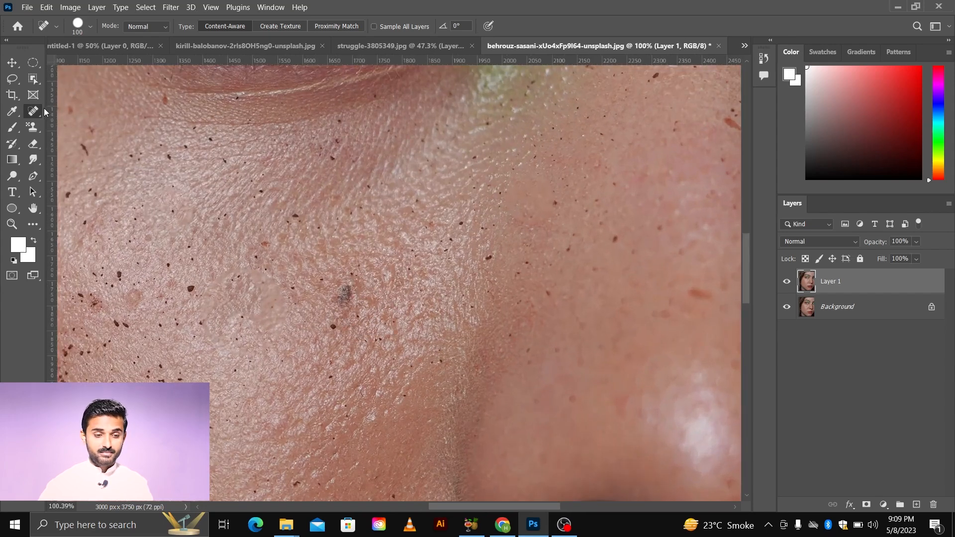
pyautogui.rightClick(39, 115)
pyautogui.click(59, 122)
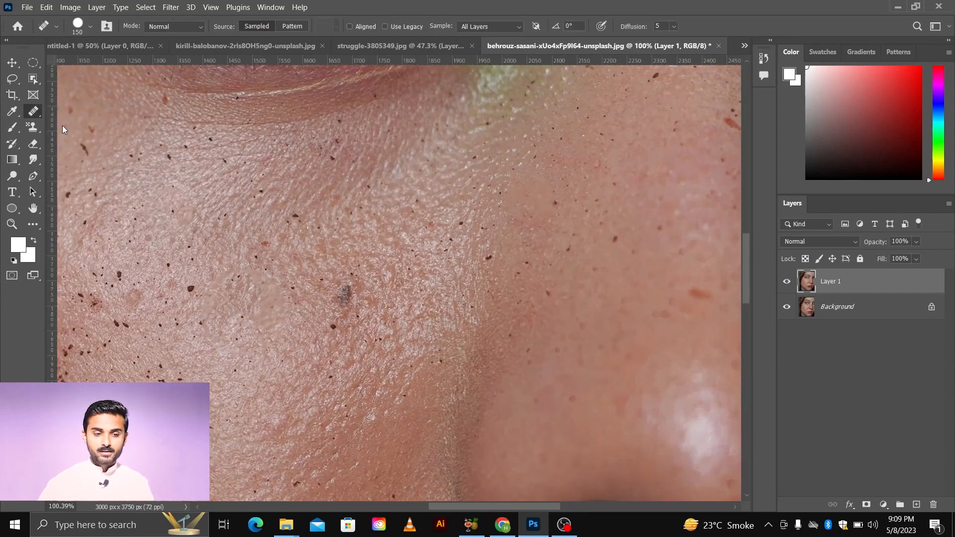
pyautogui.keyDown('alt'); pyautogui.click(403, 313); pyautogui.keyUp('alt')
pyautogui.click(344, 299)
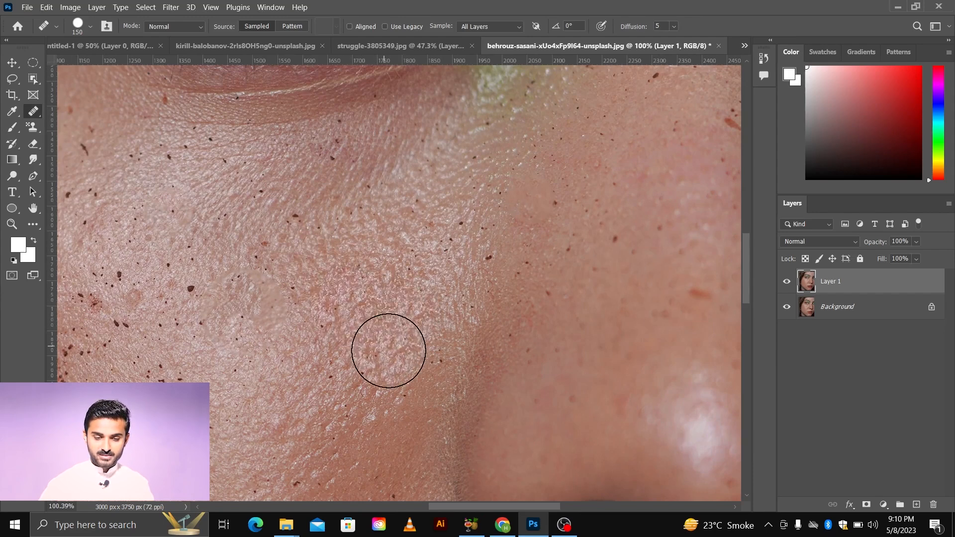
# Step: Switch back to the Spot Healing Brush Tool and heal the reddish spot on the outer cheek
pyautogui.scroll(-3, 384, 346)
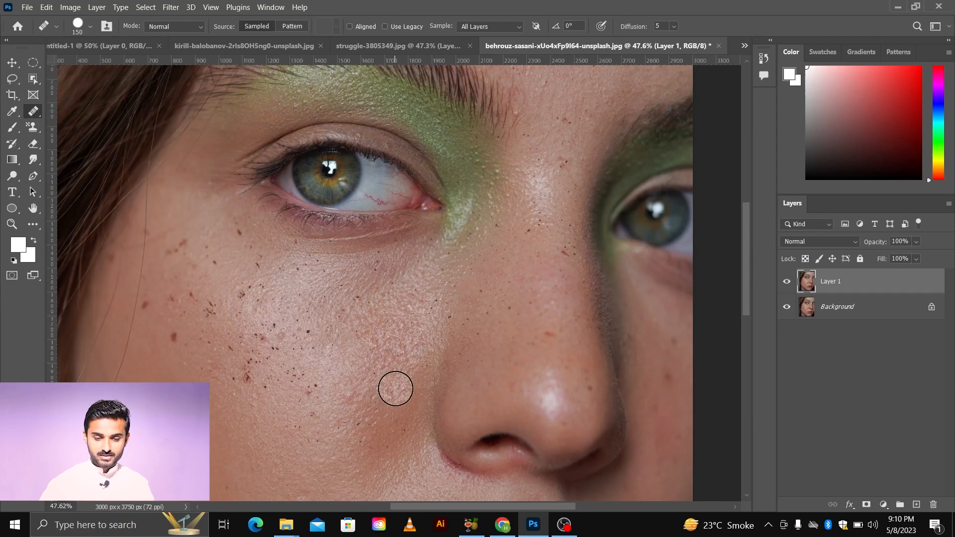
pyautogui.scroll(-1, 396, 389)
pyautogui.scroll(1, 400, 376)
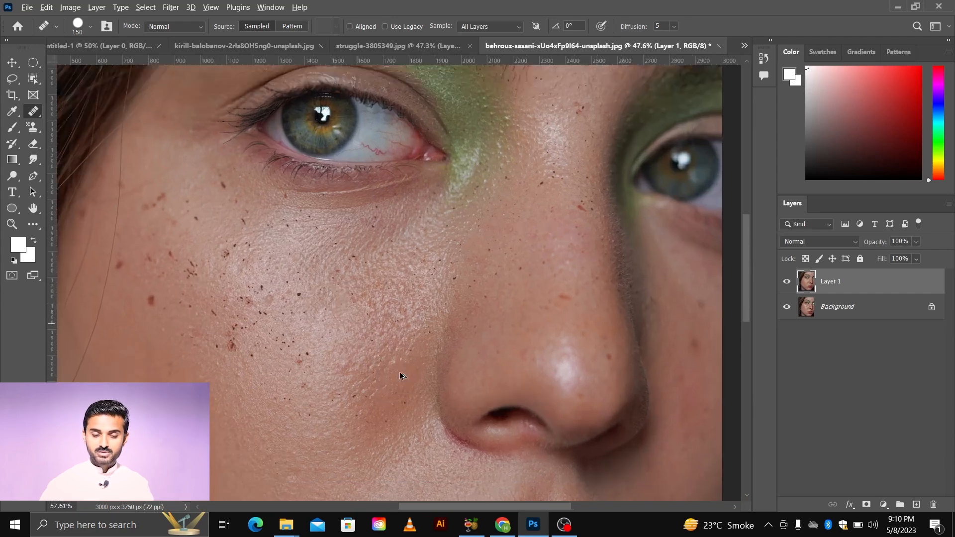
pyautogui.scroll(1, 401, 374)
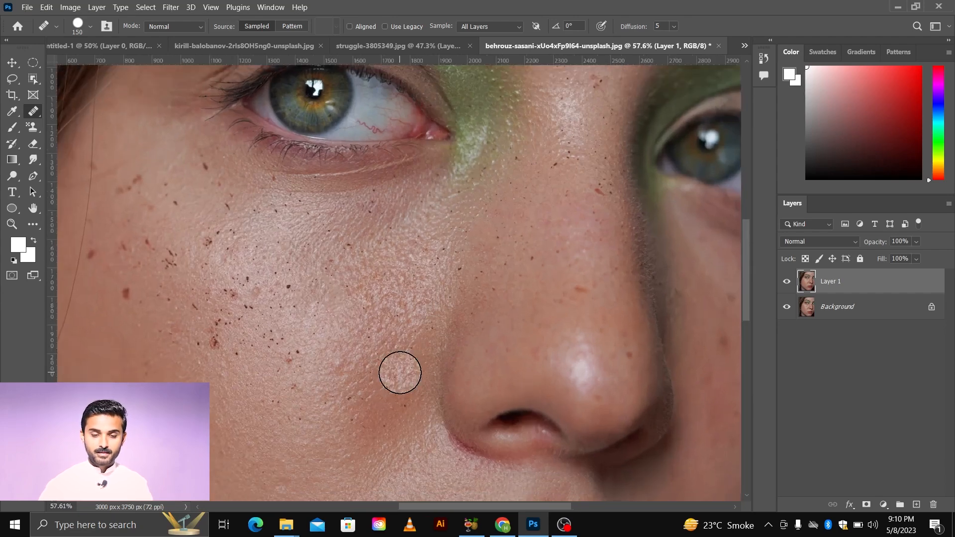
pyautogui.hscroll(-3, 401, 373)
pyautogui.scroll(4, 316, 324)
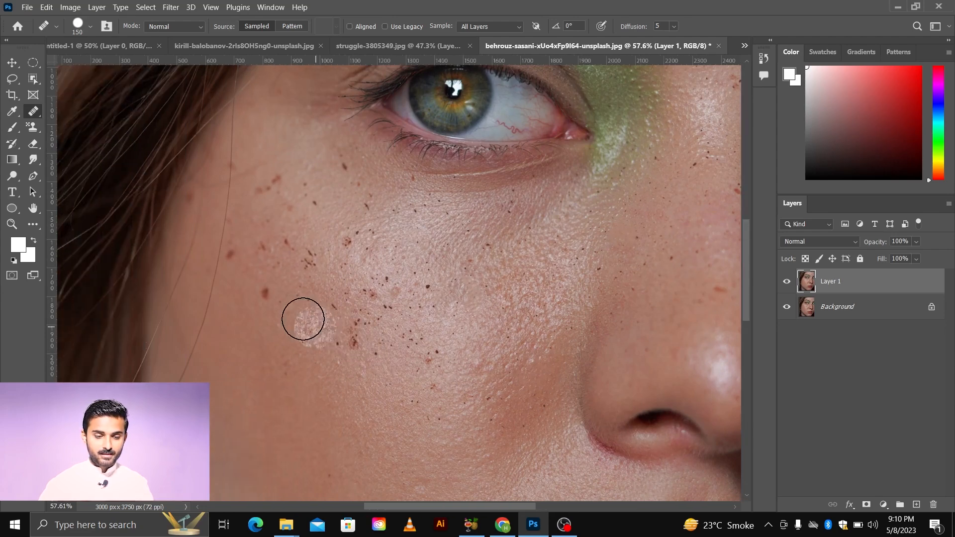
pyautogui.scroll(2, 292, 308)
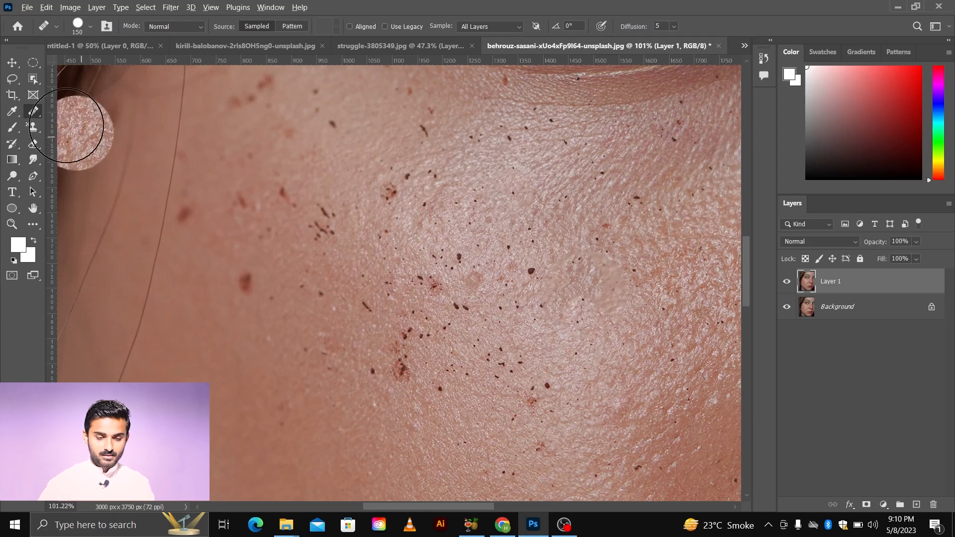
pyautogui.rightClick(32, 111)
pyautogui.click(57, 113)
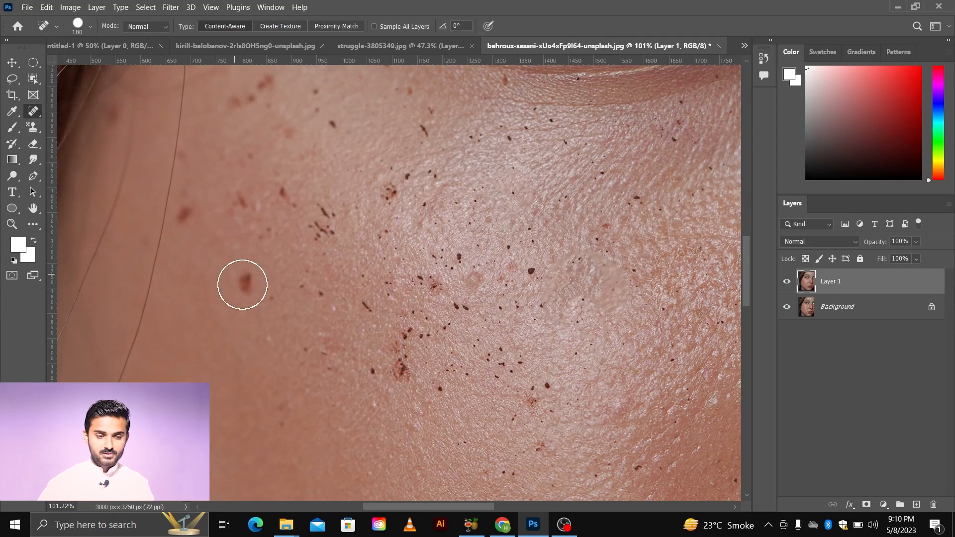
pyautogui.click(243, 282)
# Step: Paint along the stray hair strand crossing the outer cheek to remove it
pyautogui.scroll(-9, 337, 349)
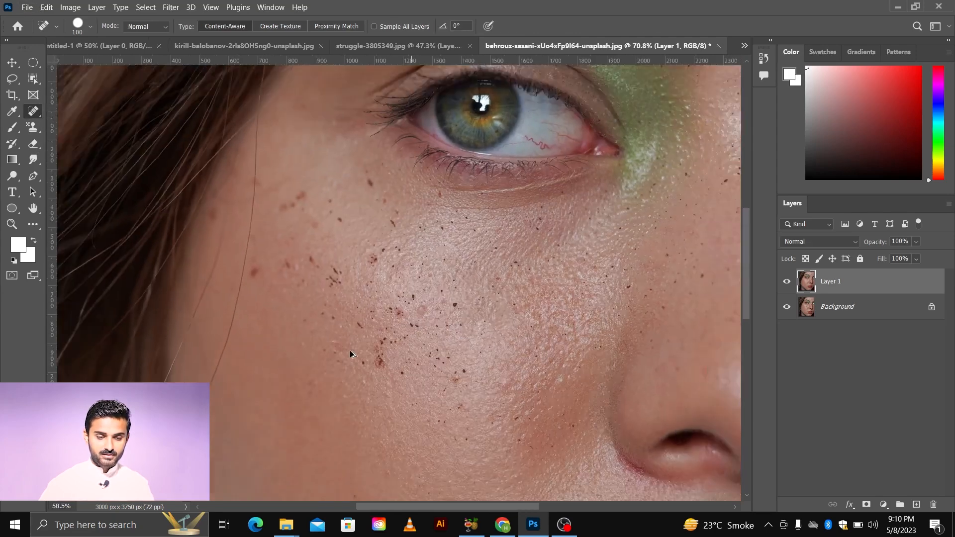
pyautogui.scroll(8, 276, 292)
pyautogui.click(280, 298)
pyautogui.moveTo(270, 258); pyautogui.dragTo(231, 438)
pyautogui.scroll(-8, 263, 404)
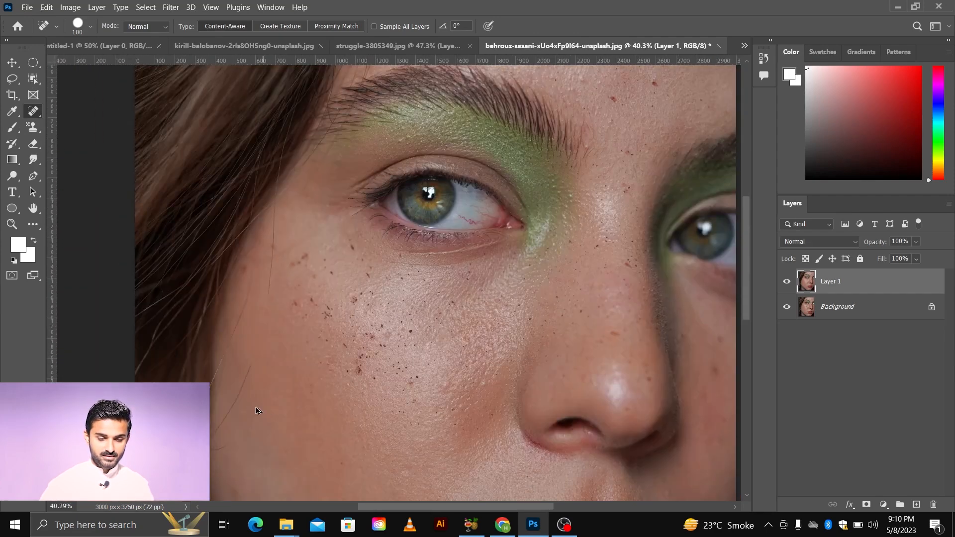
pyautogui.scroll(5, 247, 338)
pyautogui.moveTo(246, 331)
pyautogui.mouseDown()
pyautogui.moveTo(215, 440)
pyautogui.moveTo(256, 409)
pyautogui.mouseUp()
pyautogui.scroll(-3, 256, 341)
pyautogui.scroll(4, 267, 267)
pyautogui.moveTo(278, 251); pyautogui.dragTo(273, 378)
pyautogui.scroll(-2, 275, 382)
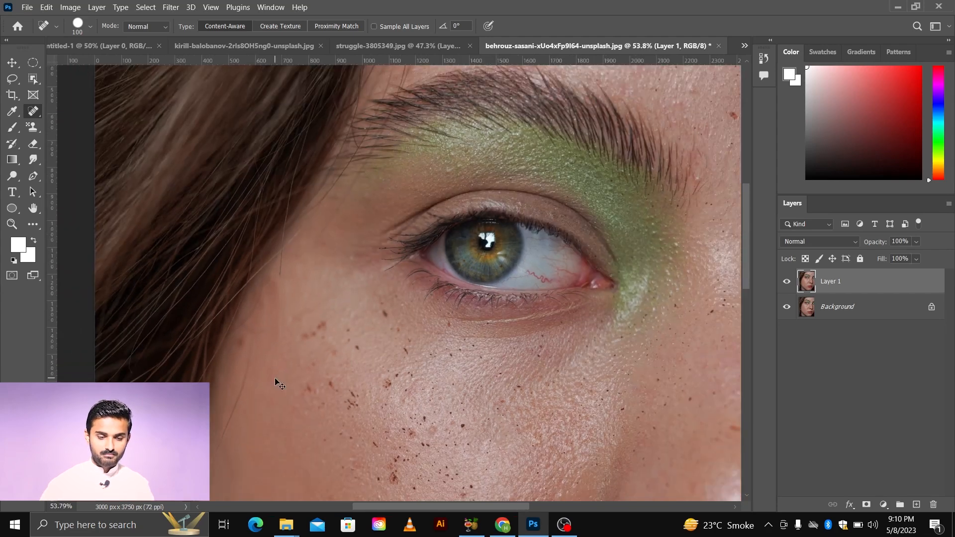
pyautogui.scroll(2, 280, 342)
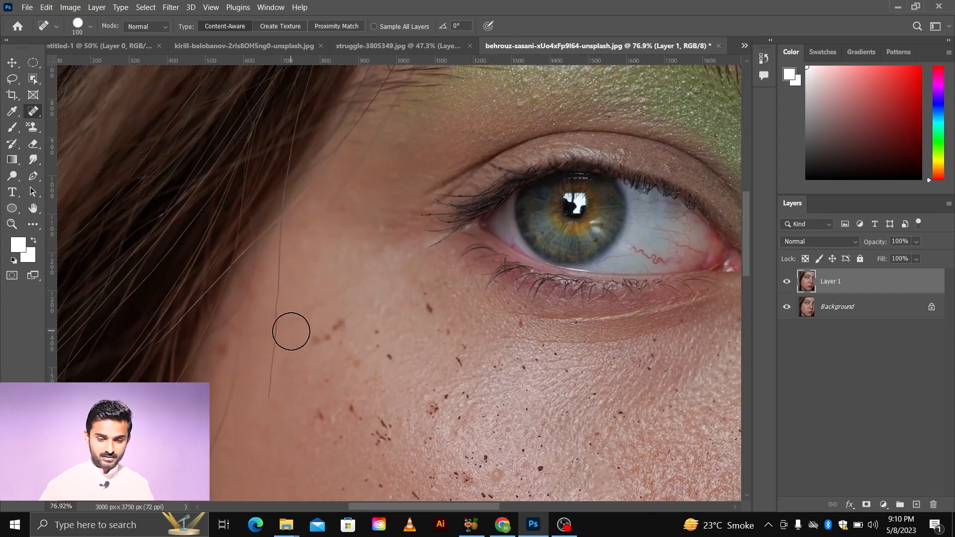
pyautogui.moveTo(278, 287); pyautogui.dragTo(267, 389)
# Step: Spot-heal four small red spots on the forehead above the eyebrow
pyautogui.scroll(2, 268, 389)
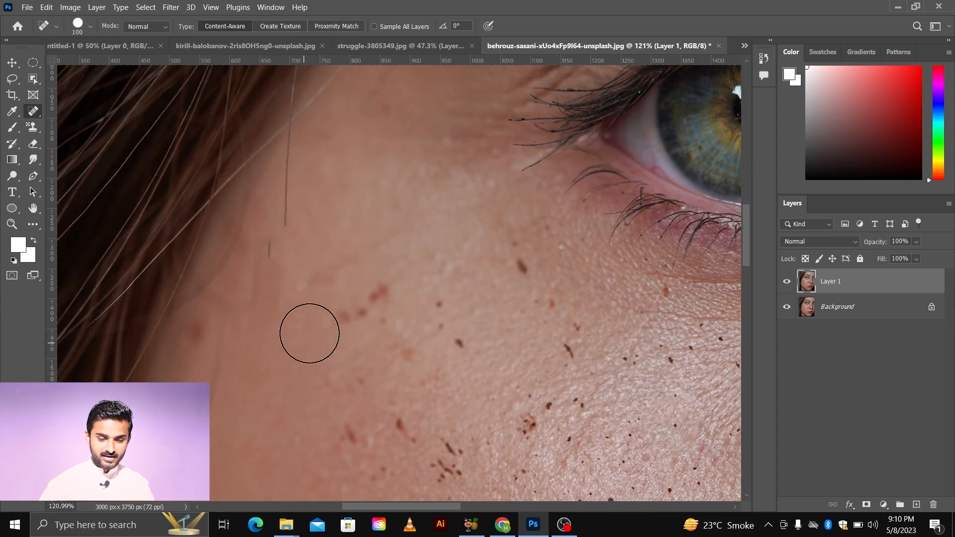
pyautogui.scroll(-8, 315, 324)
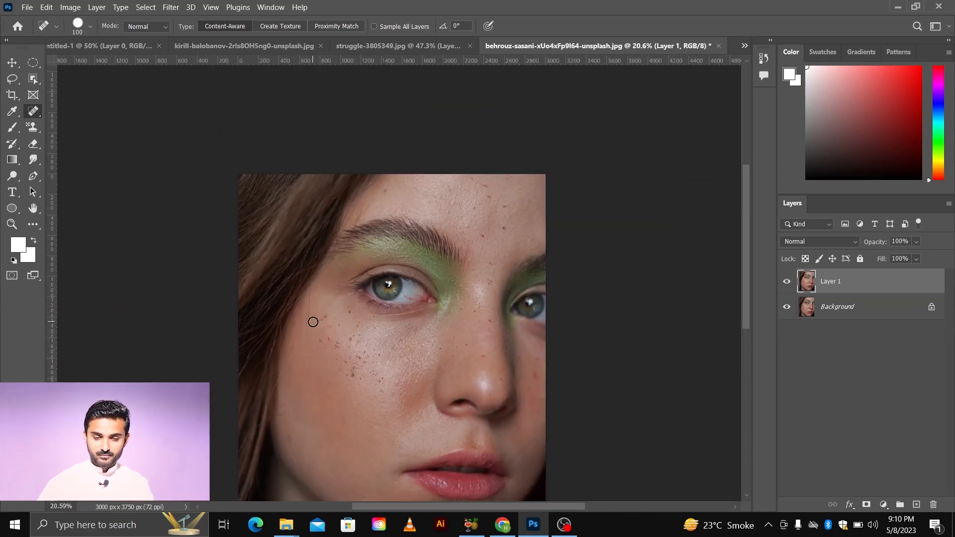
pyautogui.scroll(7, 390, 290)
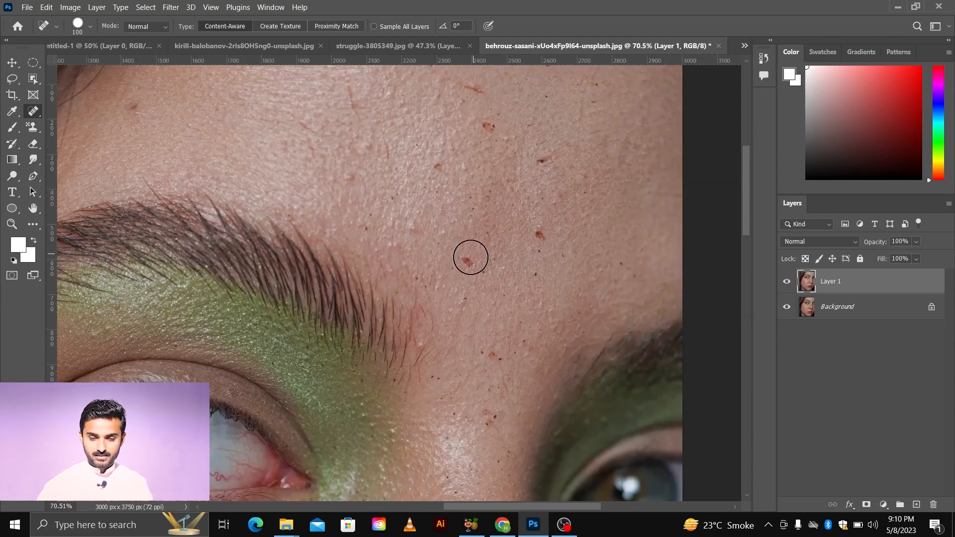
pyautogui.click(468, 262)
pyautogui.click(540, 236)
pyautogui.click(542, 160)
pyautogui.click(489, 124)
# Step: Switch to the struggle-3805349.jpg document, zoom to the temple pimple, enlarge the brush to 125 px and try healing it
pyautogui.scroll(-2, 478, 236)
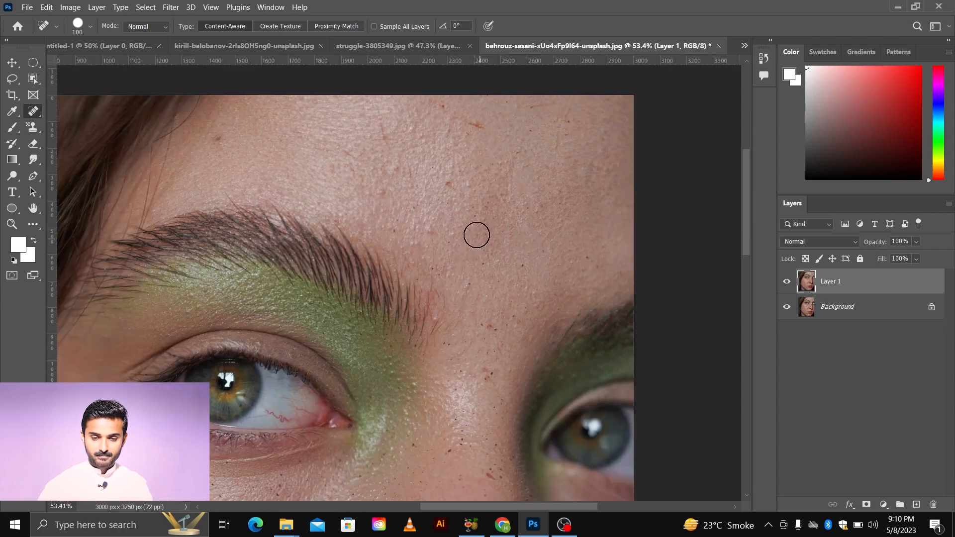
pyautogui.click(357, 48)
pyautogui.scroll(-3, 437, 264)
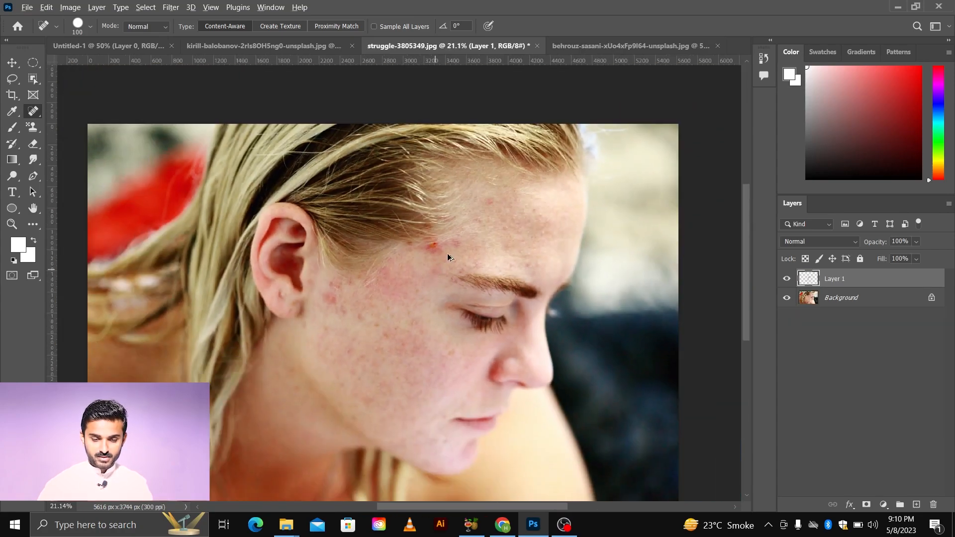
pyautogui.scroll(3, 444, 263)
pyautogui.press(']')
pyautogui.press(']')
pyautogui.press(']')
pyautogui.press(']')
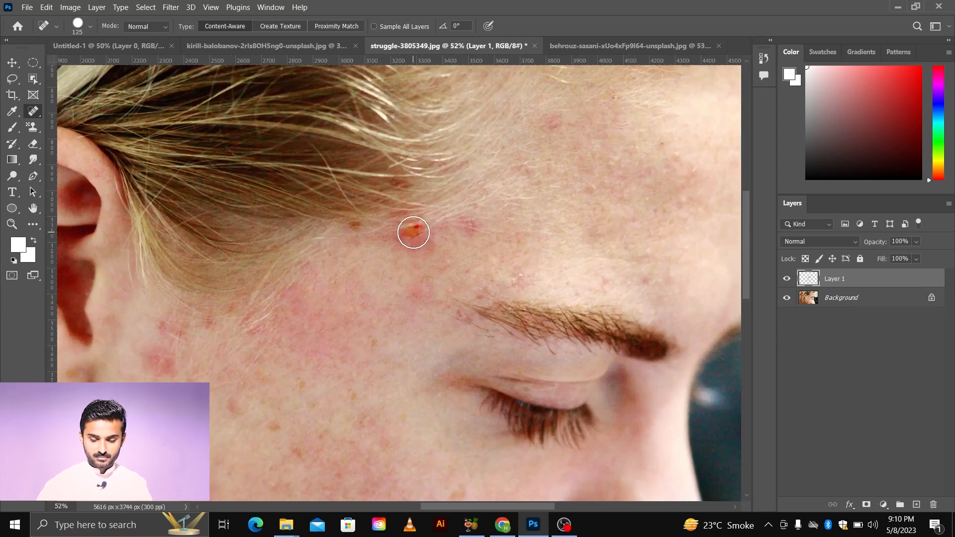
pyautogui.click(413, 232)
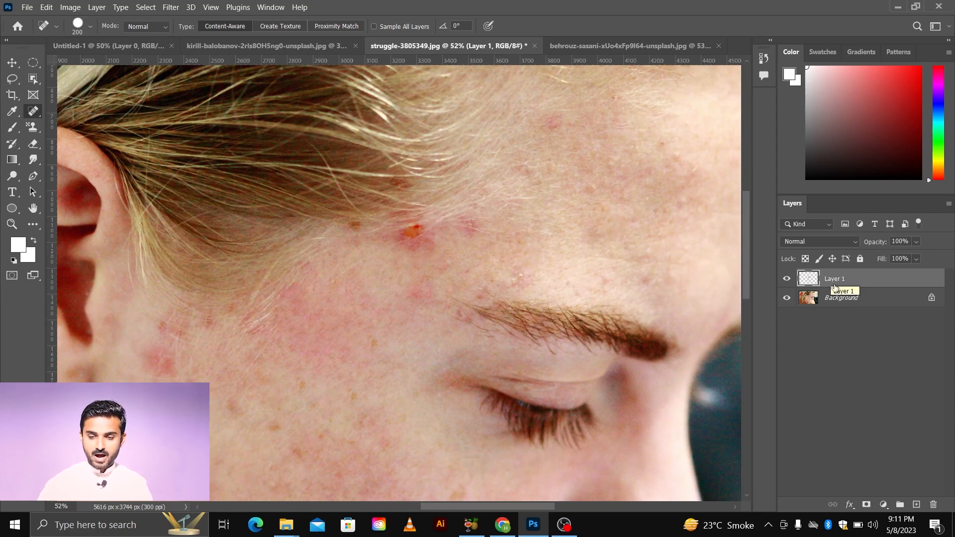
# Step: Delete the empty Layer 1, undo the deletion and toggle that layer's visibility
pyautogui.click(846, 299)
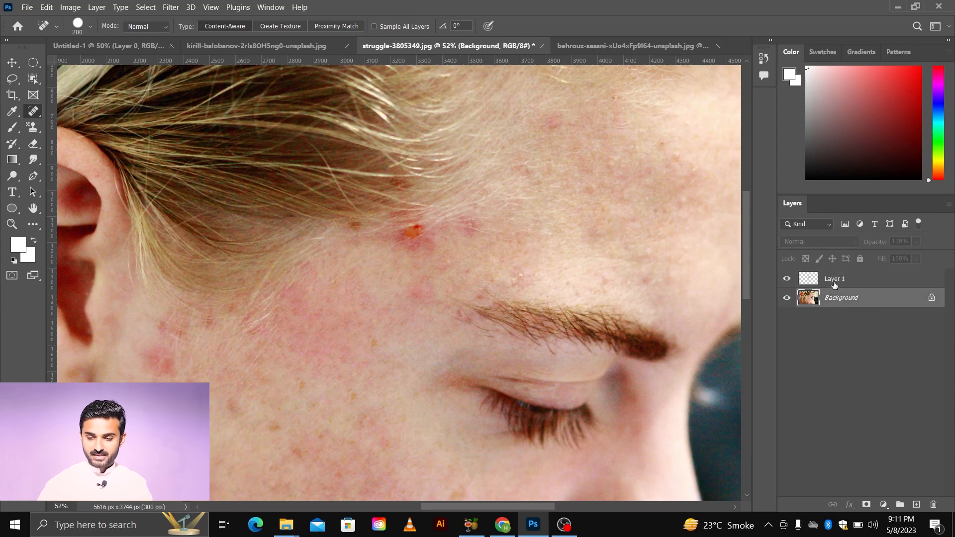
pyautogui.click(835, 284)
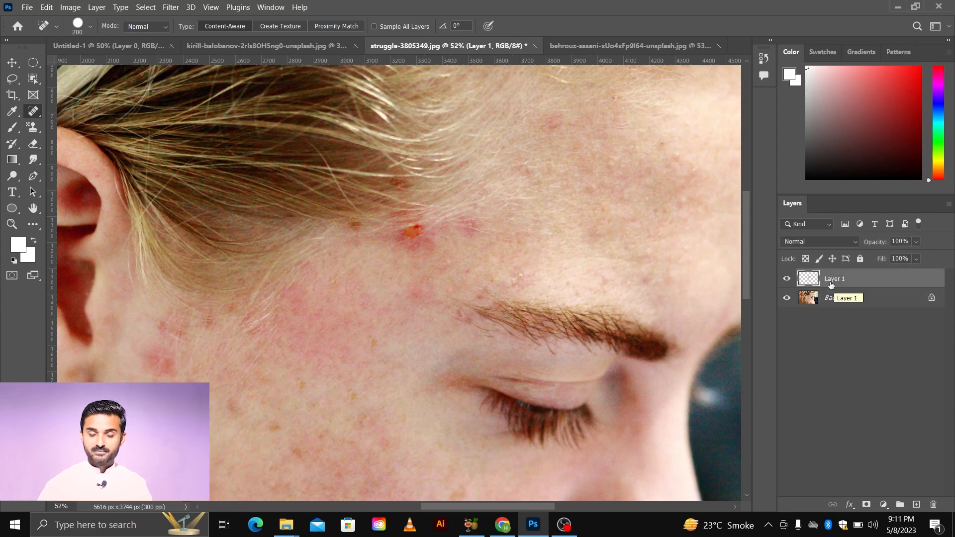
pyautogui.click(934, 507)
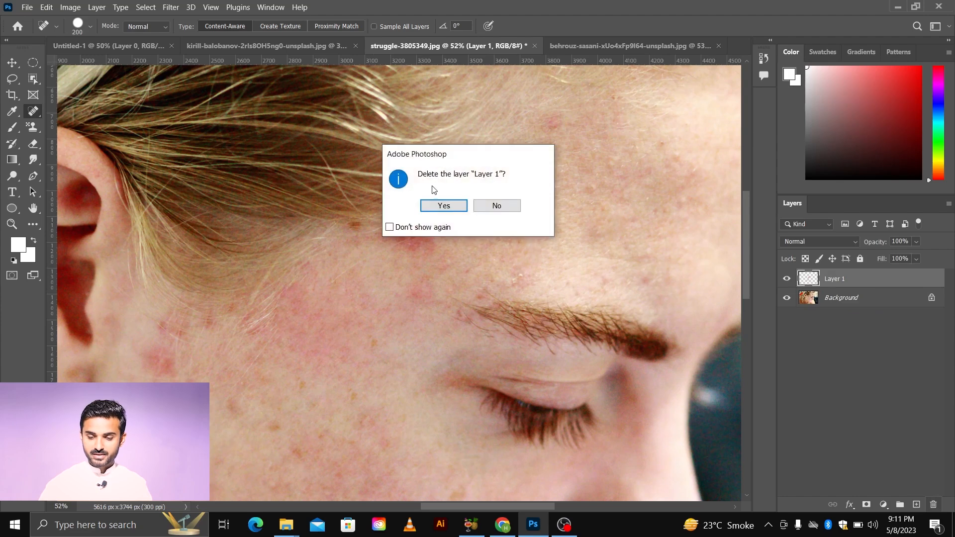
pyautogui.click(444, 205)
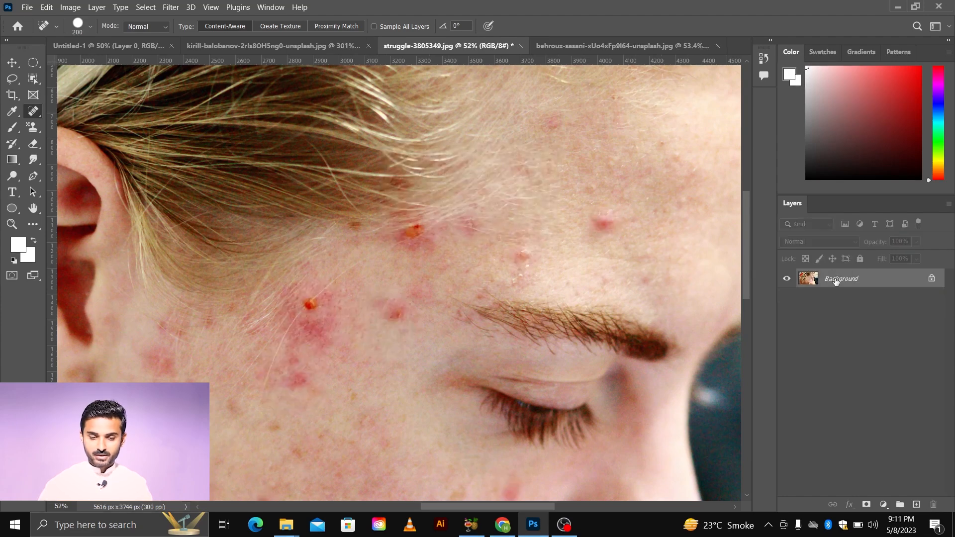
pyautogui.scroll(-5, 369, 380)
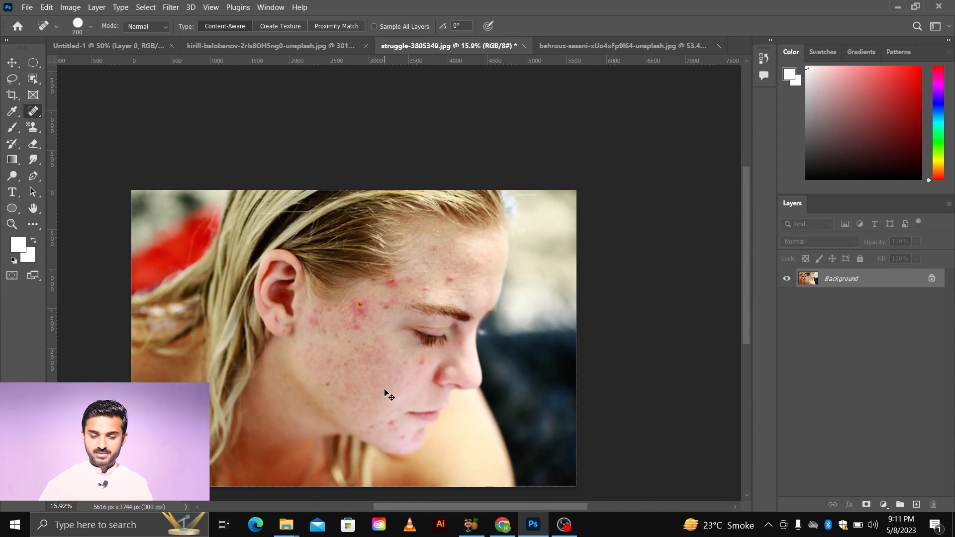
pyautogui.hotkey('ctrl', 'z')
pyautogui.click(787, 280)
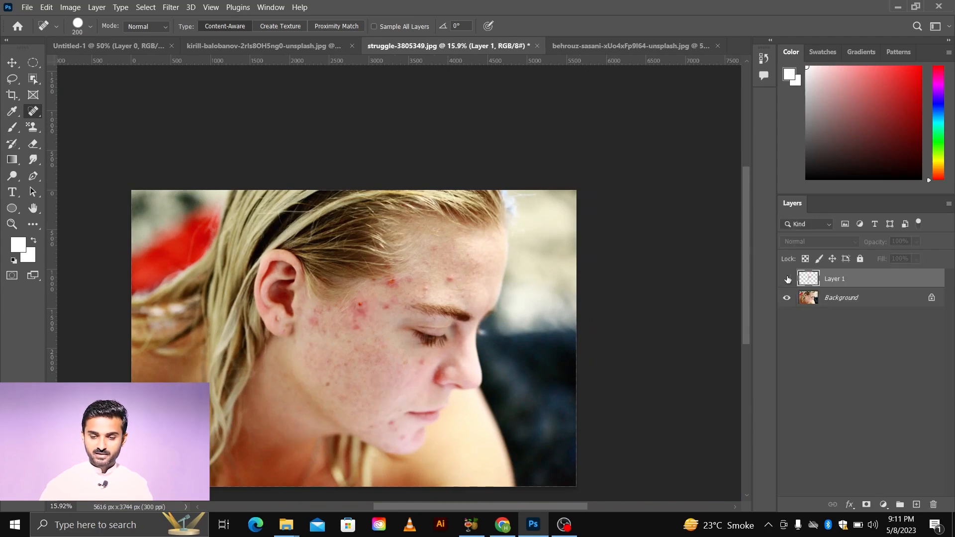
# Step: Toggle Layer 1's visibility several times, then delete the empty Layer 1
pyautogui.click(787, 280)
pyautogui.click(787, 280)
pyautogui.click(787, 280)
pyautogui.click(788, 280)
pyautogui.click(787, 280)
pyautogui.click(788, 280)
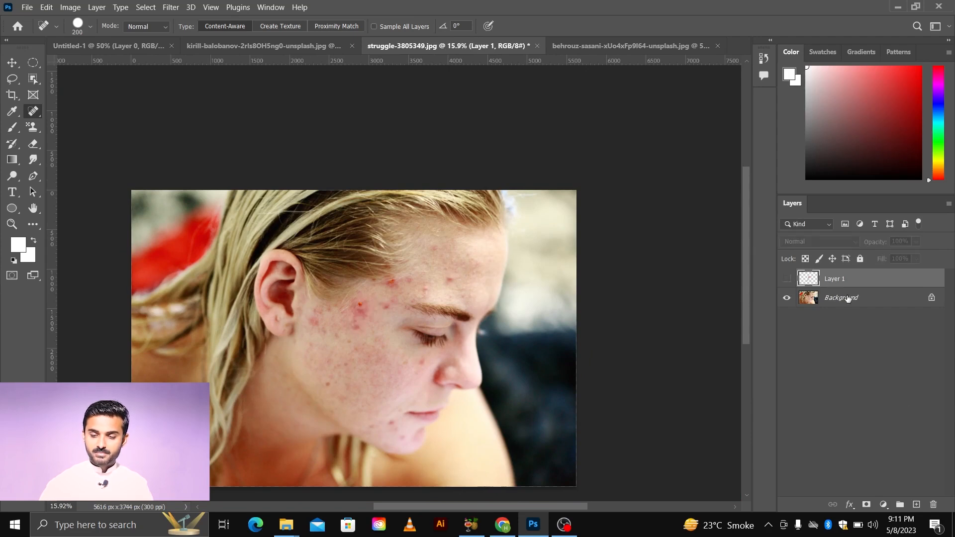
pyautogui.click(928, 504)
pyautogui.click(450, 207)
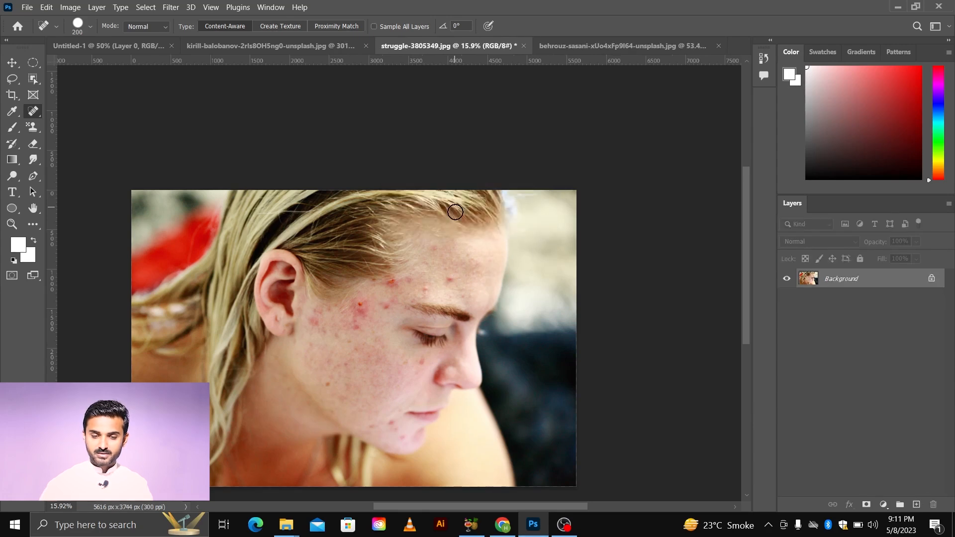
# Step: Select the Spot Healing Brush and spot-heal several blemishes on the lower cheek and chin
pyautogui.scroll(-2, 447, 244)
pyautogui.rightClick(33, 117)
pyautogui.click(60, 113)
pyautogui.scroll(-2, 409, 391)
pyautogui.scroll(4, 399, 366)
pyautogui.scroll(3, 397, 365)
pyautogui.click(375, 335)
pyautogui.click(412, 387)
pyautogui.click(469, 152)
pyautogui.click(398, 352)
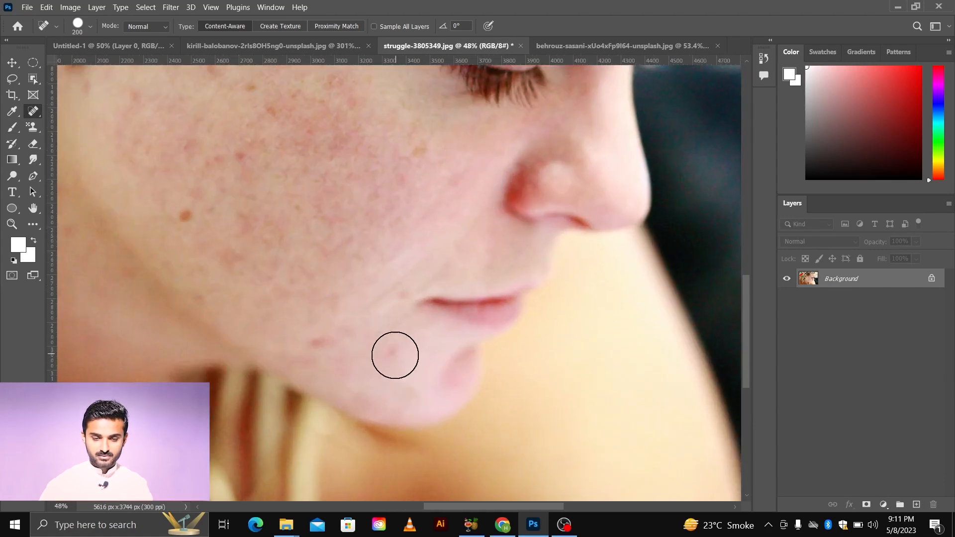
# Step: Spot-heal more spots on the cheek and jaw, the forehead pimple and the temple
pyautogui.click(314, 346)
pyautogui.click(188, 217)
pyautogui.moveTo(257, 249)
pyautogui.mouseDown()
pyautogui.moveTo(315, 288)
pyautogui.moveTo(324, 330)
pyautogui.mouseUp()
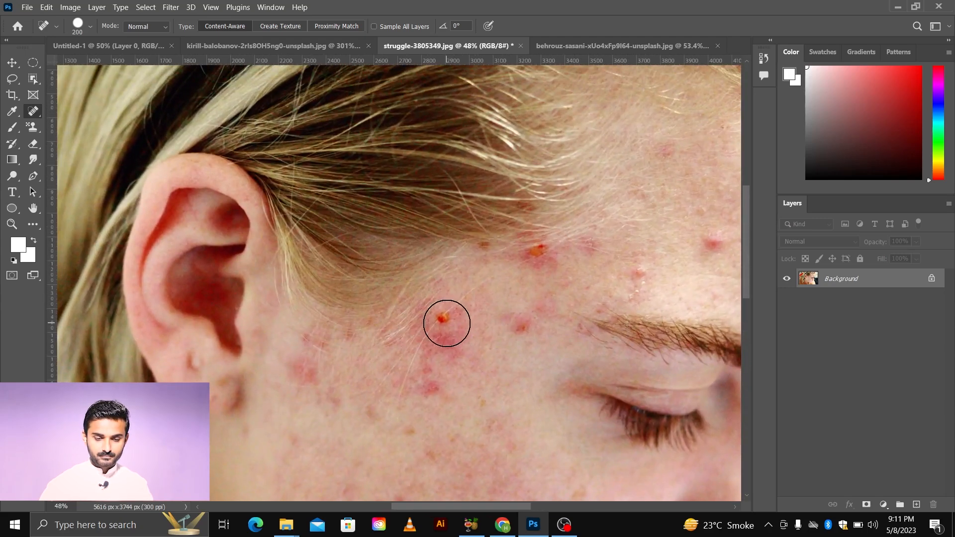
pyautogui.click(442, 320)
pyautogui.scroll(-2, 448, 370)
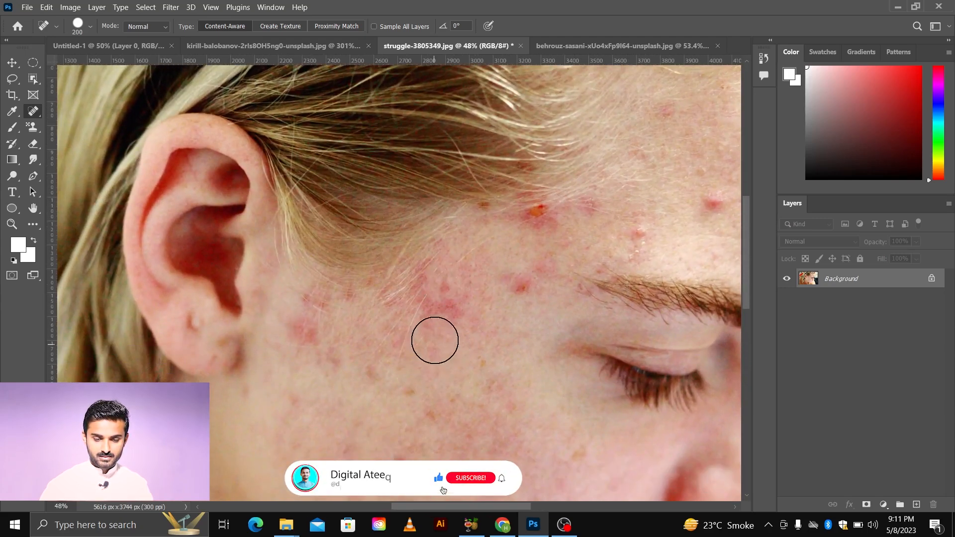
pyautogui.click(531, 215)
pyautogui.hscroll(3, 398, 326)
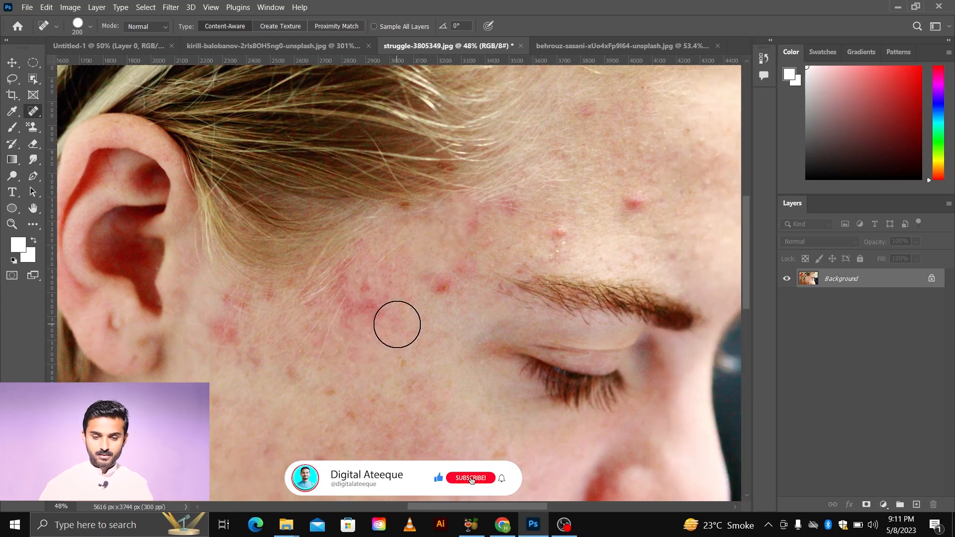
pyautogui.scroll(-1, 397, 325)
pyautogui.click(430, 292)
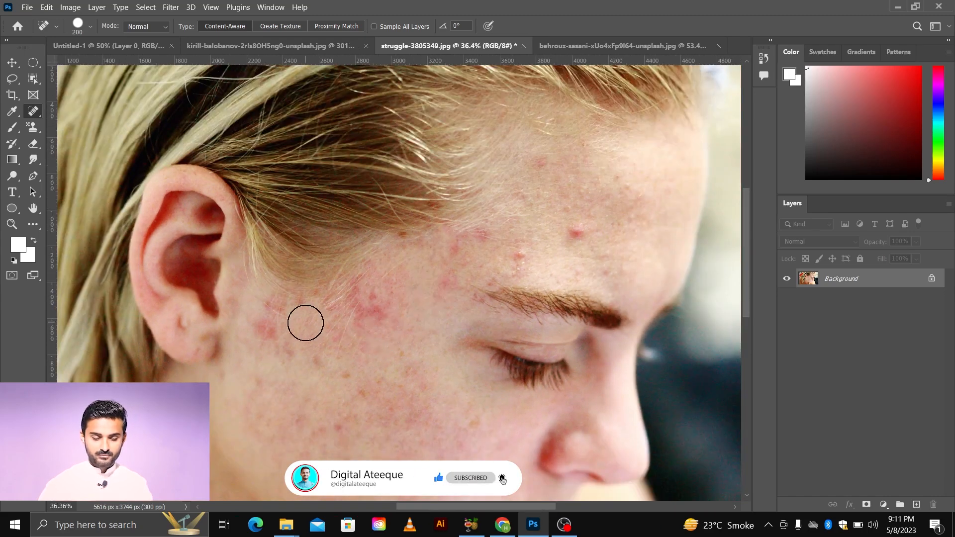
pyautogui.scroll(-1, 254, 286)
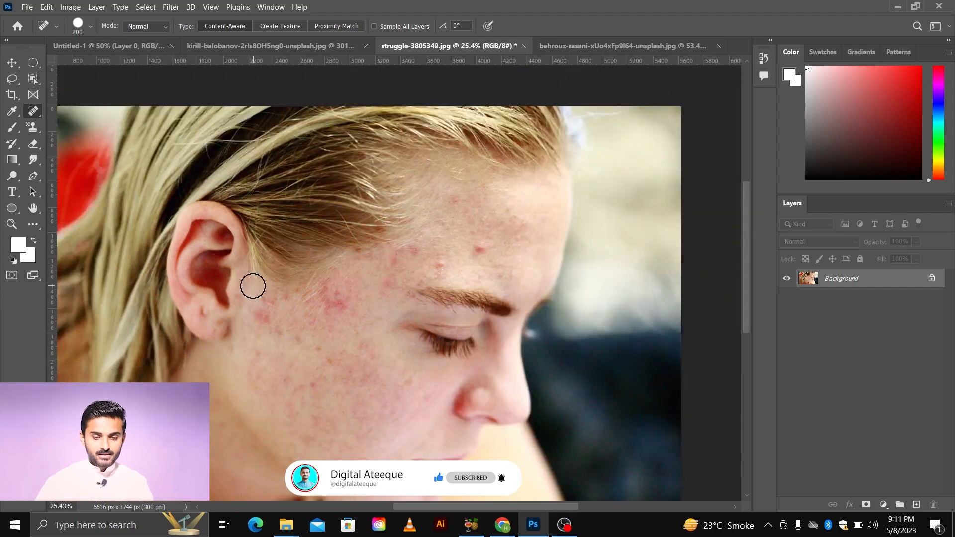
# Step: Switch to the Patch Tool, encircle the forehead pimple and drag the patch onto clean skin above-right, then deselect
pyautogui.rightClick(40, 118)
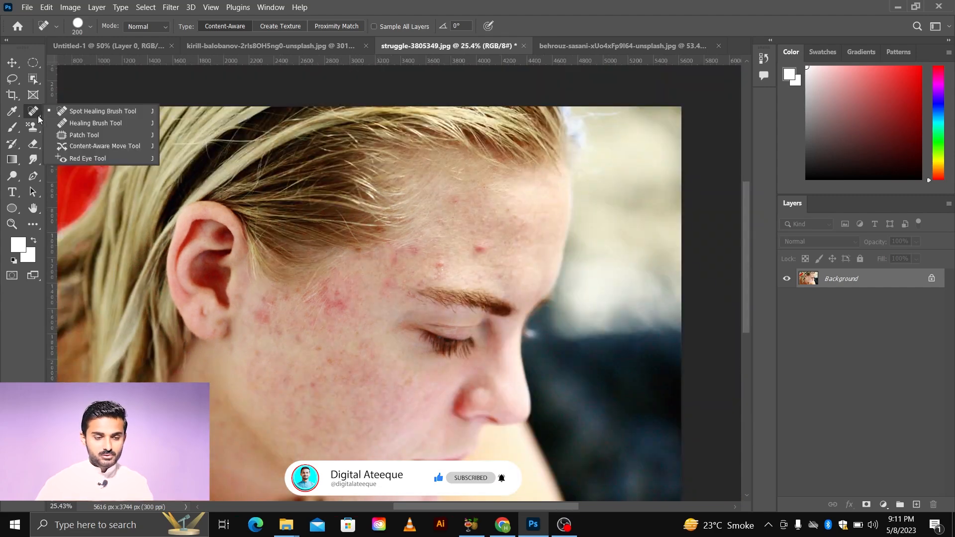
pyautogui.click(80, 135)
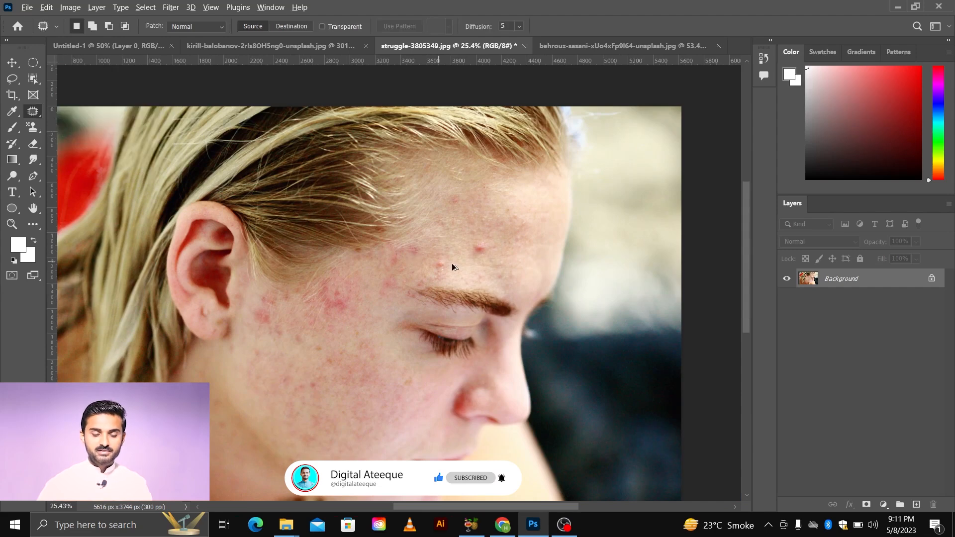
pyautogui.scroll(1, 480, 266)
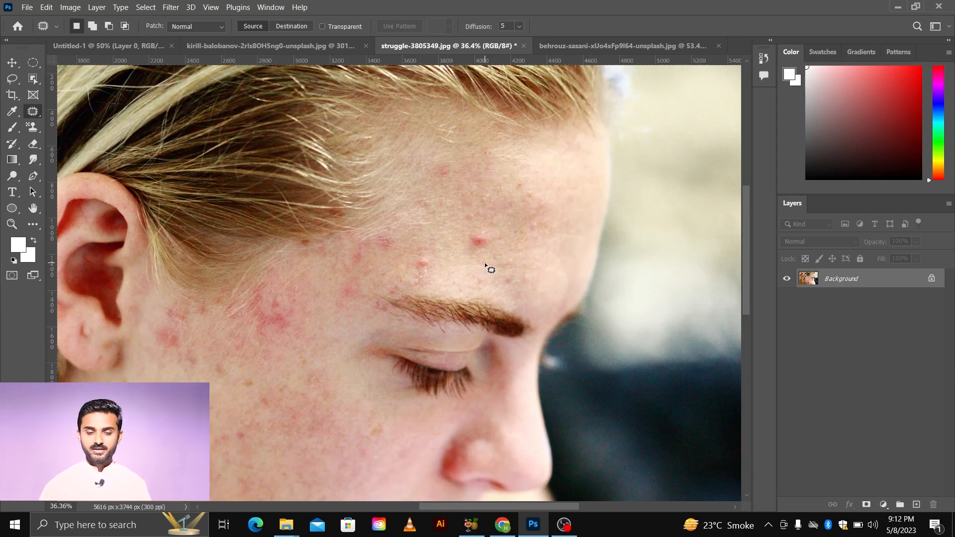
pyautogui.scroll(-1, 486, 259)
pyautogui.scroll(1, 486, 234)
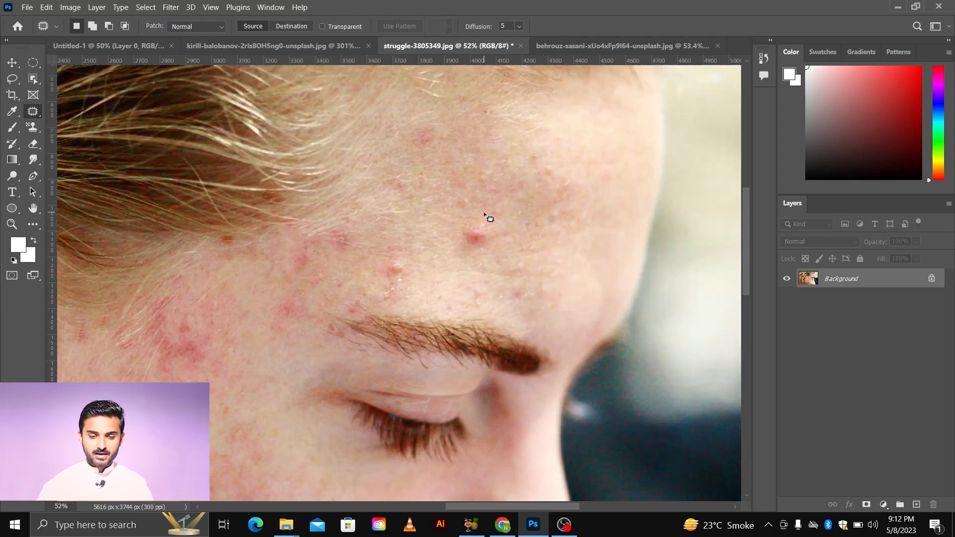
pyautogui.moveTo(484, 209)
pyautogui.mouseDown()
pyautogui.moveTo(469, 216)
pyautogui.moveTo(457, 251)
pyautogui.mouseUp()
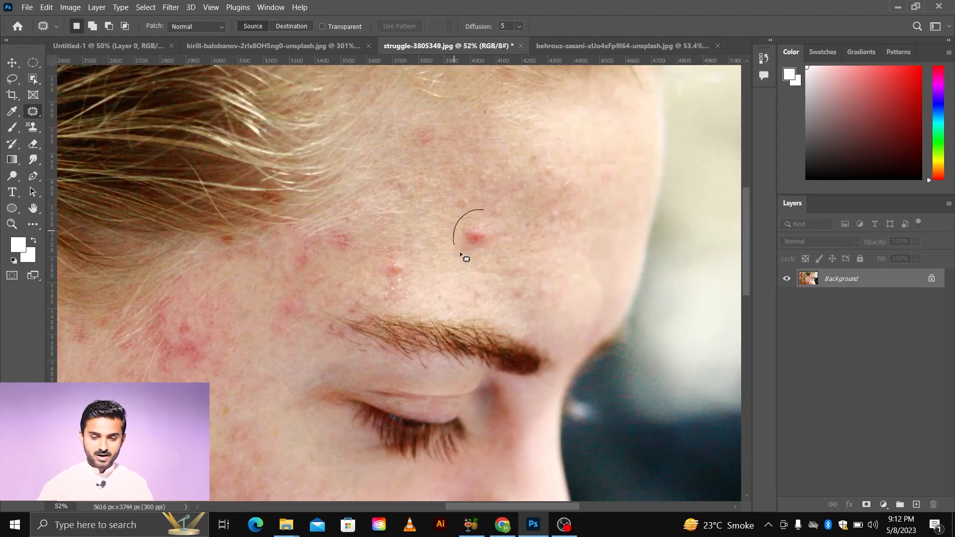
pyautogui.moveTo(483, 207); pyautogui.dragTo(482, 208)
pyautogui.hscroll(1, 489, 223)
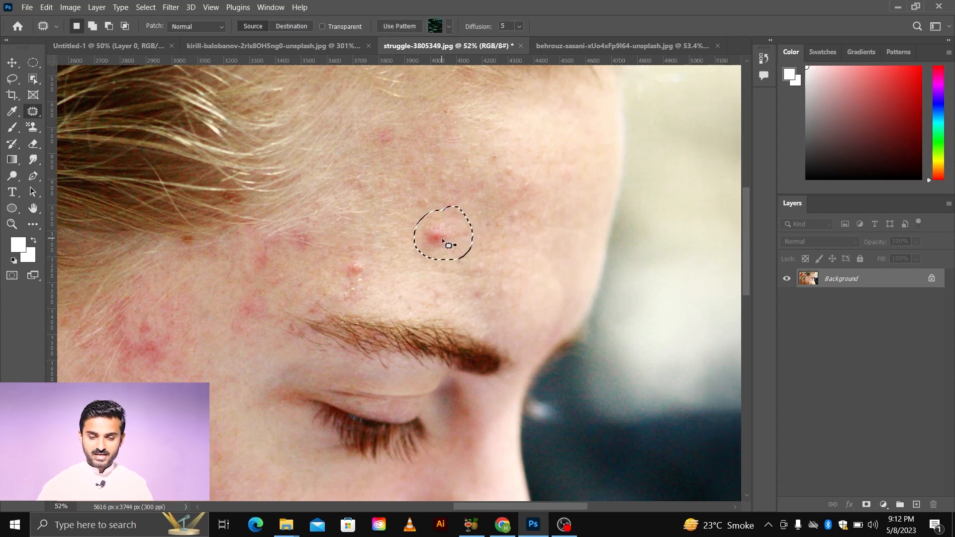
pyautogui.moveTo(438, 236); pyautogui.dragTo(495, 208)
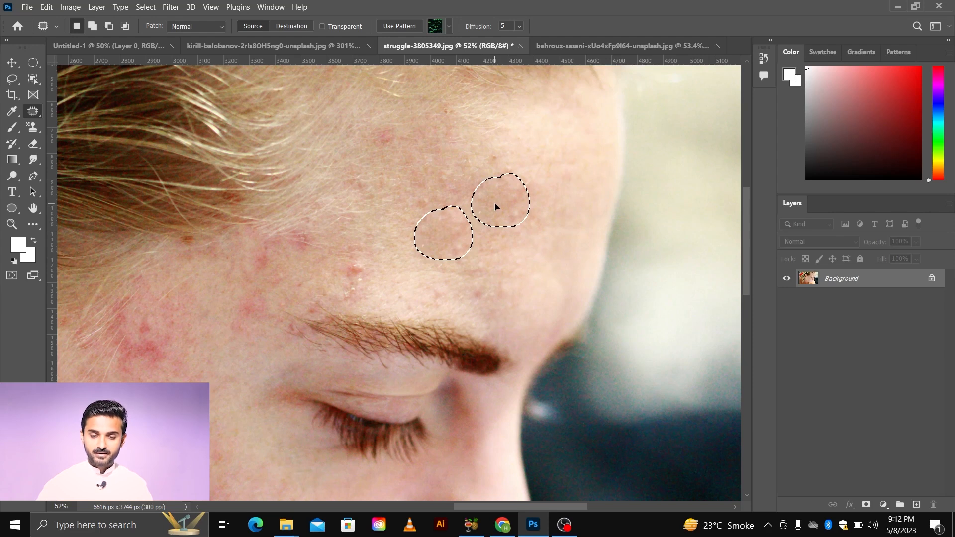
pyautogui.moveTo(495, 207); pyautogui.dragTo(495, 203)
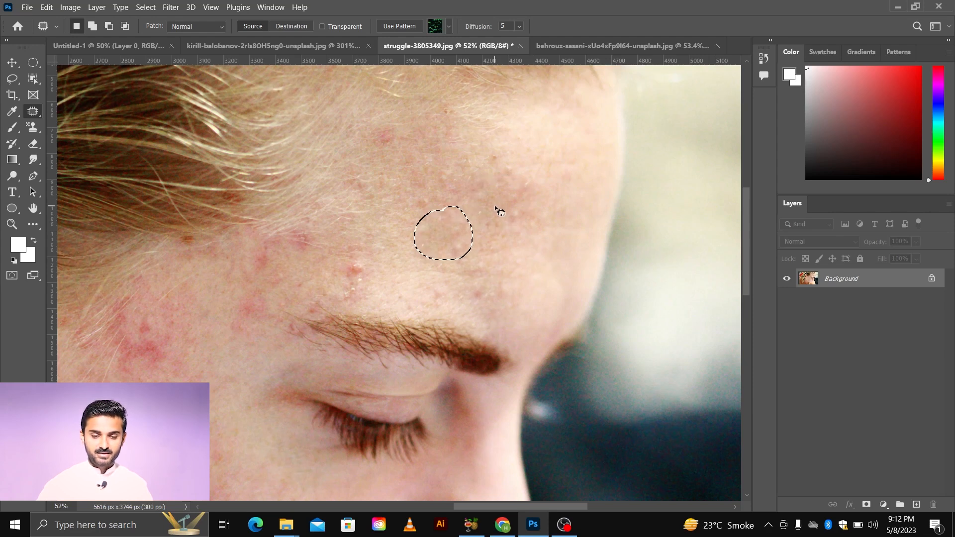
pyautogui.hotkey('ctrl', 'd')
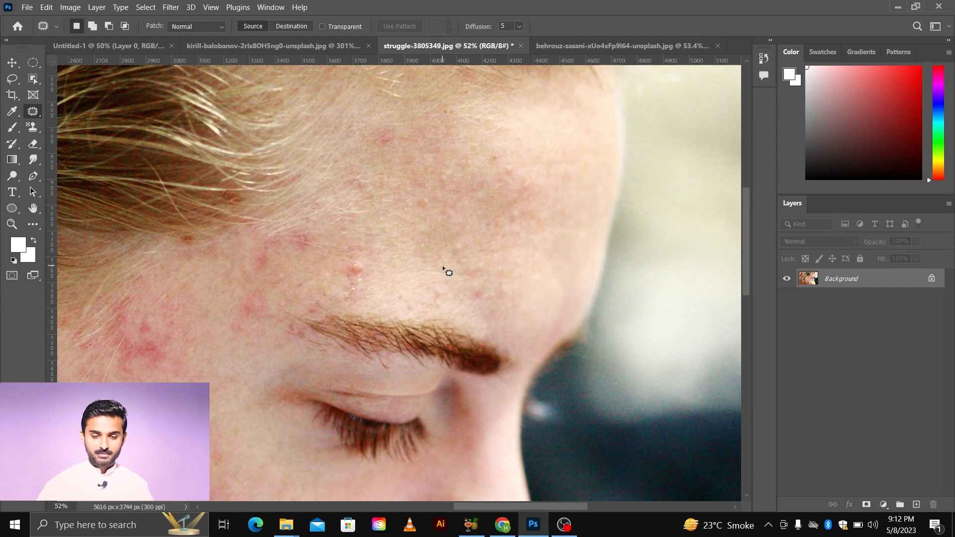
# Step: Patch the red blotchy area on the upper cheek near the ear with clean skin below it, then deselect
pyautogui.hscroll(-3, 446, 273)
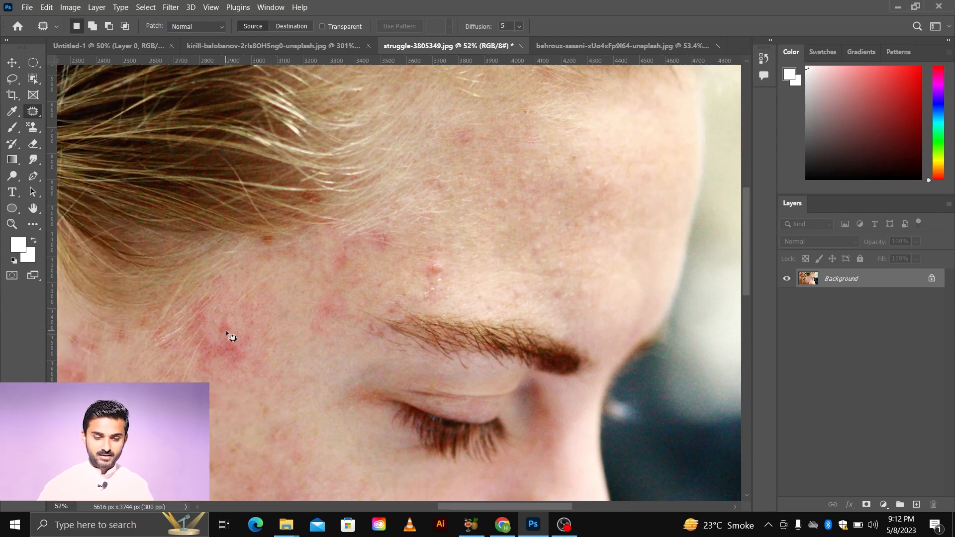
pyautogui.scroll(-2, 238, 307)
pyautogui.moveTo(238, 230)
pyautogui.mouseDown()
pyautogui.moveTo(175, 272)
pyautogui.moveTo(162, 303)
pyautogui.mouseUp()
pyautogui.moveTo(265, 357)
pyautogui.mouseDown()
pyautogui.moveTo(294, 318)
pyautogui.moveTo(288, 266)
pyautogui.moveTo(273, 241)
pyautogui.moveTo(230, 230)
pyautogui.mouseUp()
pyautogui.scroll(-5, 263, 309)
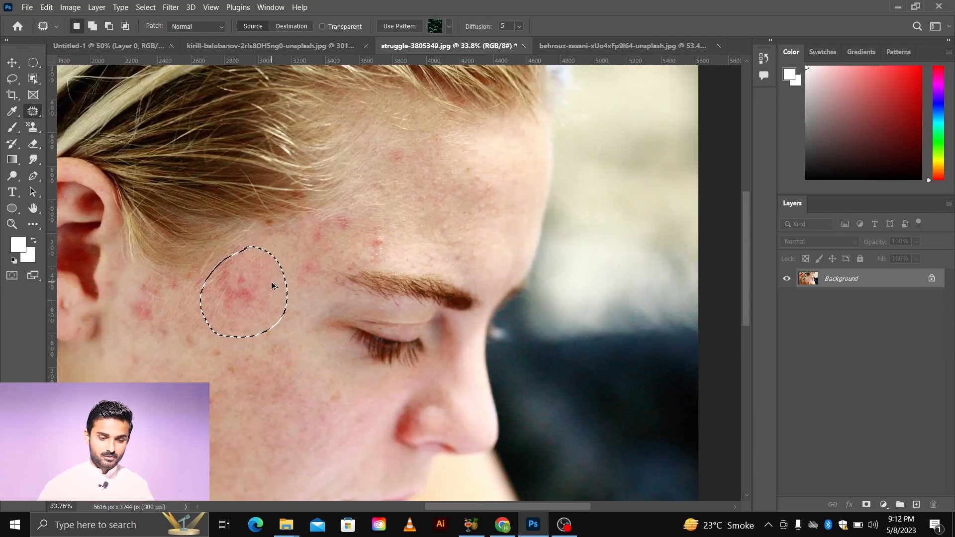
pyautogui.moveTo(264, 308)
pyautogui.mouseDown()
pyautogui.moveTo(258, 346)
pyautogui.moveTo(237, 365)
pyautogui.moveTo(229, 361)
pyautogui.mouseUp()
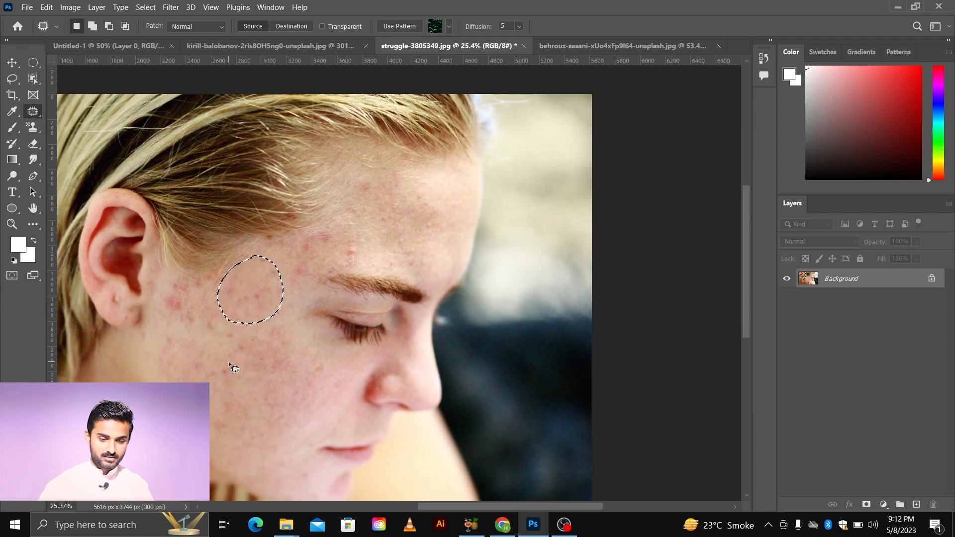
pyautogui.hotkey('ctrl', 'd')
# Step: Patch the spot above the eyebrow using clean forehead skin to its right, then deselect
pyautogui.scroll(1, 261, 297)
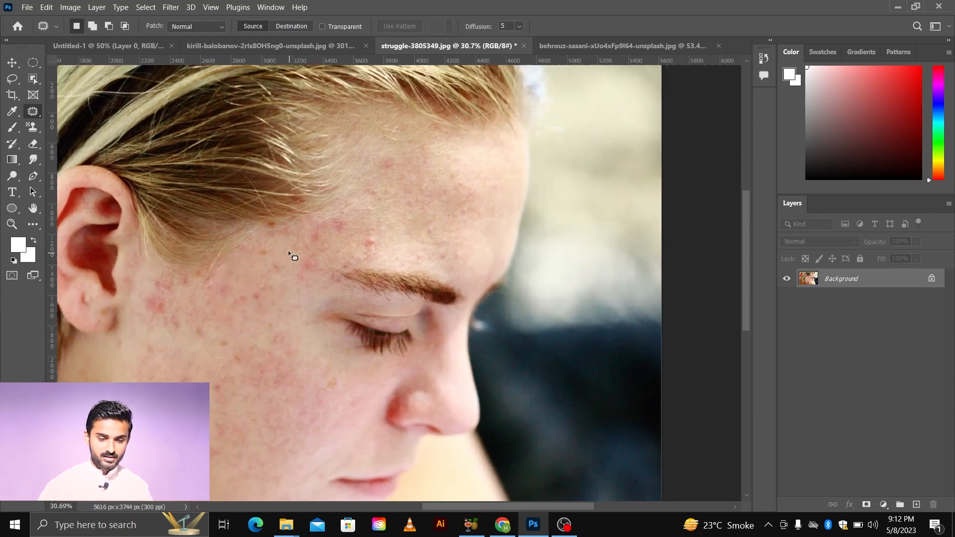
pyautogui.scroll(-1, 246, 319)
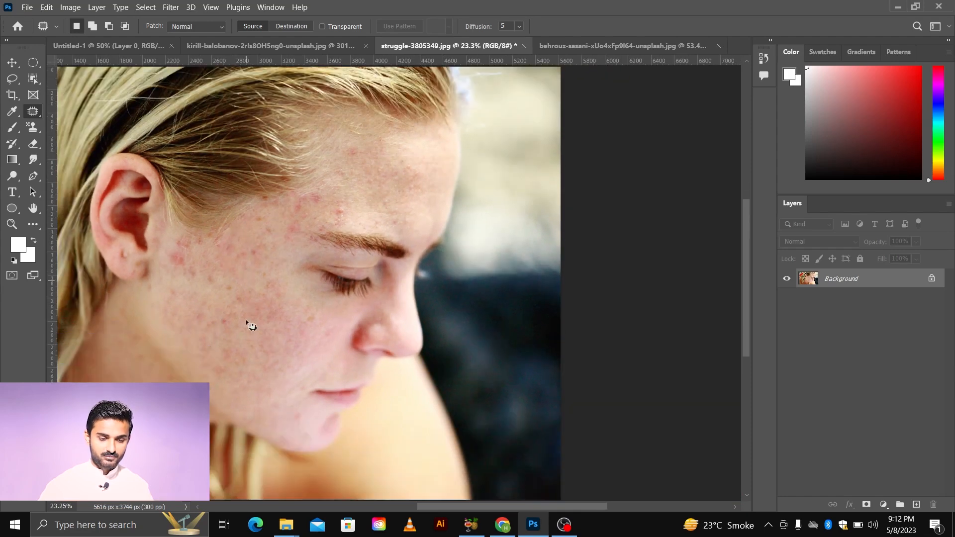
pyautogui.scroll(1, 291, 387)
pyautogui.scroll(-2, 291, 386)
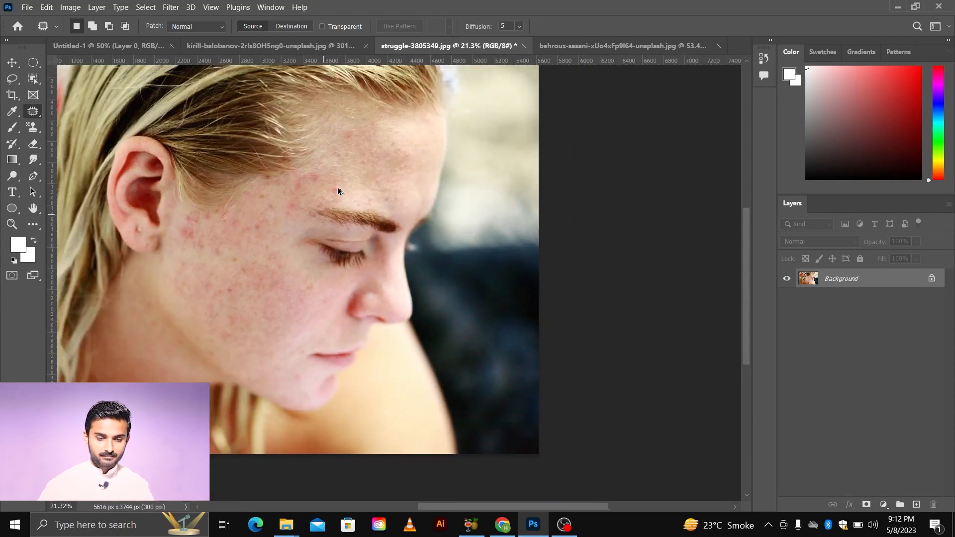
pyautogui.scroll(4, 337, 189)
pyautogui.moveTo(337, 173)
pyautogui.mouseDown()
pyautogui.moveTo(318, 207)
pyautogui.moveTo(351, 212)
pyautogui.mouseUp()
pyautogui.moveTo(345, 169)
pyautogui.mouseDown()
pyautogui.moveTo(334, 177)
pyautogui.moveTo(386, 189)
pyautogui.mouseUp()
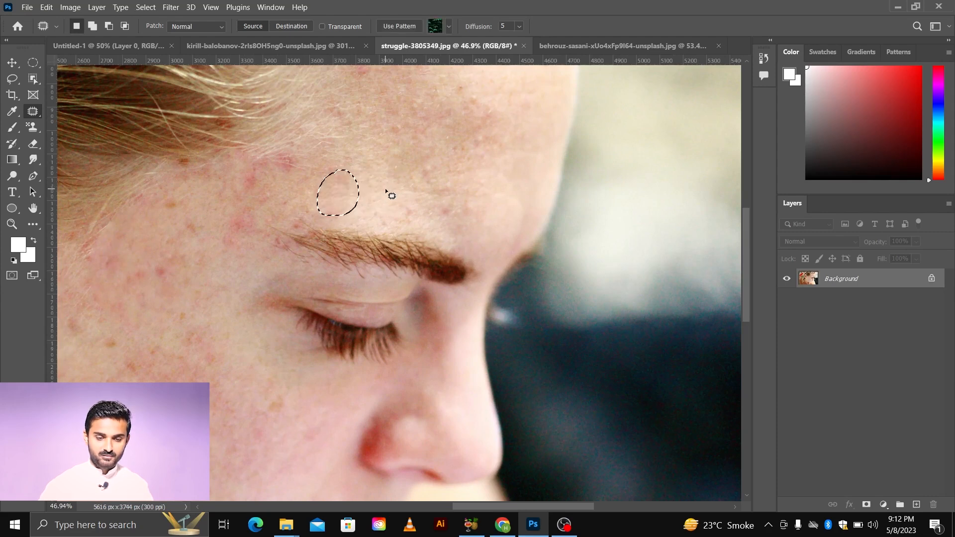
pyautogui.hotkey('ctrl', 'd')
# Step: Patch the reddish area at the temple beside the eyebrow with clean skin below it, then deselect
pyautogui.scroll(3, 363, 199)
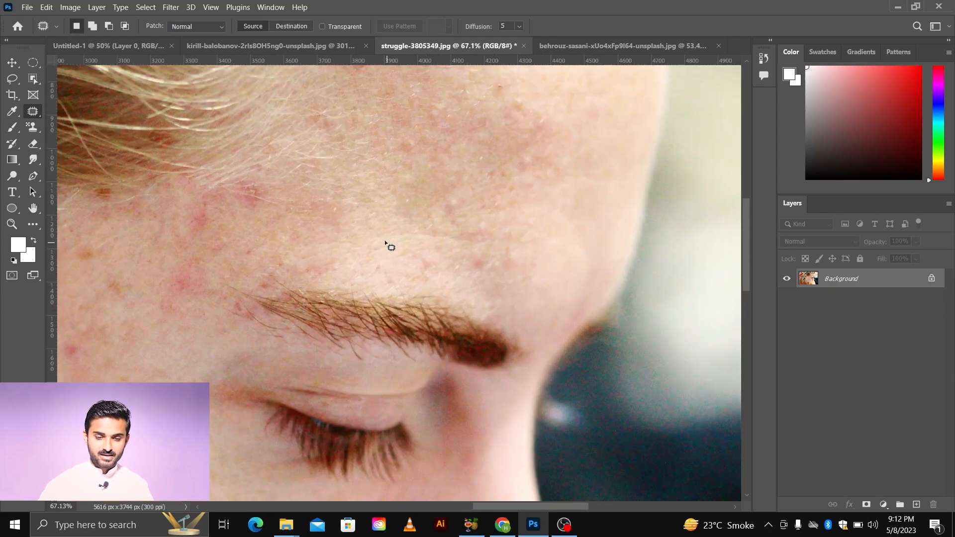
pyautogui.moveTo(240, 169)
pyautogui.mouseDown()
pyautogui.moveTo(151, 196)
pyautogui.moveTo(127, 318)
pyautogui.moveTo(215, 316)
pyautogui.moveTo(282, 204)
pyautogui.moveTo(241, 170)
pyautogui.moveTo(222, 267)
pyautogui.mouseUp()
pyautogui.scroll(-5, 222, 266)
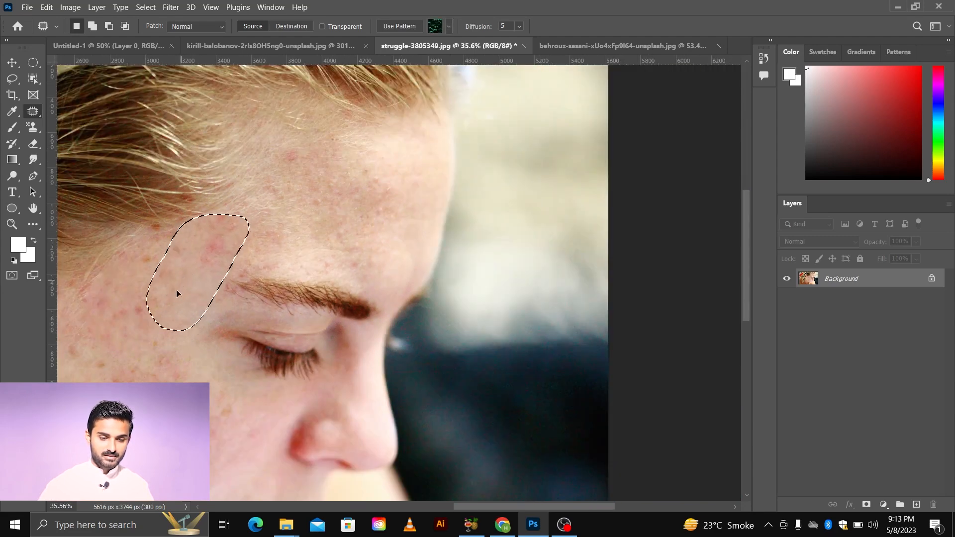
pyautogui.moveTo(176, 290); pyautogui.dragTo(148, 353)
pyautogui.hotkey('ctrl', 'd')
# Step: Patch the blemished cheek area below the temple with cleaner skin lower on the cheek, then deselect
pyautogui.scroll(-5, 207, 264)
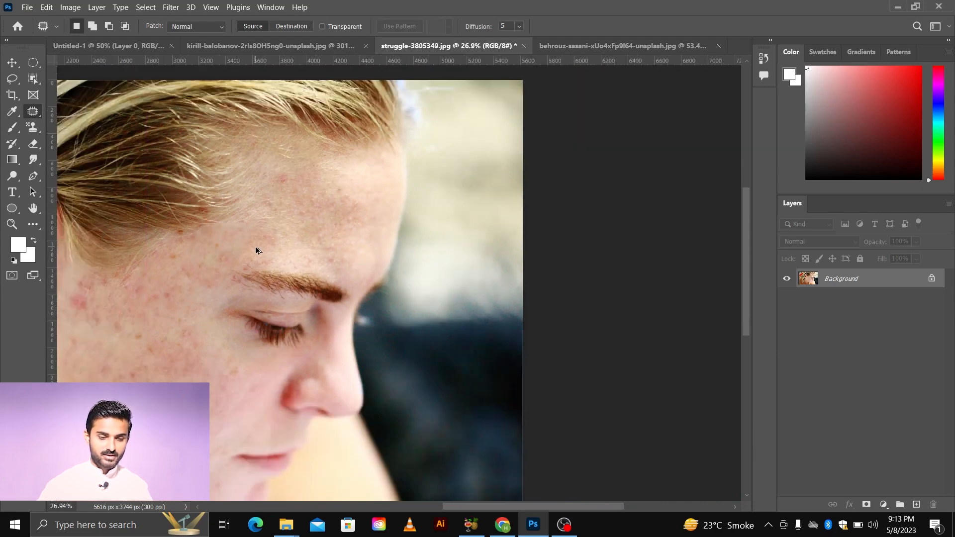
pyautogui.scroll(5, 246, 277)
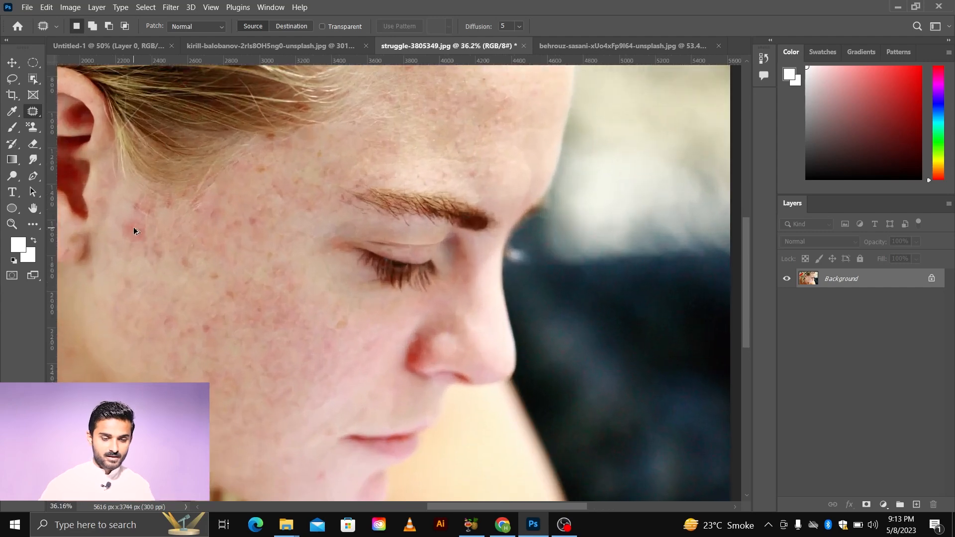
pyautogui.moveTo(128, 213)
pyautogui.mouseDown()
pyautogui.moveTo(119, 253)
pyautogui.moveTo(143, 269)
pyautogui.moveTo(171, 255)
pyautogui.mouseUp()
pyautogui.moveTo(155, 224); pyautogui.dragTo(128, 212)
pyautogui.moveTo(144, 250); pyautogui.dragTo(195, 300)
pyautogui.hotkey('ctrl', 'd')
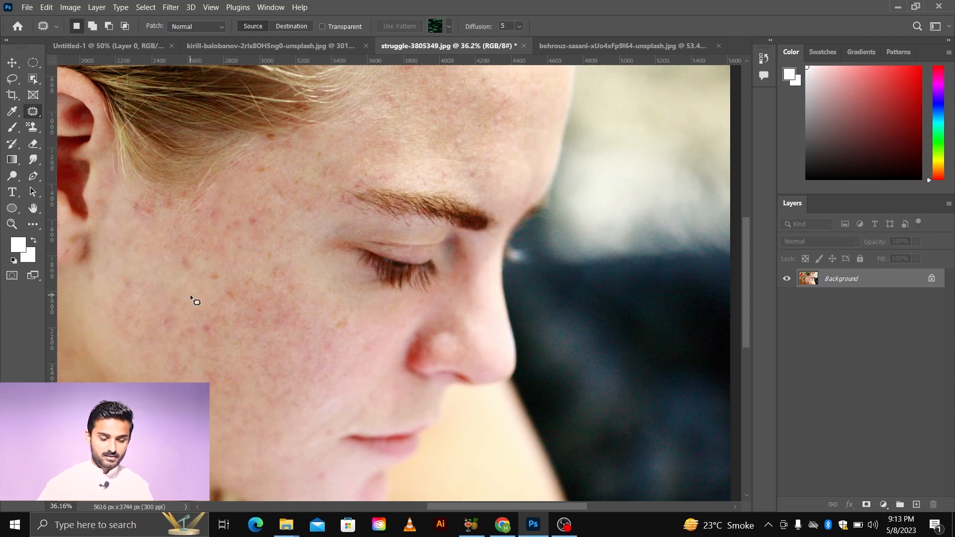
# Step: Duplicate the Background layer as Layer 1, select the new layer and switch to the Move tool
pyautogui.scroll(-2, 198, 279)
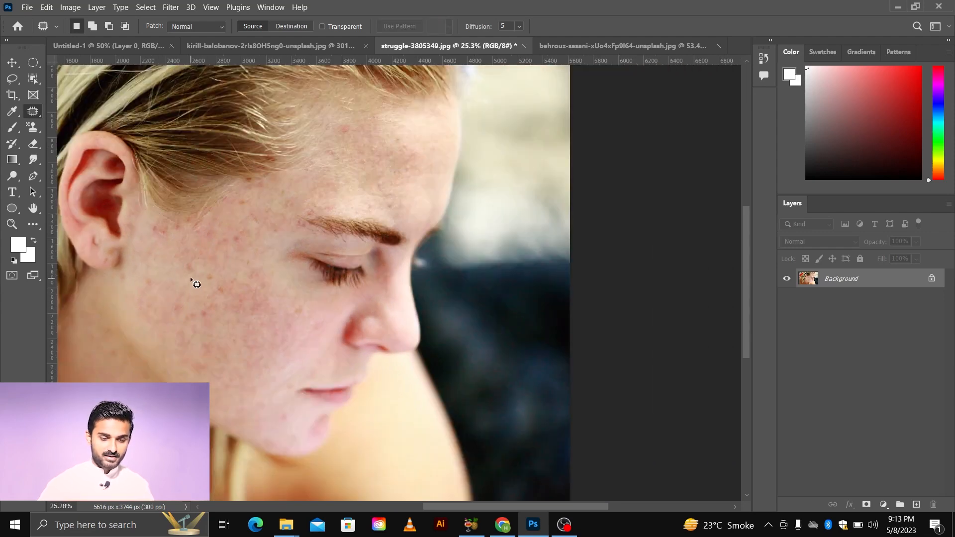
pyautogui.scroll(-2, 198, 300)
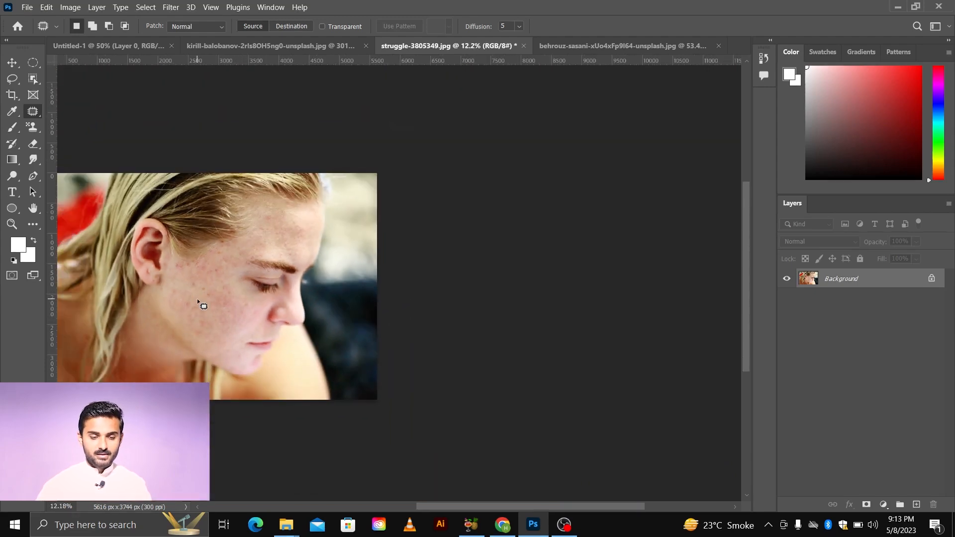
pyautogui.scroll(3, 197, 299)
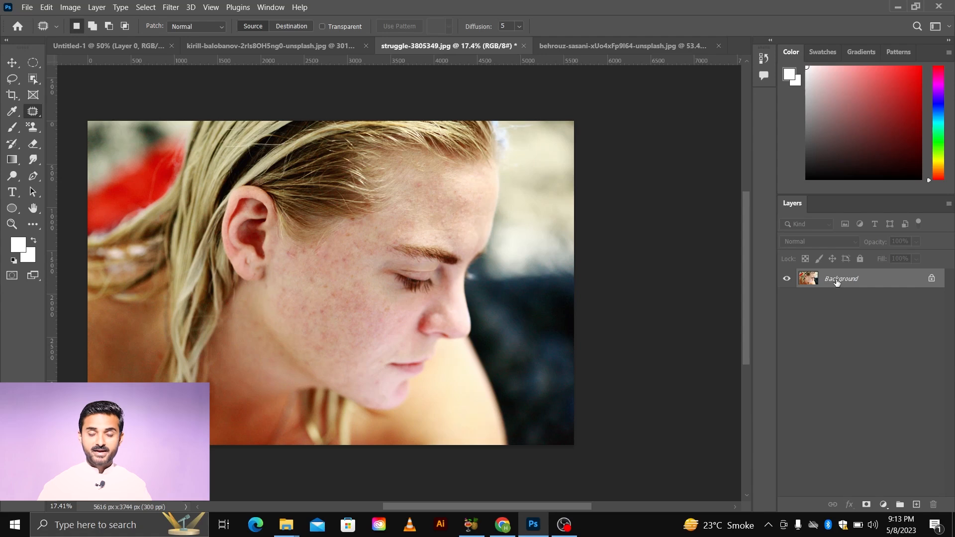
pyautogui.hotkey('ctrl', 'j')
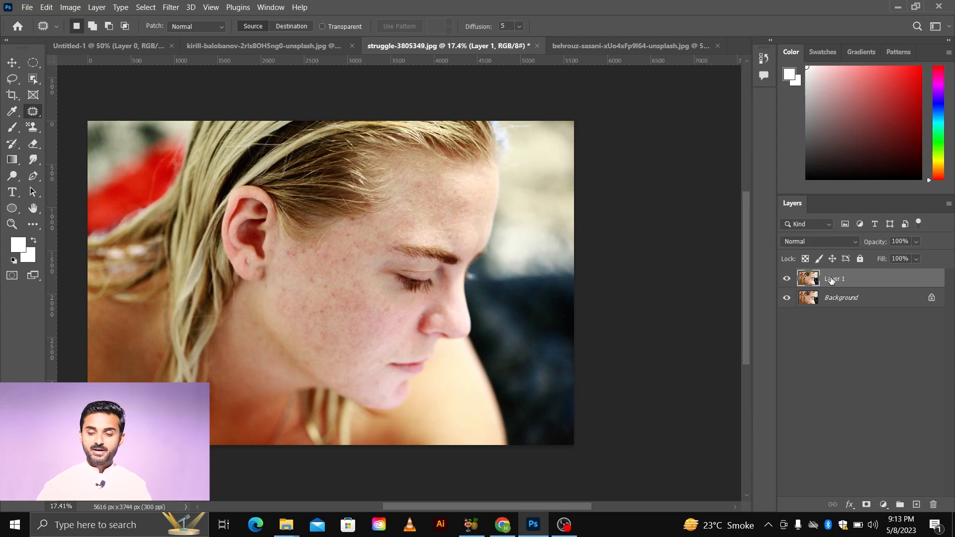
pyautogui.click(840, 300)
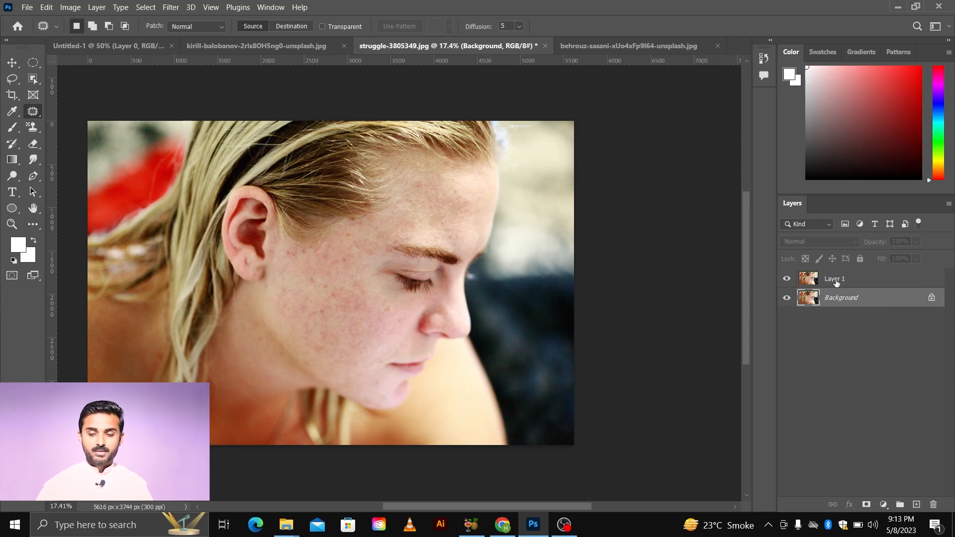
pyautogui.click(836, 281)
pyautogui.rightClick(37, 112)
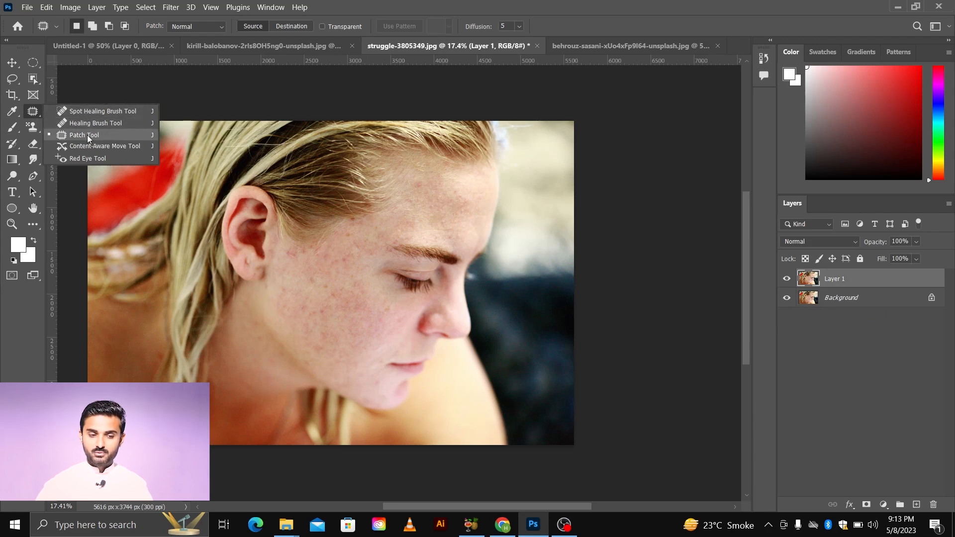
pyautogui.click(15, 64)
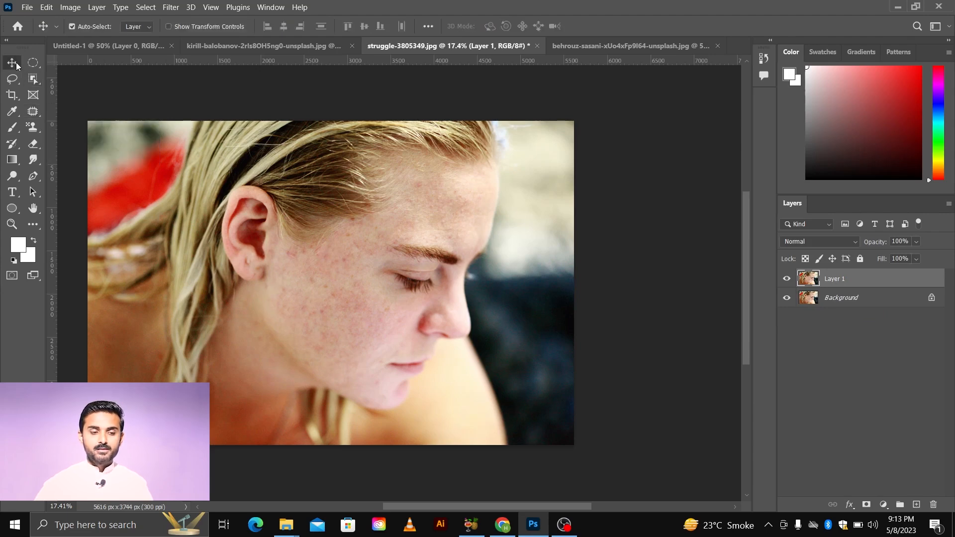